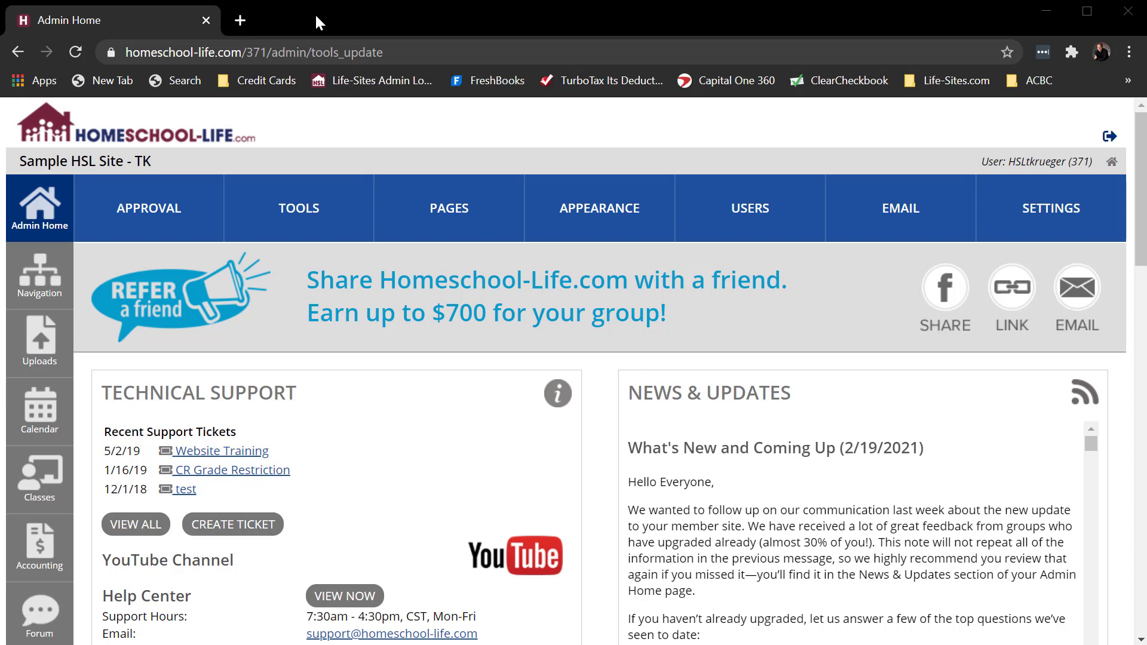
pyautogui.click(239, 21)
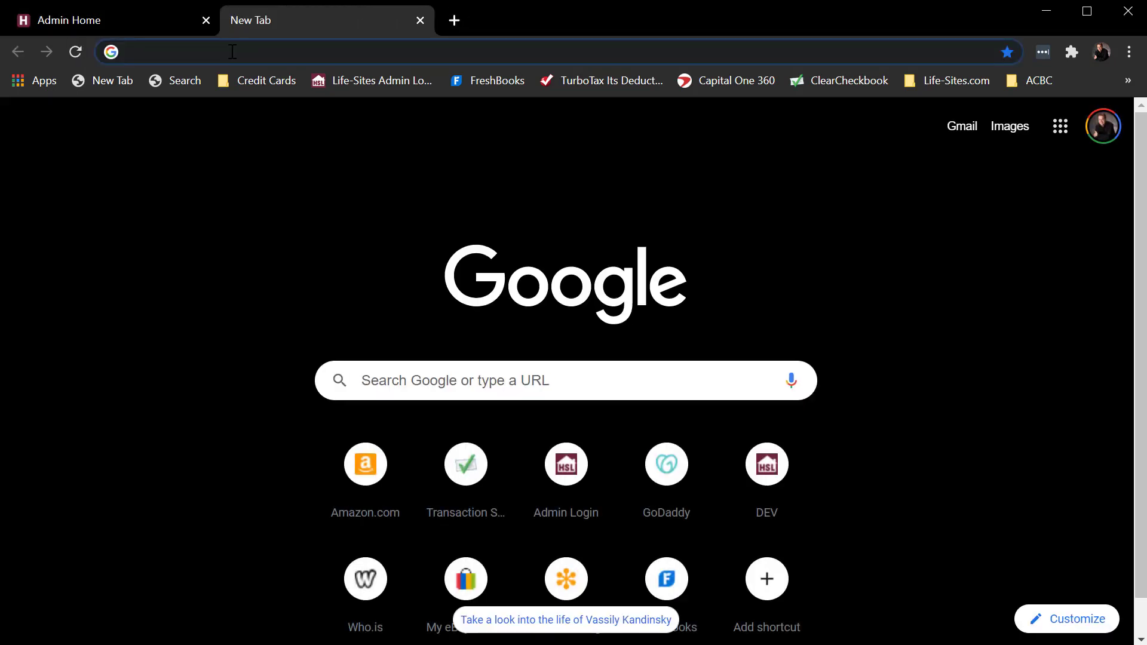
pyautogui.click(233, 52)
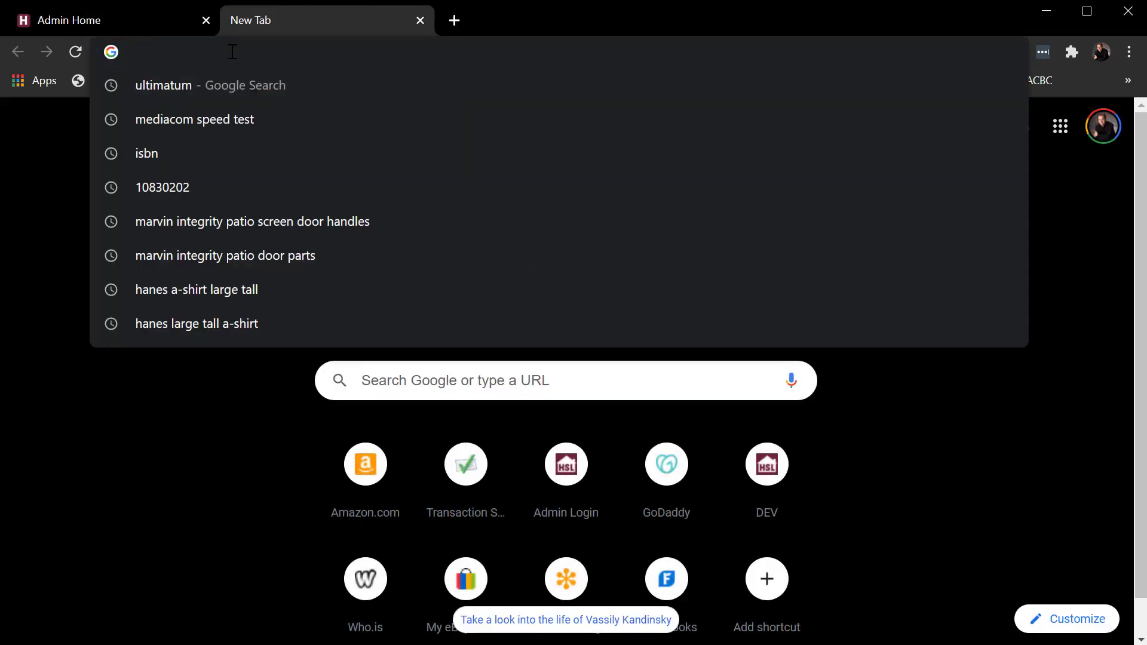
pyautogui.write('www.homeschool-life.co')
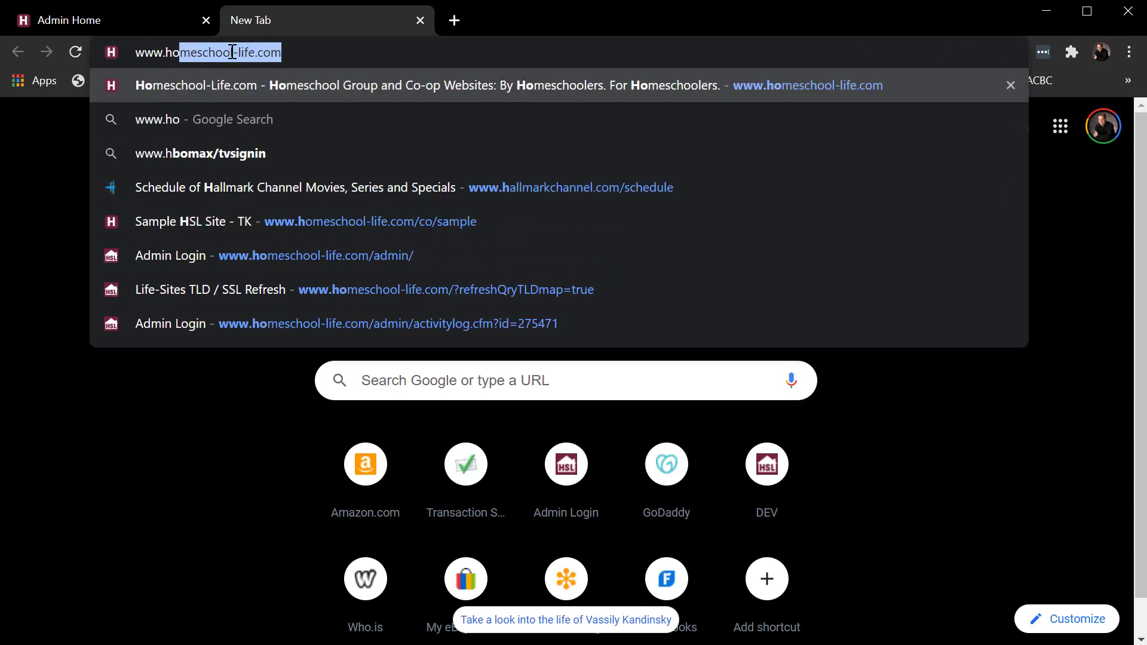
pyautogui.write('m')
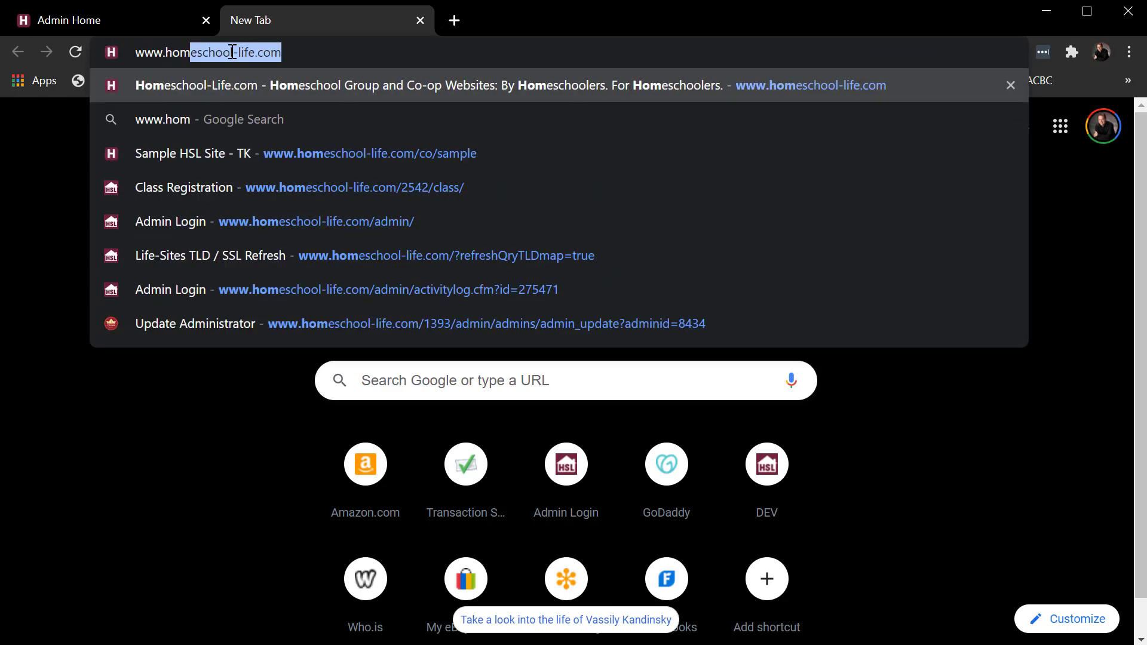
pyautogui.click(353, 156)
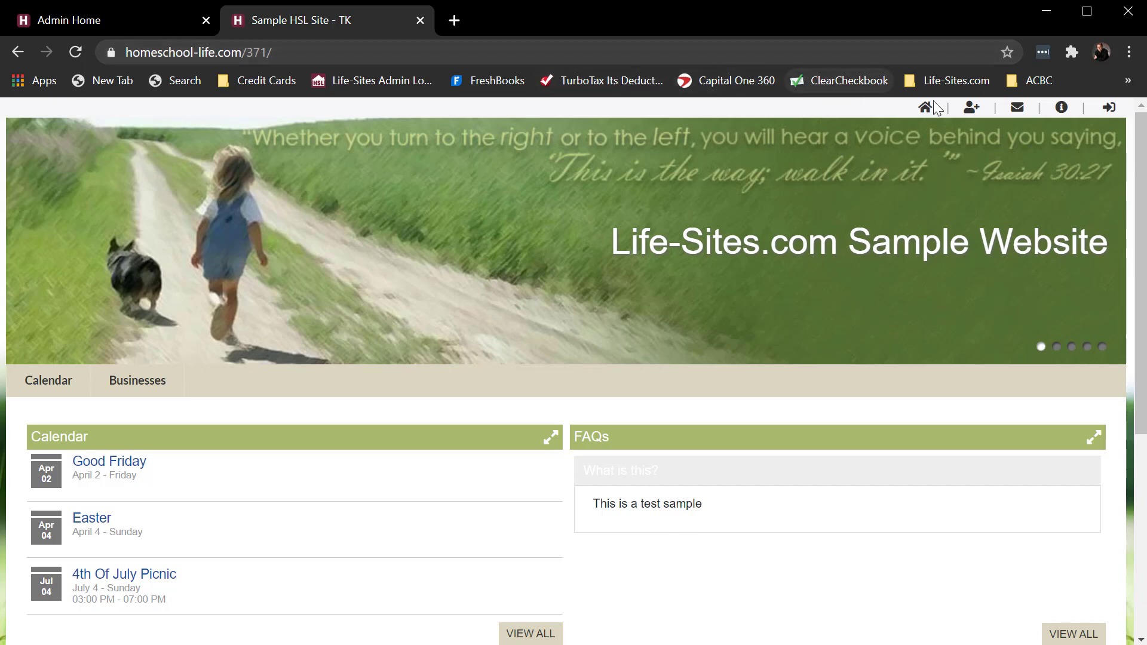
# - Open the membership request form on the public site and review its family, children and notification fields
pyautogui.click(972, 113)
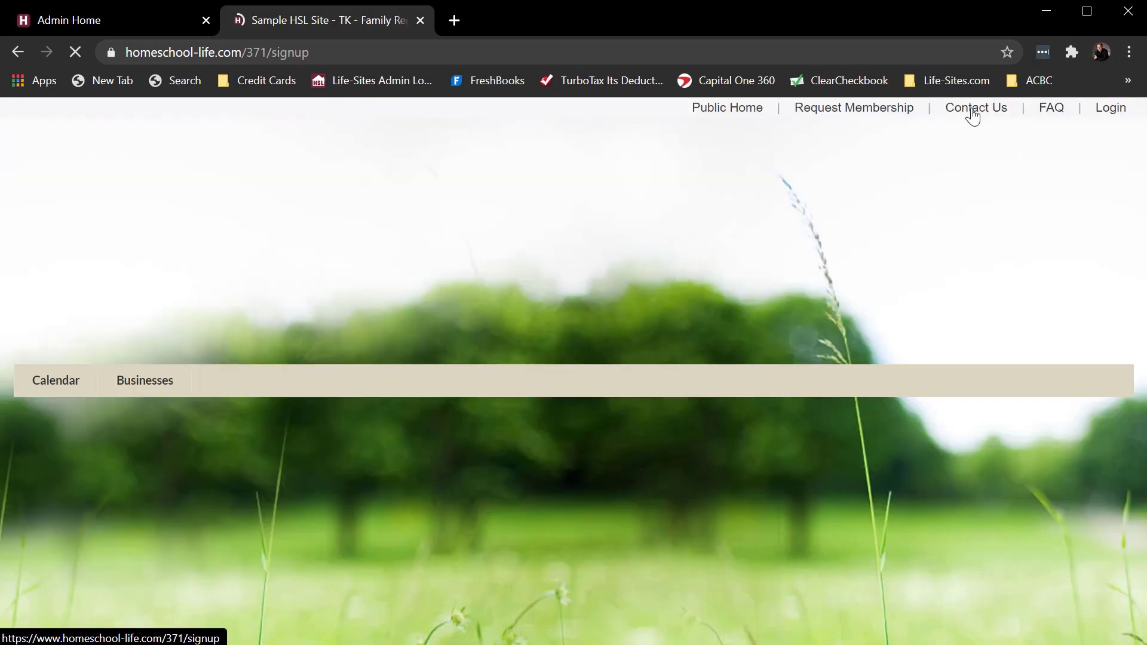
pyautogui.scroll(-10, 512, 460)
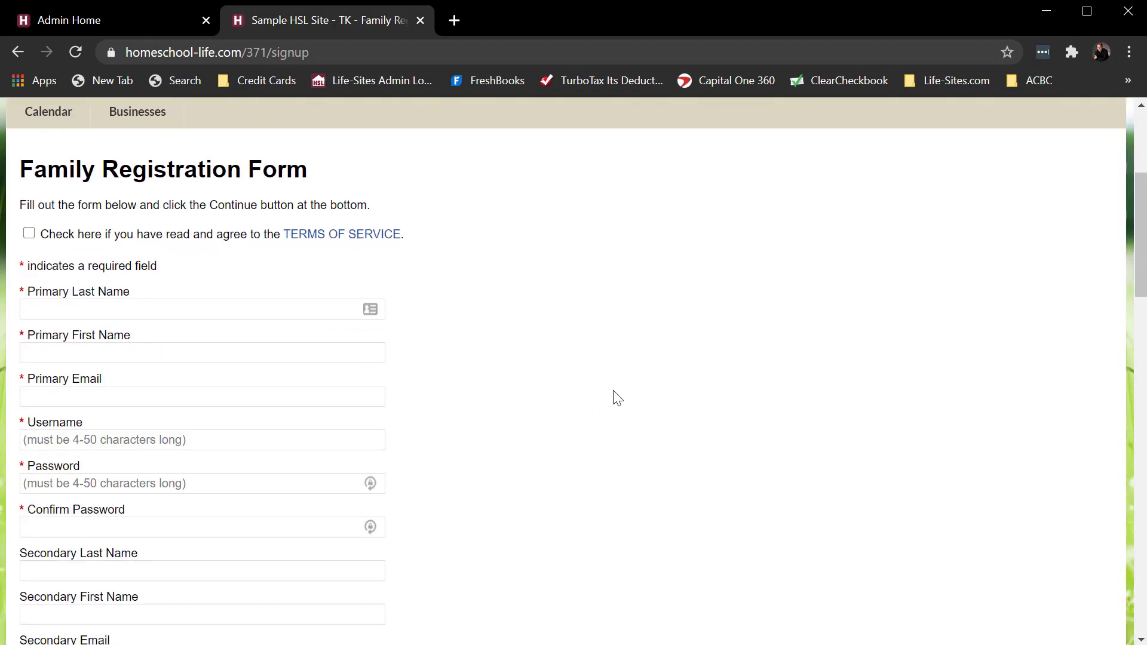
pyautogui.scroll(-8, 618, 397)
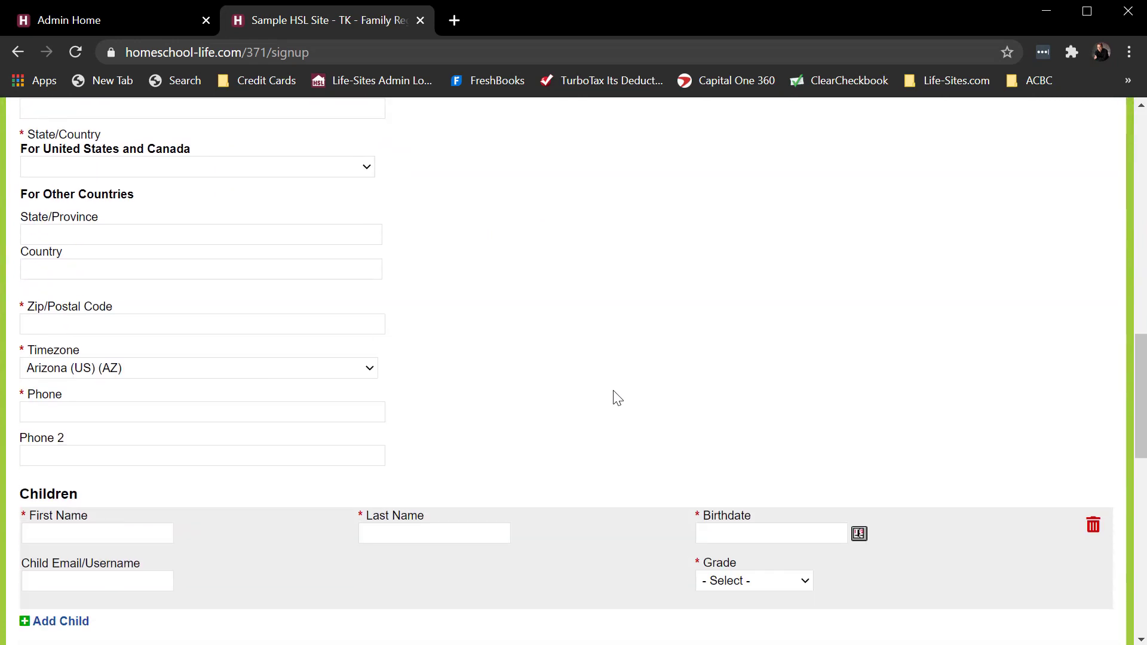
pyautogui.scroll(-4, 618, 397)
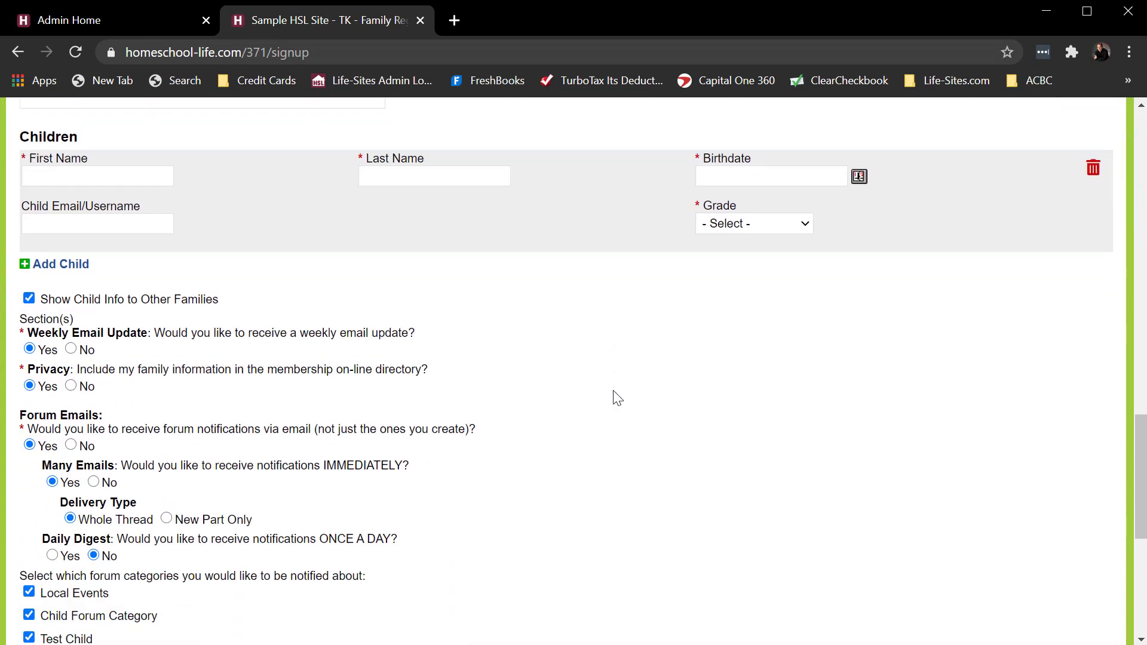
pyautogui.scroll(15, 618, 398)
pyautogui.scroll(-17, 617, 398)
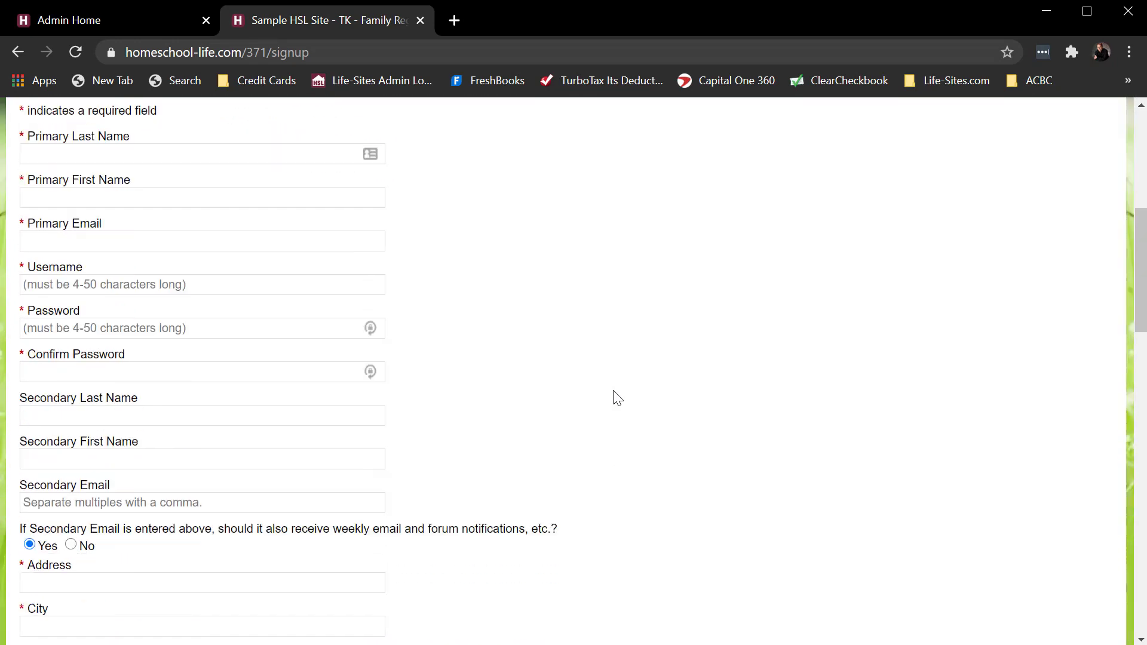
pyautogui.scroll(15, 618, 397)
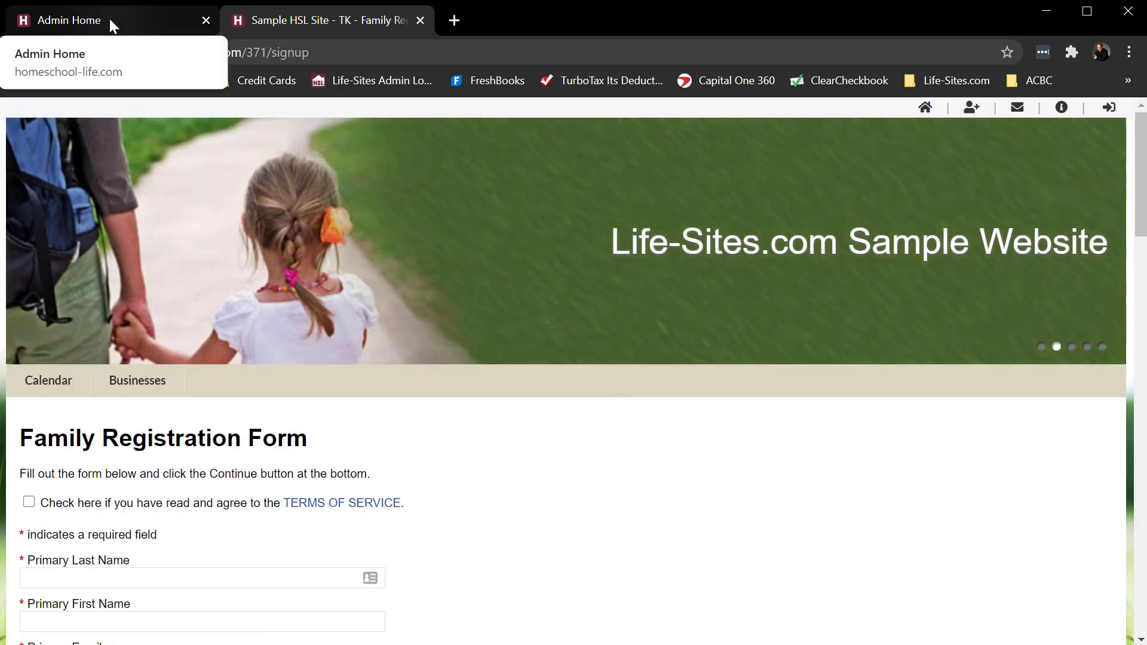
# - Switch back to the admin site and open the registration process settings for families
pyautogui.click(110, 18)
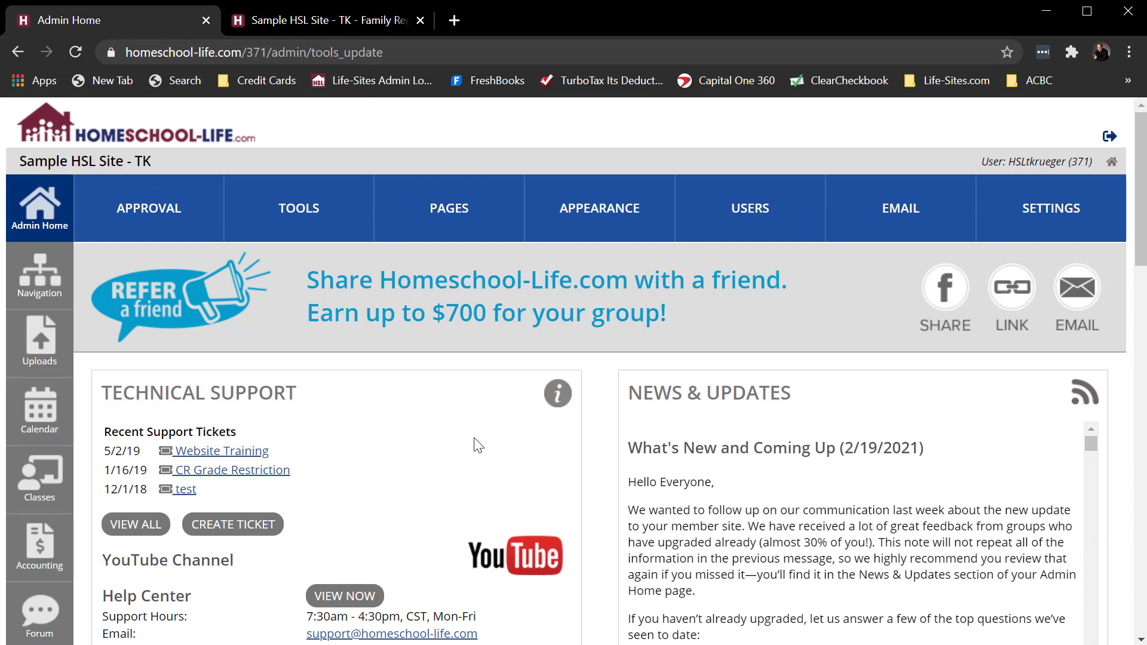
pyautogui.click(742, 211)
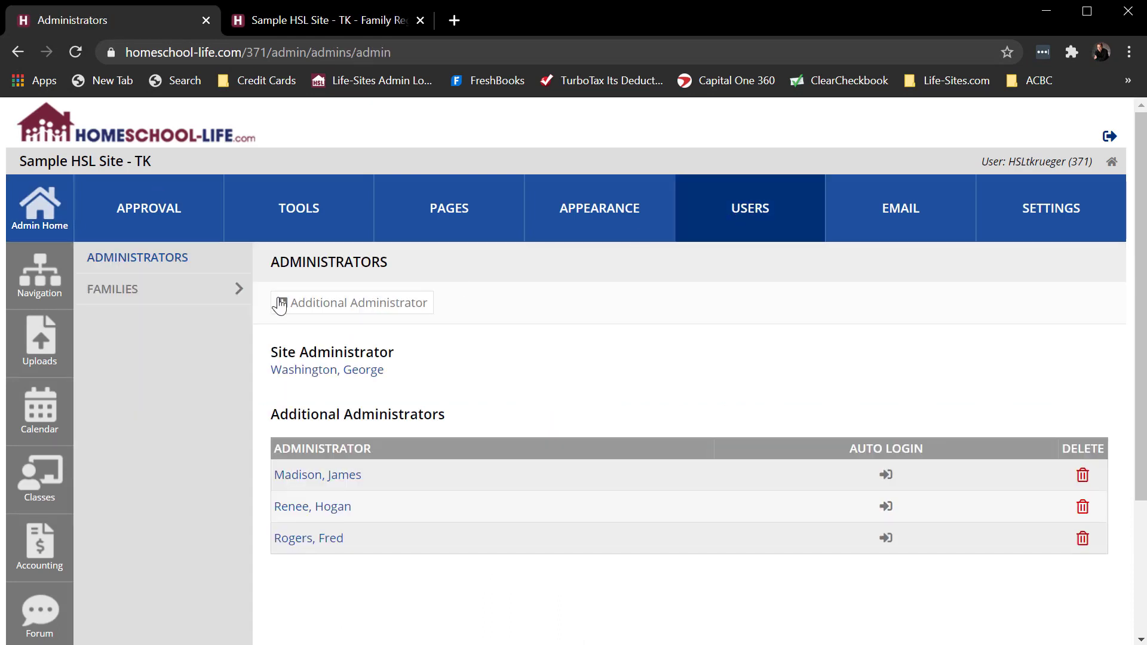
pyautogui.click(93, 292)
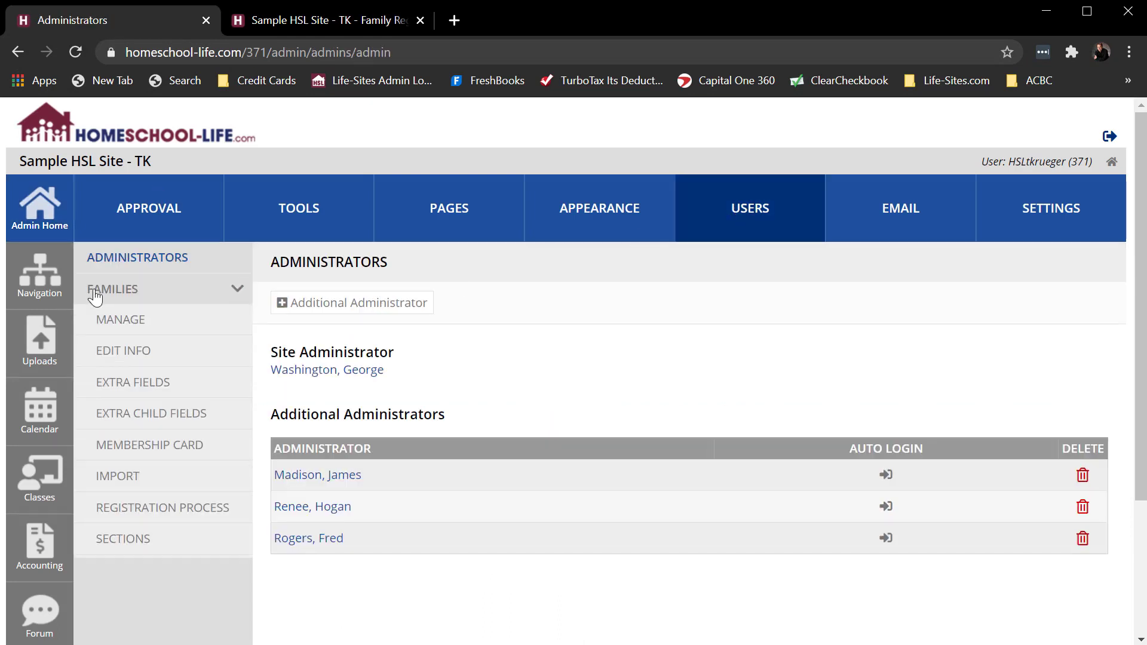
pyautogui.click(140, 511)
pyautogui.scroll(-5, 233, 475)
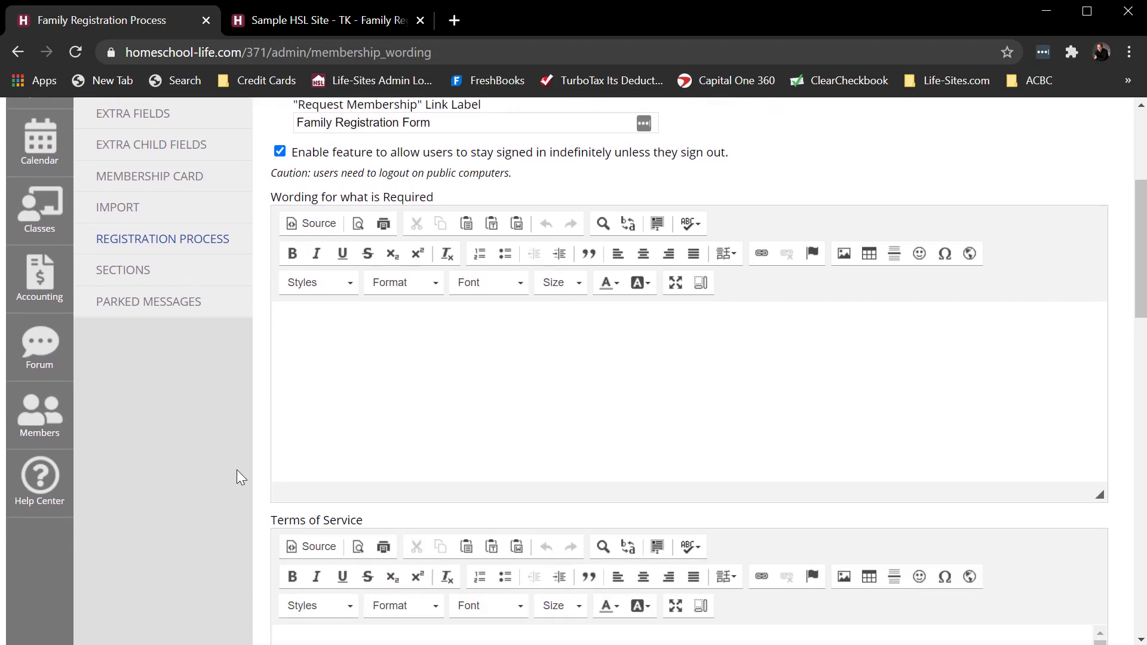
pyautogui.scroll(-2, 237, 469)
pyautogui.click(40, 335)
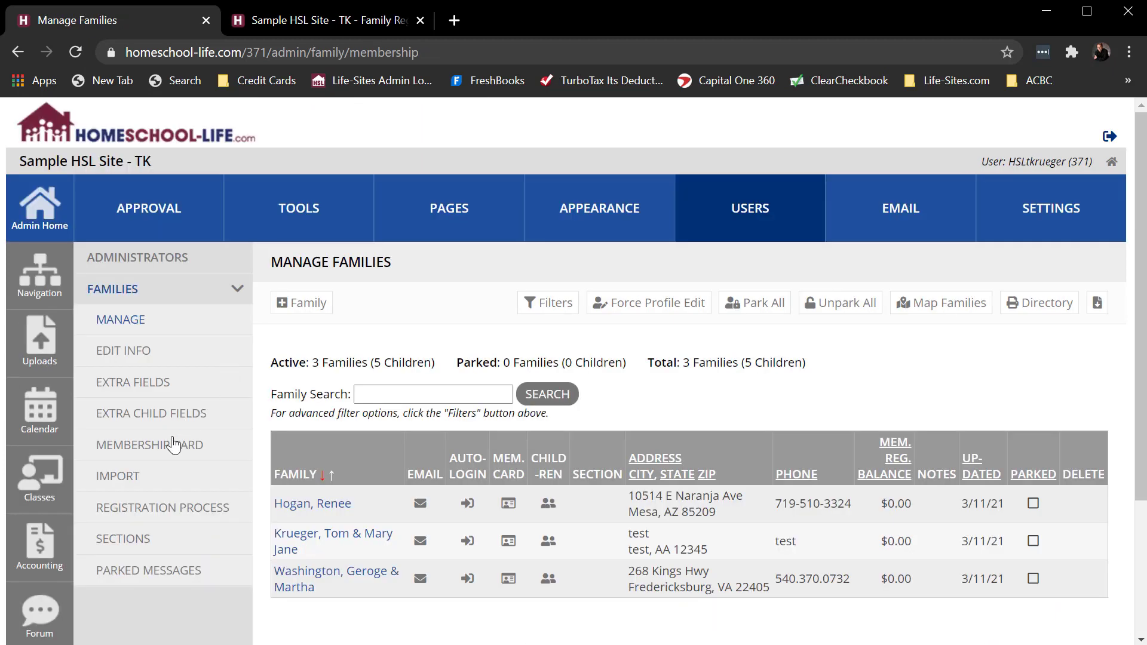
pyautogui.click(136, 514)
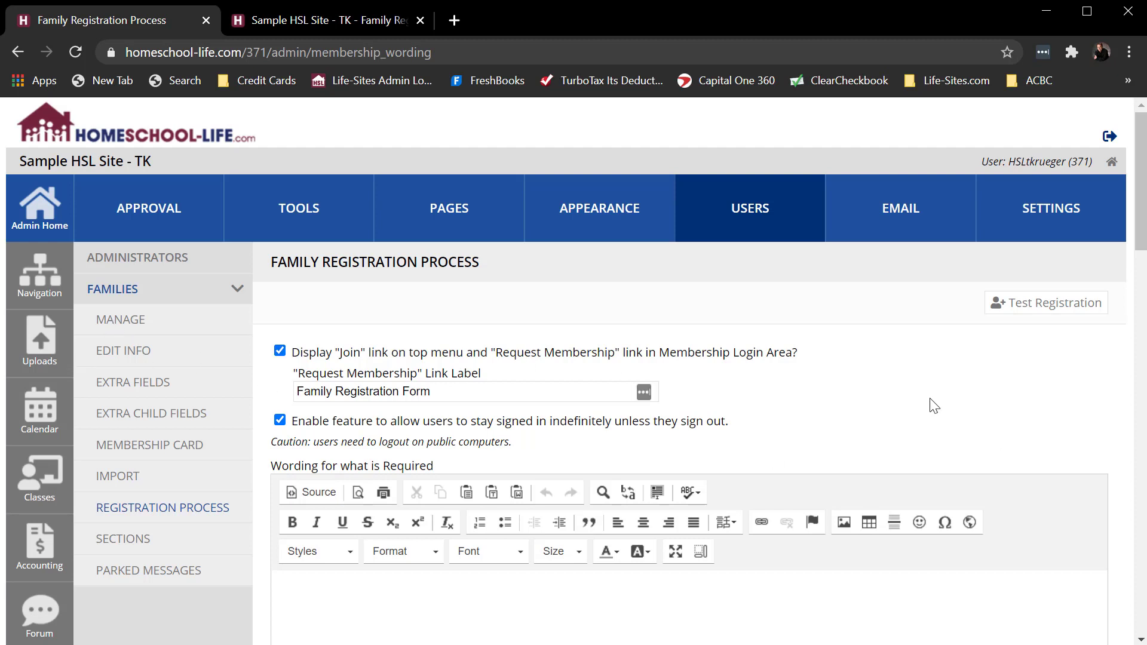
# - Compare with the public registration form, and switch the display of the "Join" and "Request Membership" links off and back on
pyautogui.scroll(-1, 932, 388)
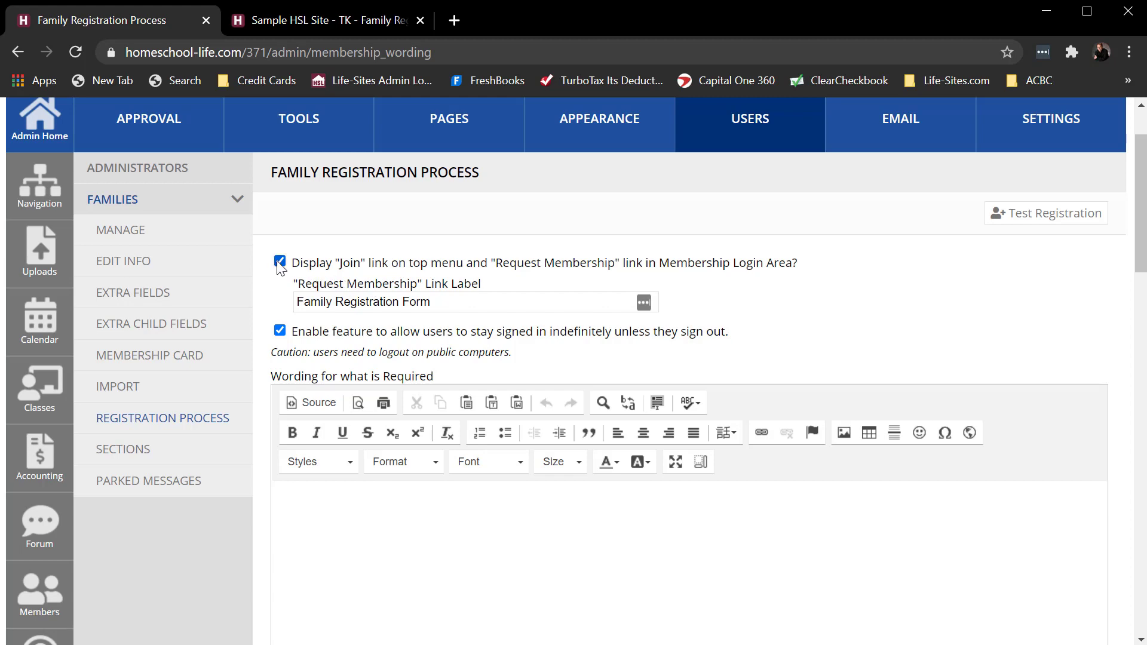
pyautogui.click(345, 24)
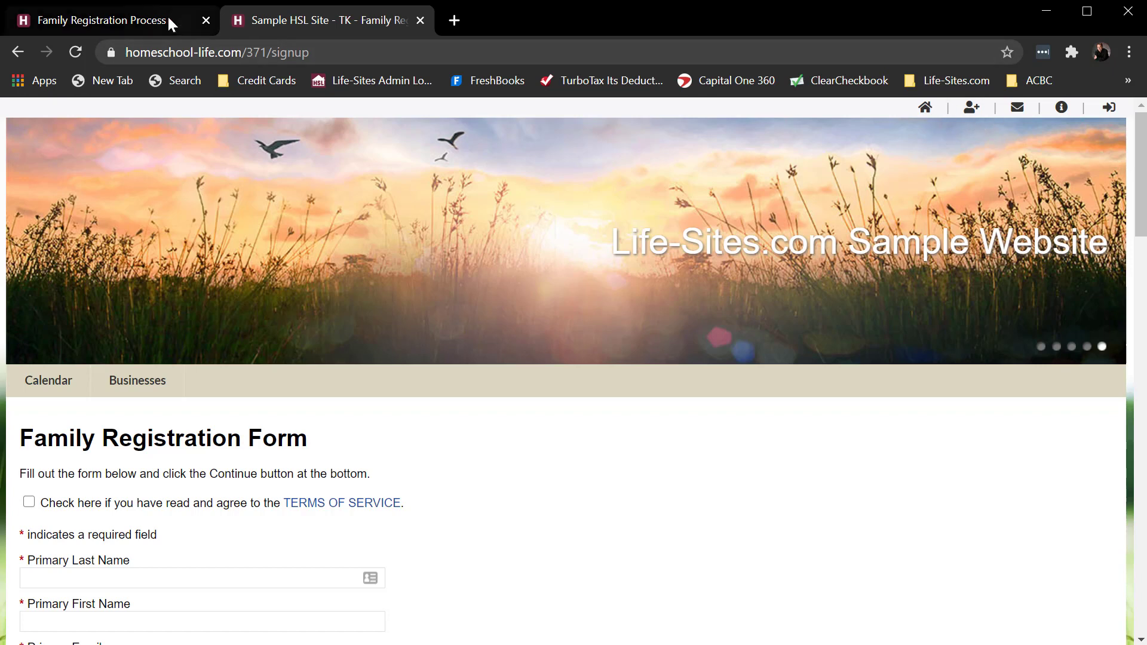
pyautogui.click(148, 20)
pyautogui.click(279, 261)
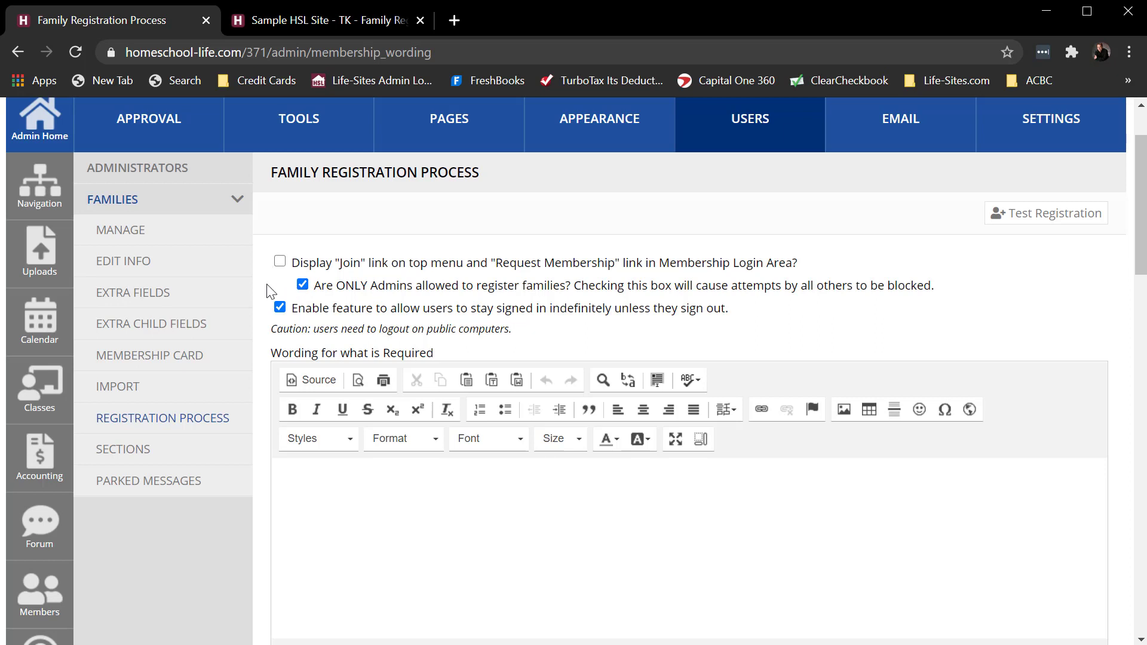
pyautogui.click(279, 261)
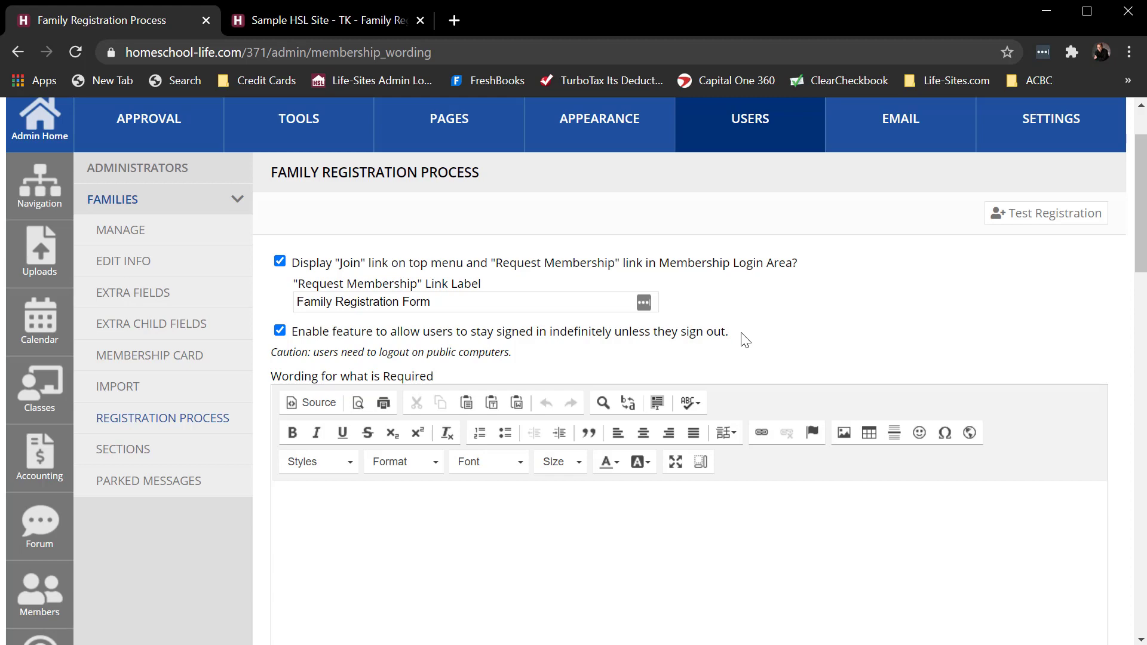
# - Enter "ABC 123!" in bold as the wording for what is required and save the registration process changes
pyautogui.scroll(-4, 790, 371)
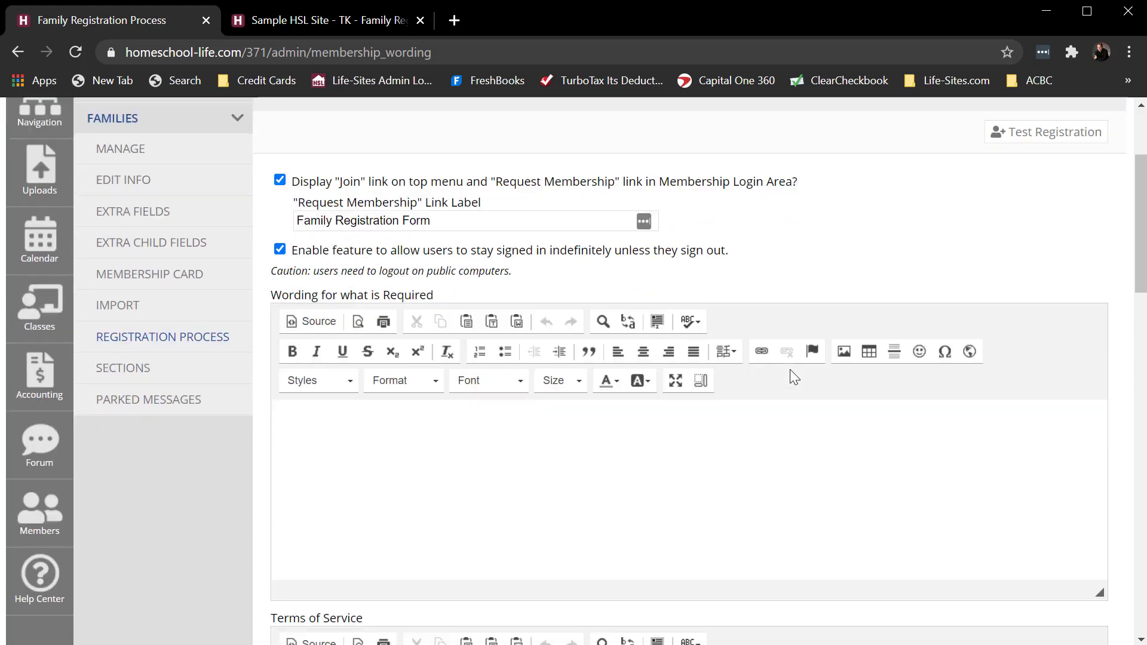
pyautogui.scroll(2, 331, 247)
pyautogui.scroll(1, 331, 247)
pyautogui.click(348, 438)
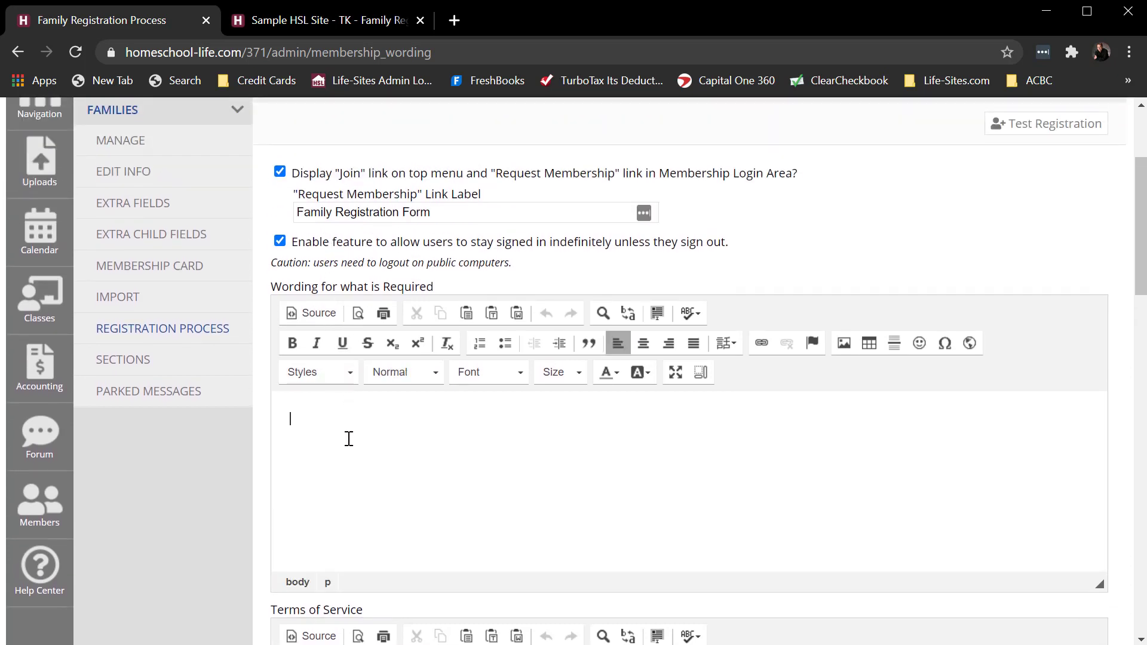
pyautogui.write('ABC 123!')
pyautogui.moveTo(363, 418); pyautogui.dragTo(277, 417)
pyautogui.click(292, 343)
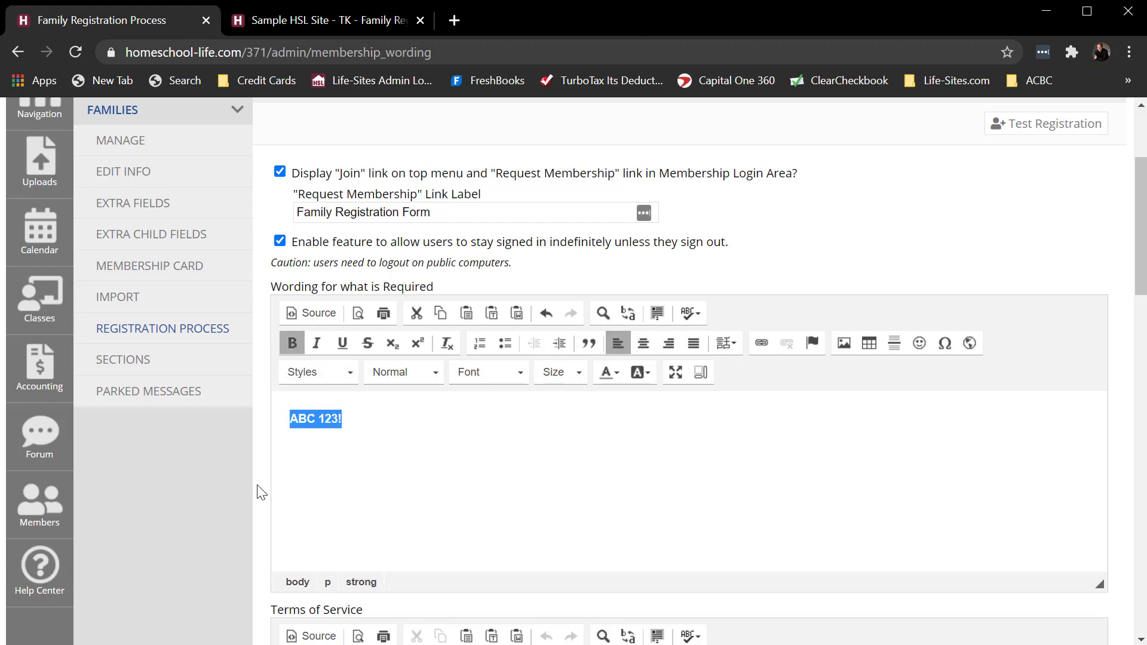
pyautogui.scroll(-10, 281, 454)
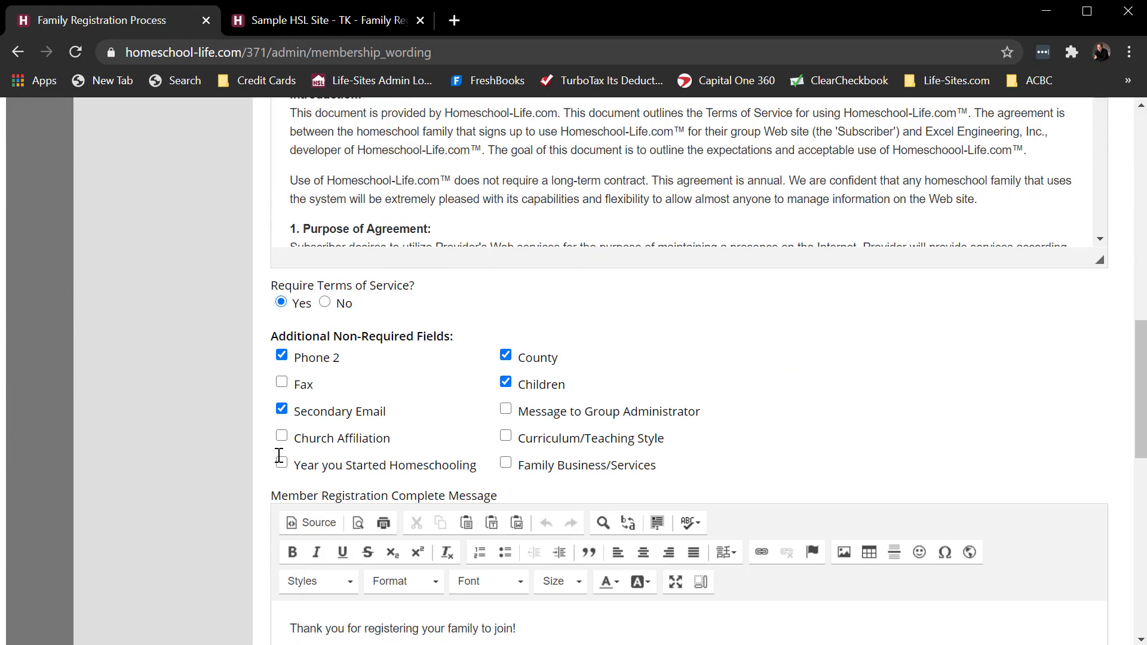
pyautogui.scroll(-10, 279, 455)
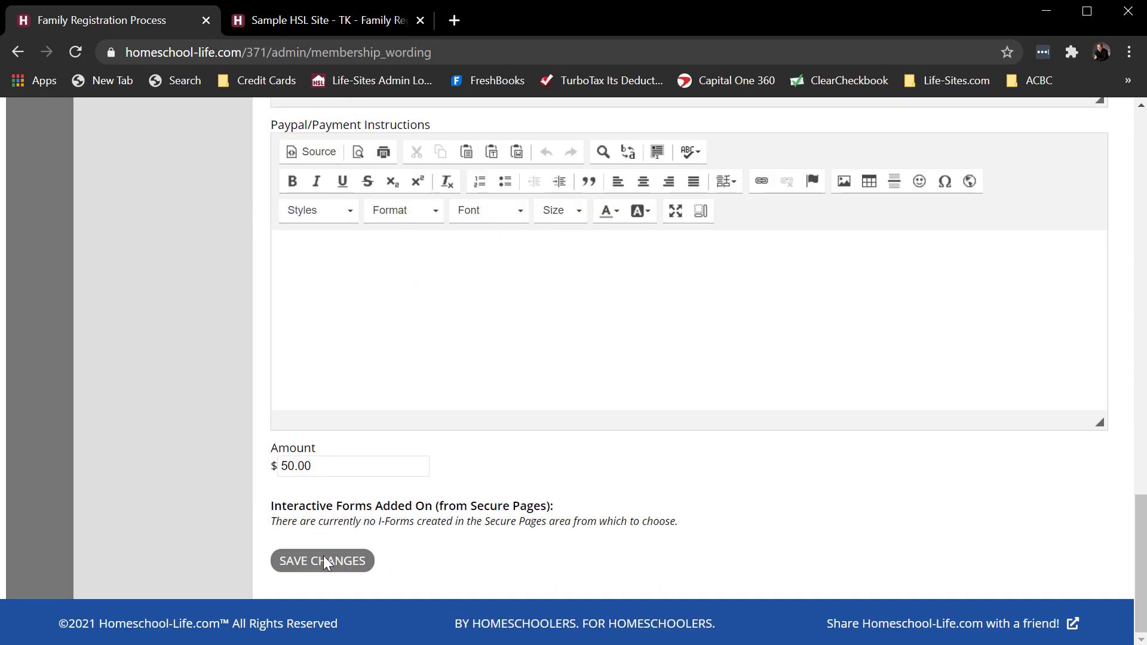
pyautogui.click(324, 561)
# - Reload the public site's Family Registration Form and check the "ABC 123!" wording above the terms checkbox
pyautogui.click(300, 19)
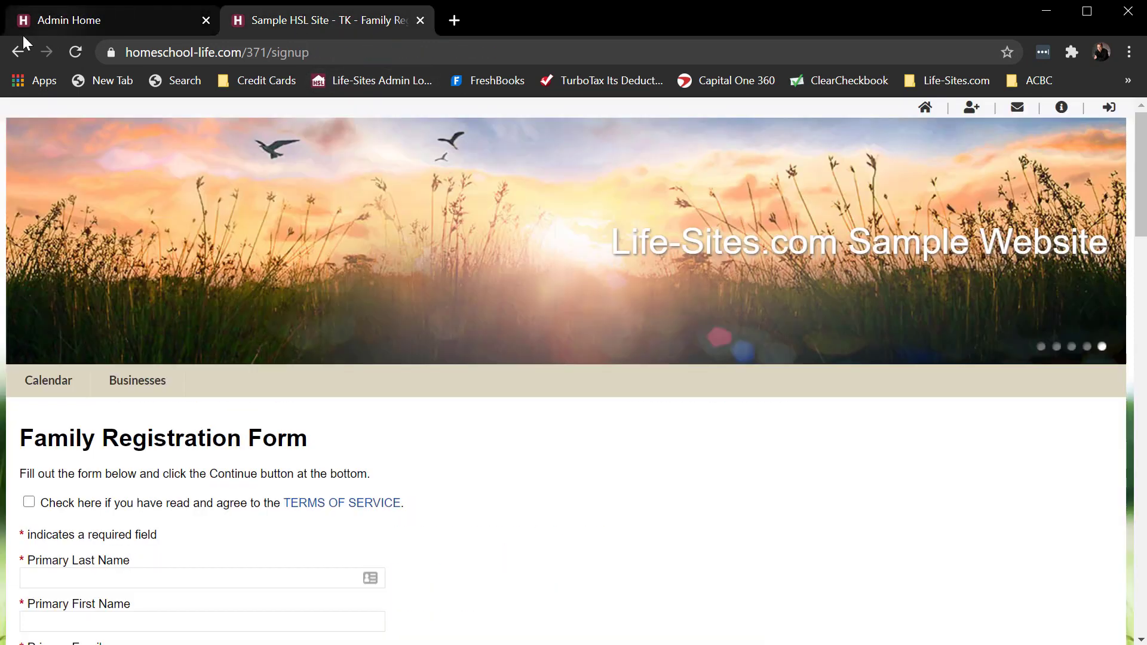
pyautogui.click(18, 52)
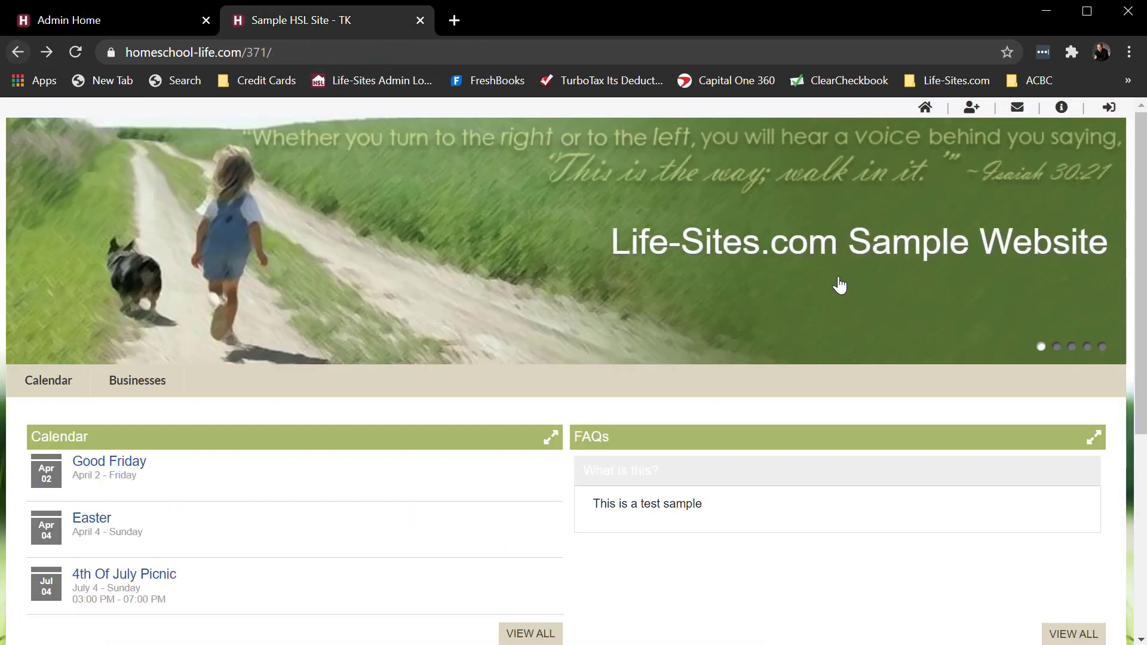
pyautogui.click(971, 109)
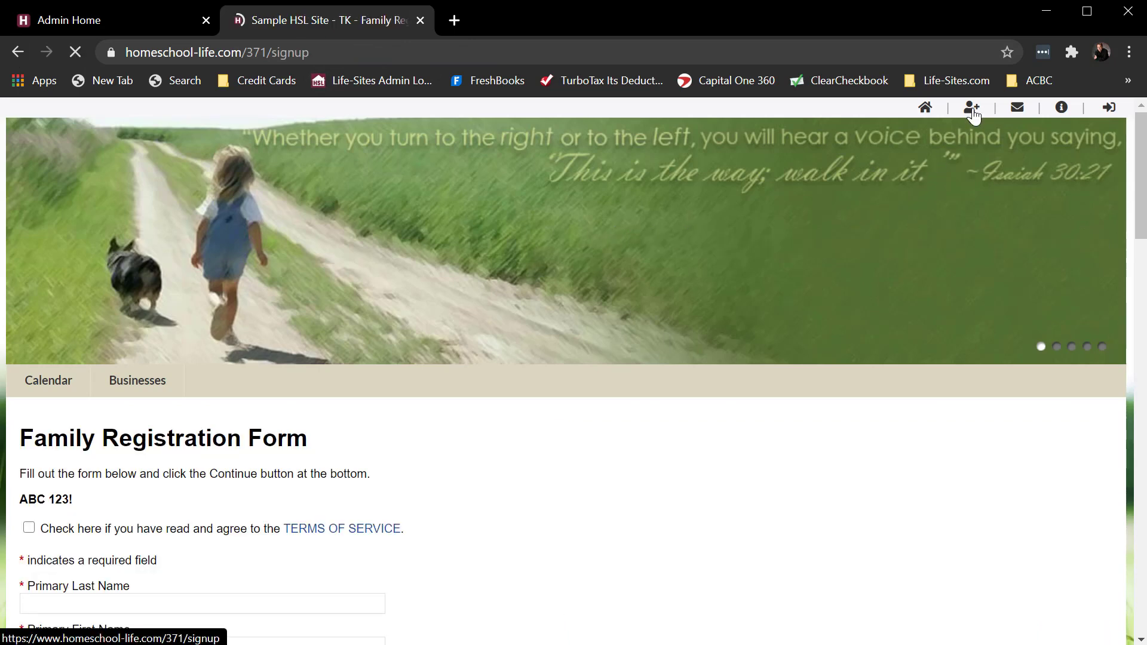
pyautogui.moveTo(78, 500); pyautogui.dragTo(17, 506)
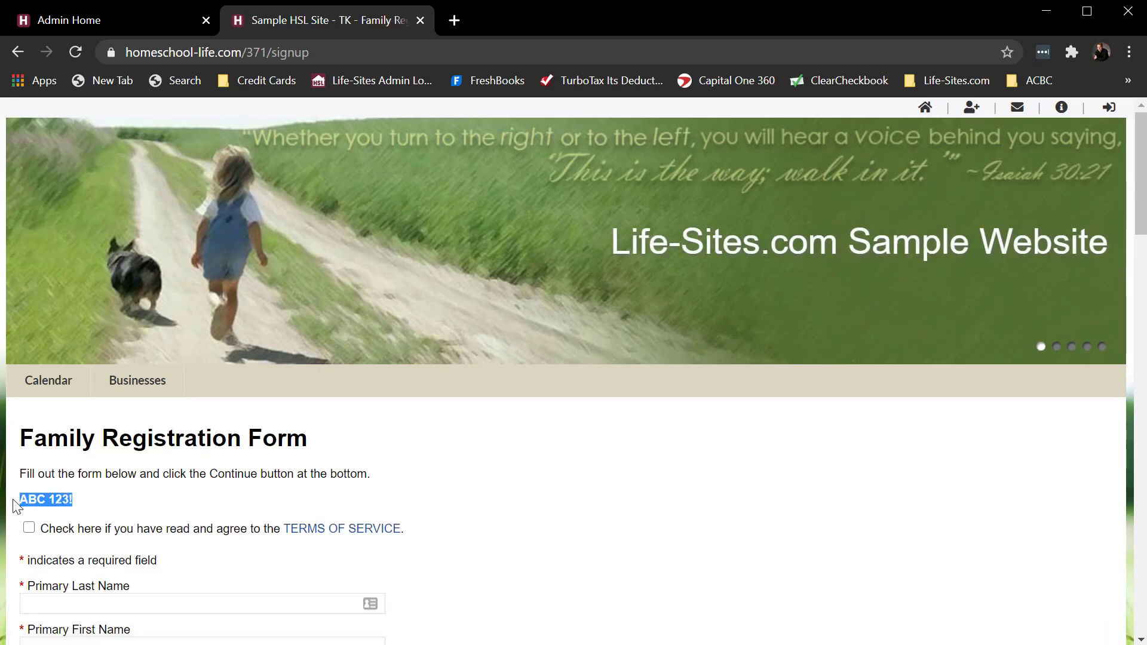
# - Reopen the family registration process settings in the admin site and review the Terms of Service text and additional non-required fields
pyautogui.click(129, 21)
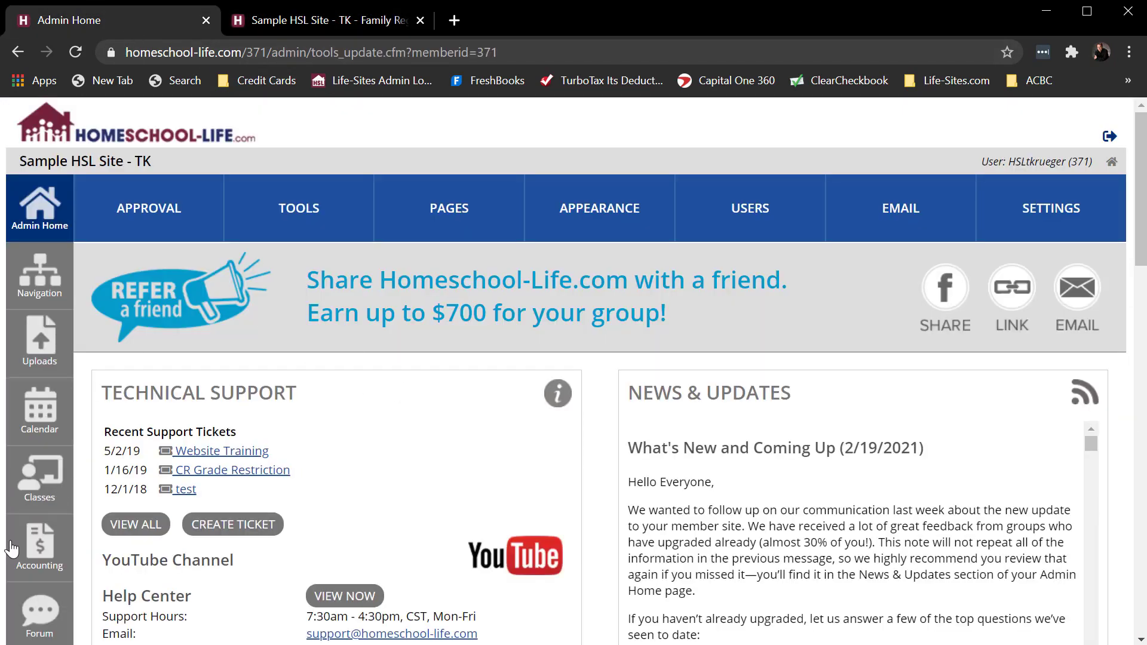
pyautogui.scroll(-1, 12, 548)
pyautogui.click(38, 525)
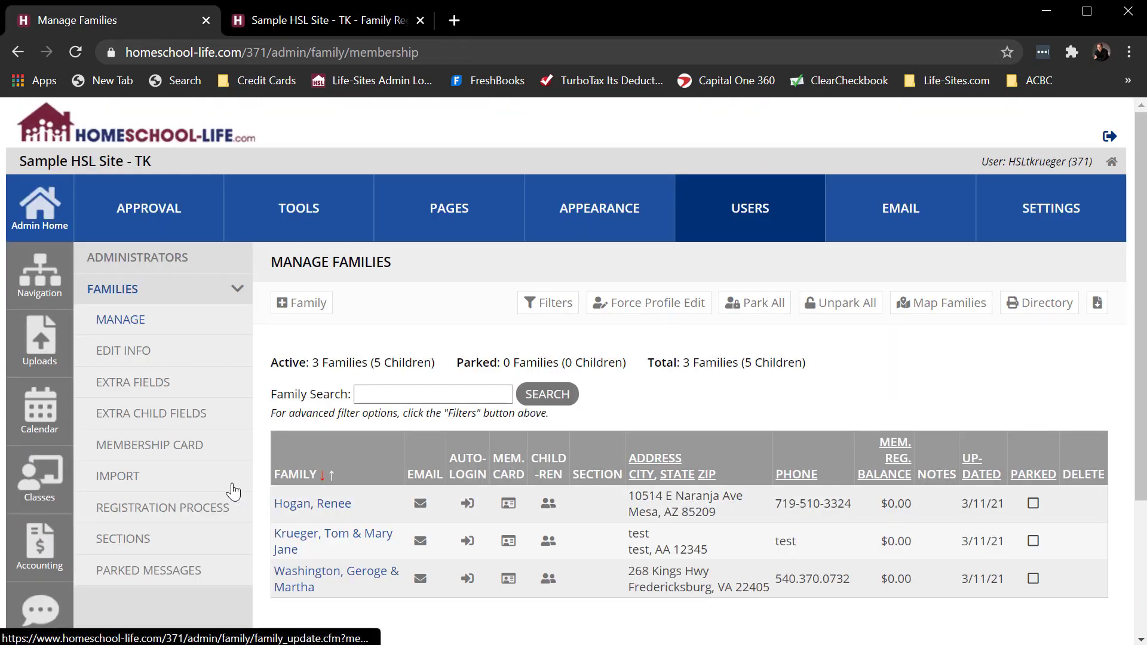
pyautogui.click(160, 508)
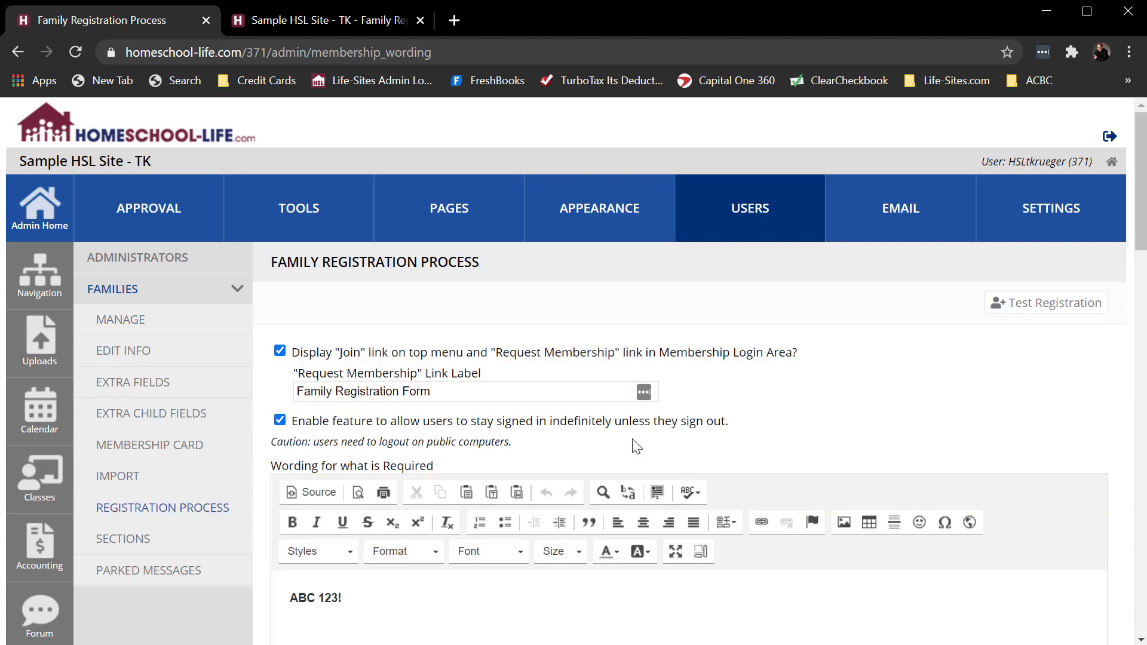
pyautogui.scroll(-5, 634, 446)
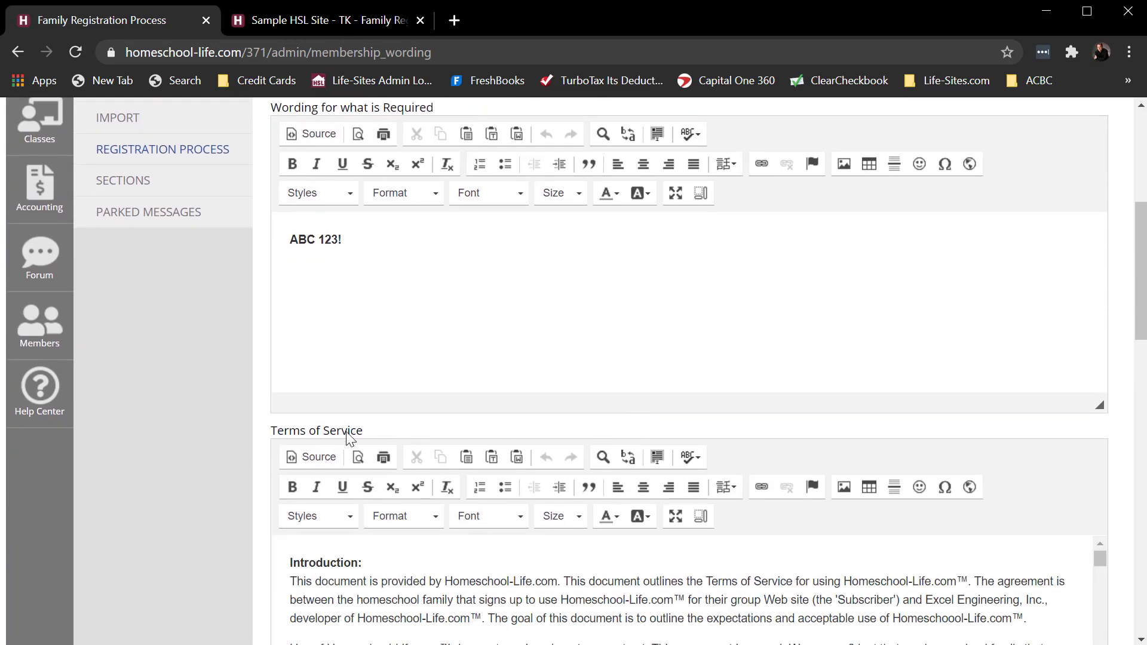
pyautogui.scroll(-3, 382, 445)
pyautogui.scroll(-4, 416, 449)
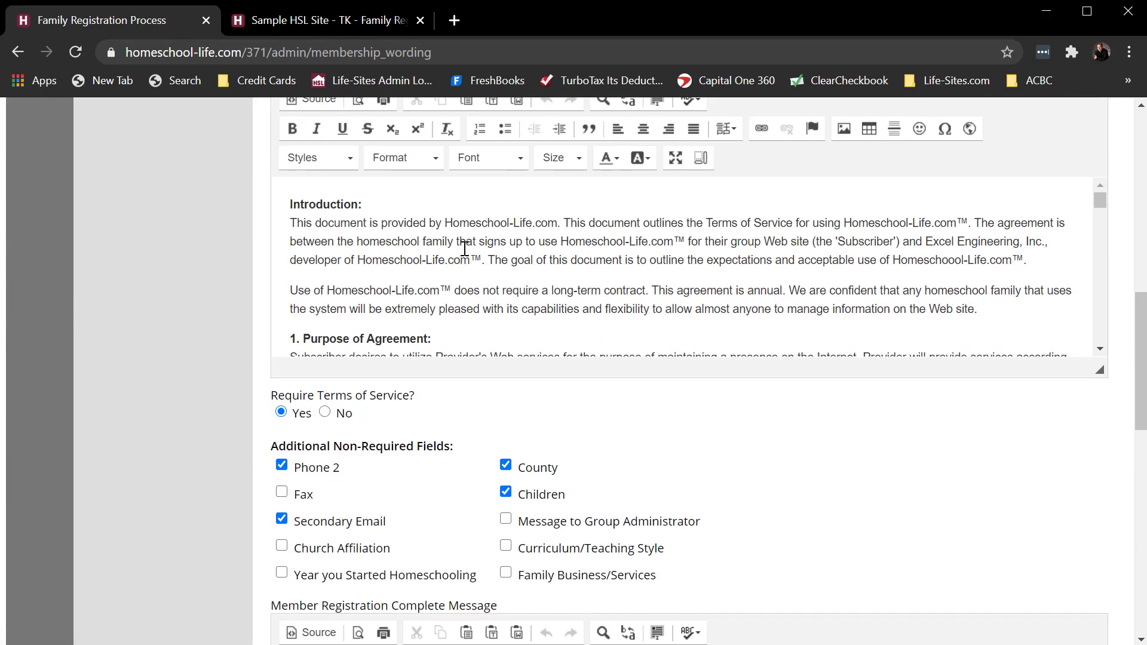
# - Compare the Terms of Service text in the registration settings with the terms linked from the public Family Registration Form
pyautogui.scroll(2, 466, 251)
pyautogui.moveTo(531, 311); pyautogui.dragTo(545, 426)
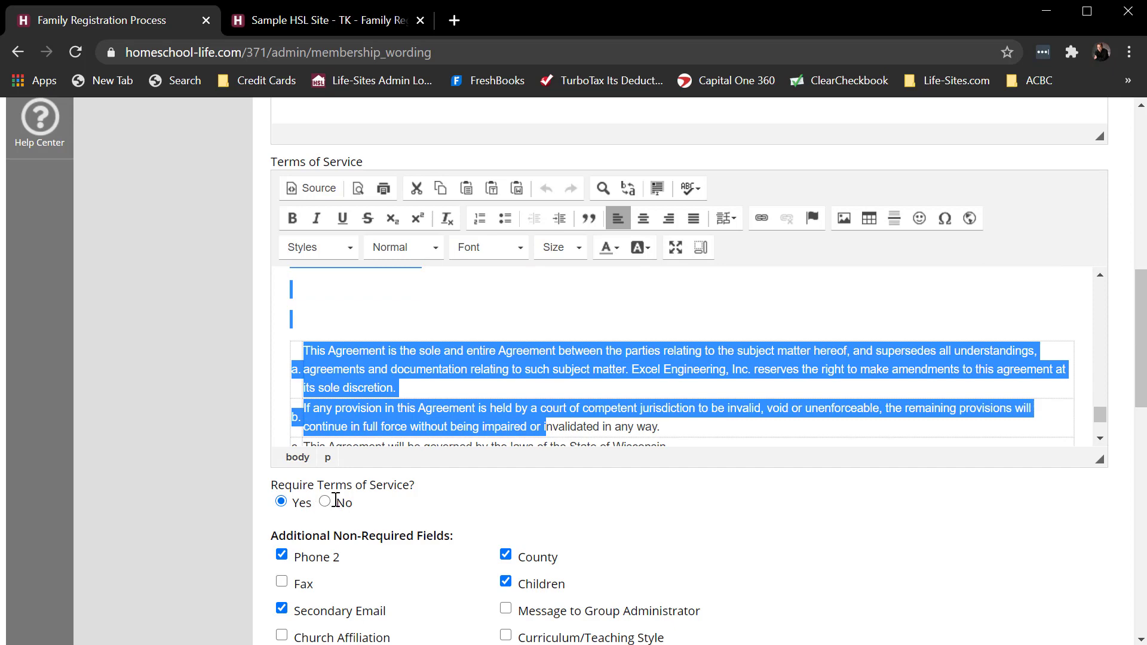
pyautogui.click(335, 21)
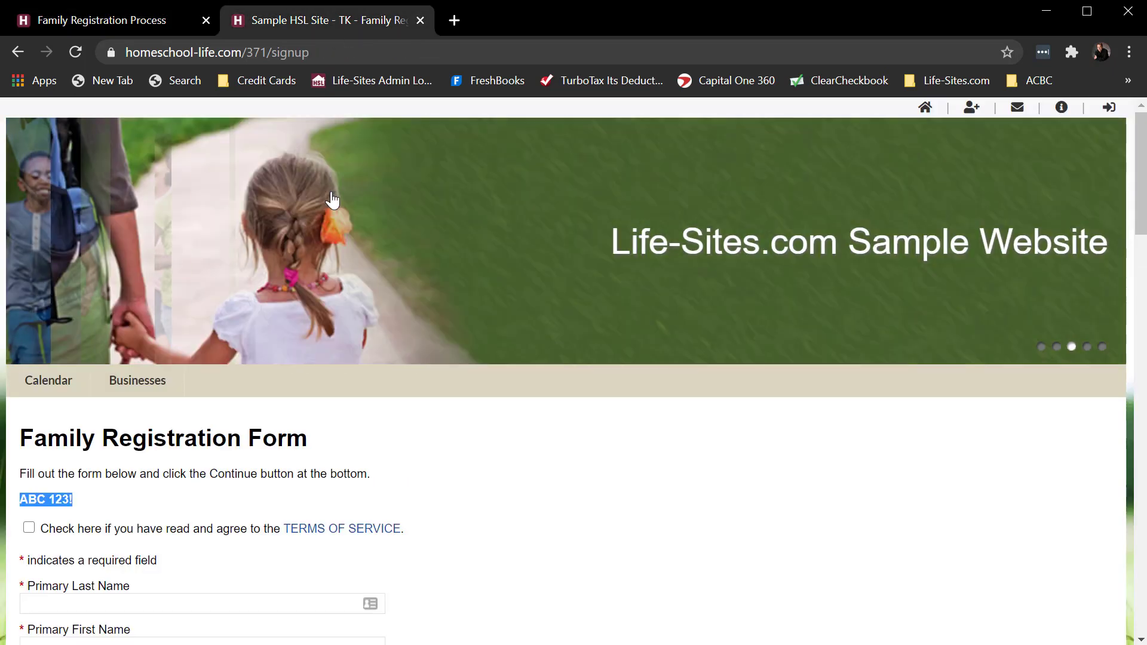
pyautogui.click(317, 538)
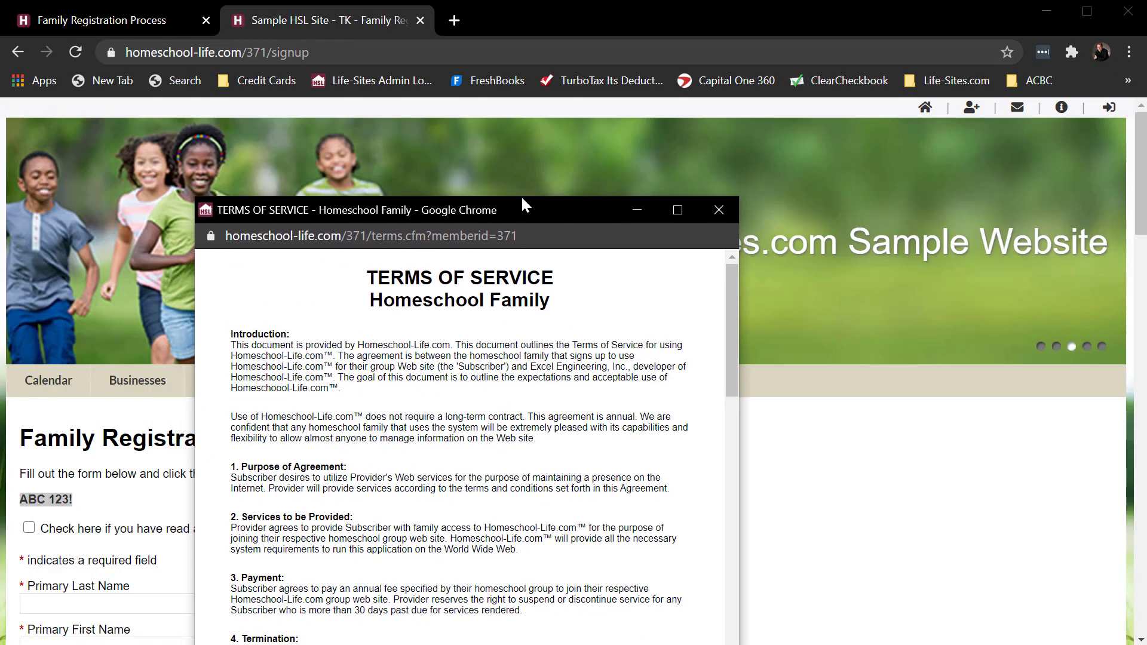
pyautogui.moveTo(522, 202); pyautogui.dragTo(534, 124)
pyautogui.click(733, 124)
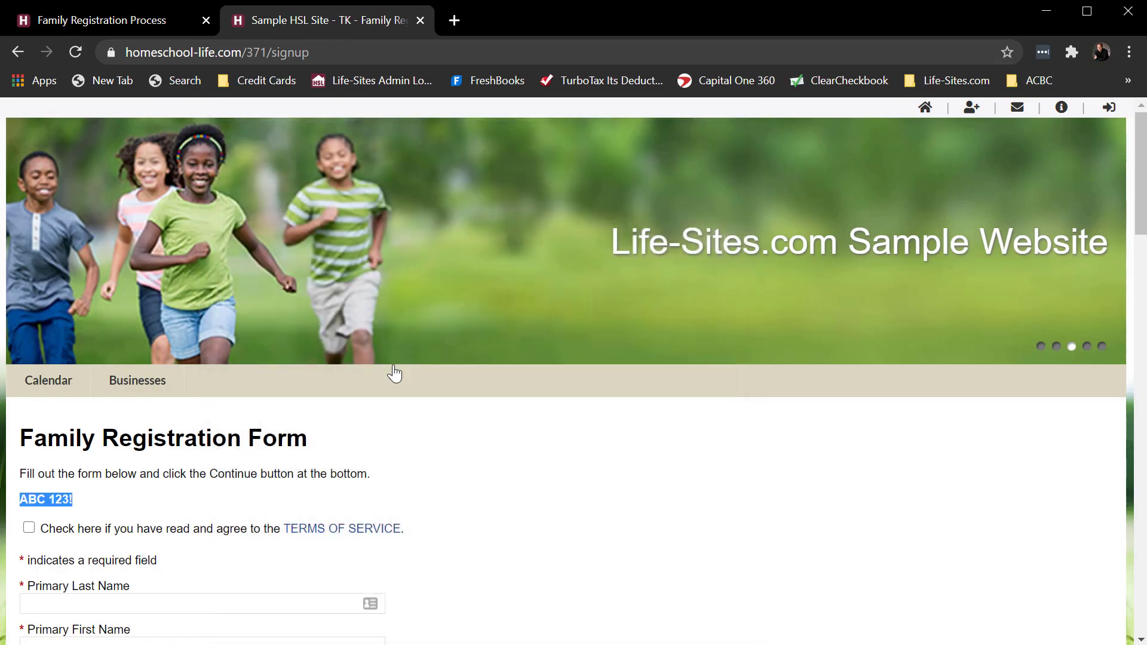
# - Check the additional non-required fields in the admin settings, and review the name, email and login fields on the public registration form
pyautogui.click(136, 20)
pyautogui.scroll(-1, 772, 489)
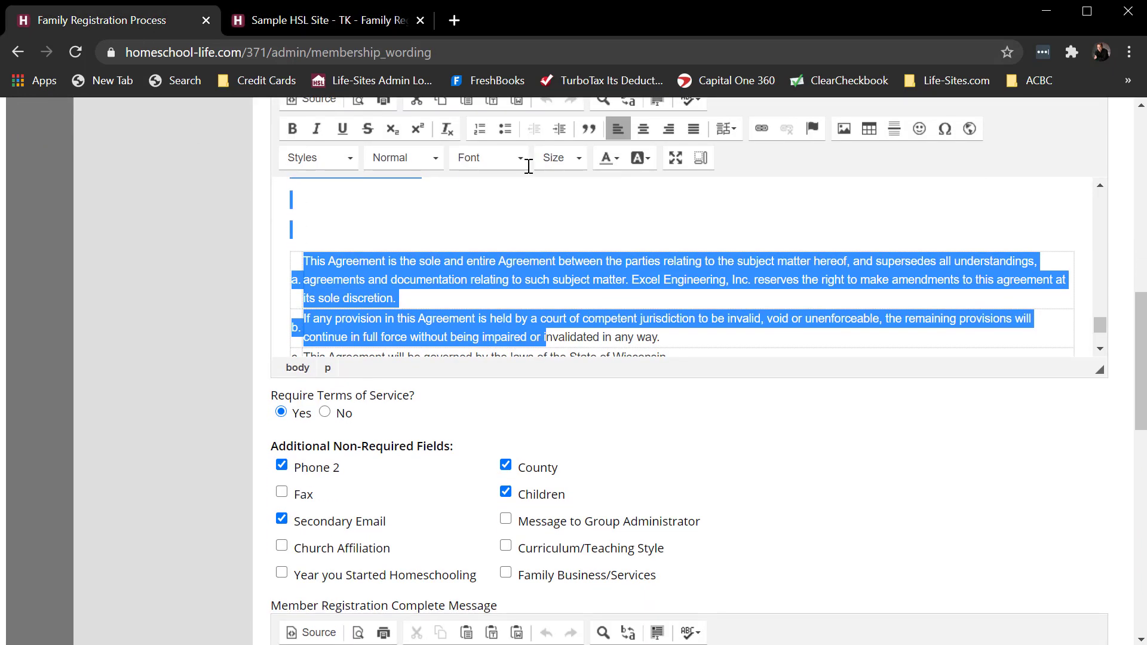
pyautogui.click(297, 28)
pyautogui.scroll(-1, 266, 515)
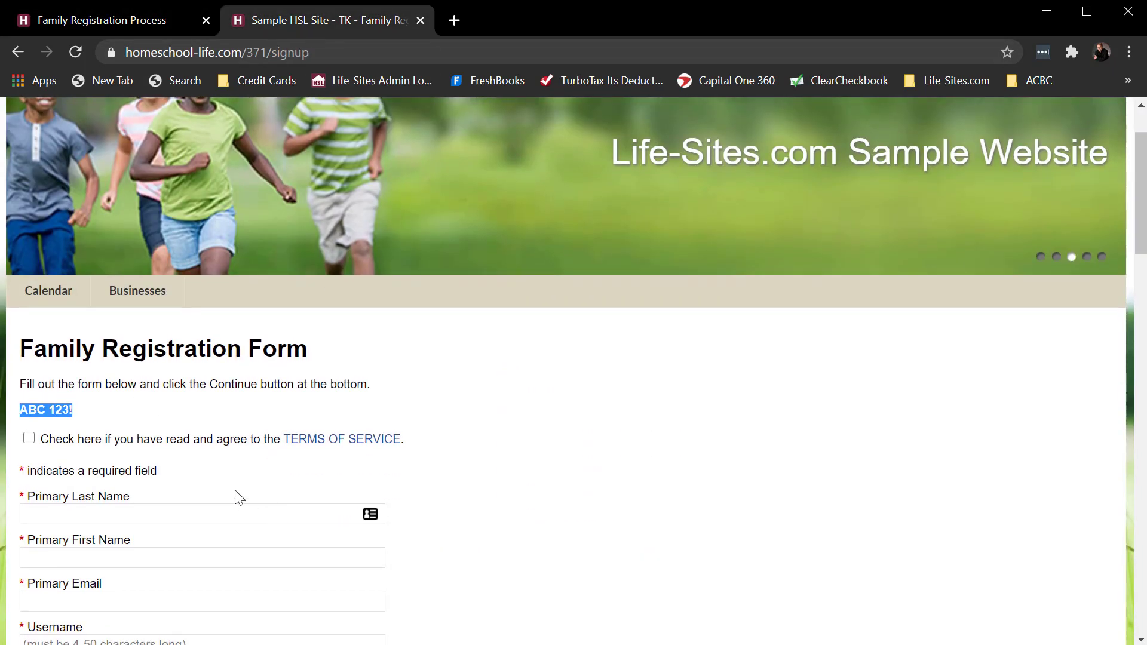
pyautogui.scroll(-1, 99, 568)
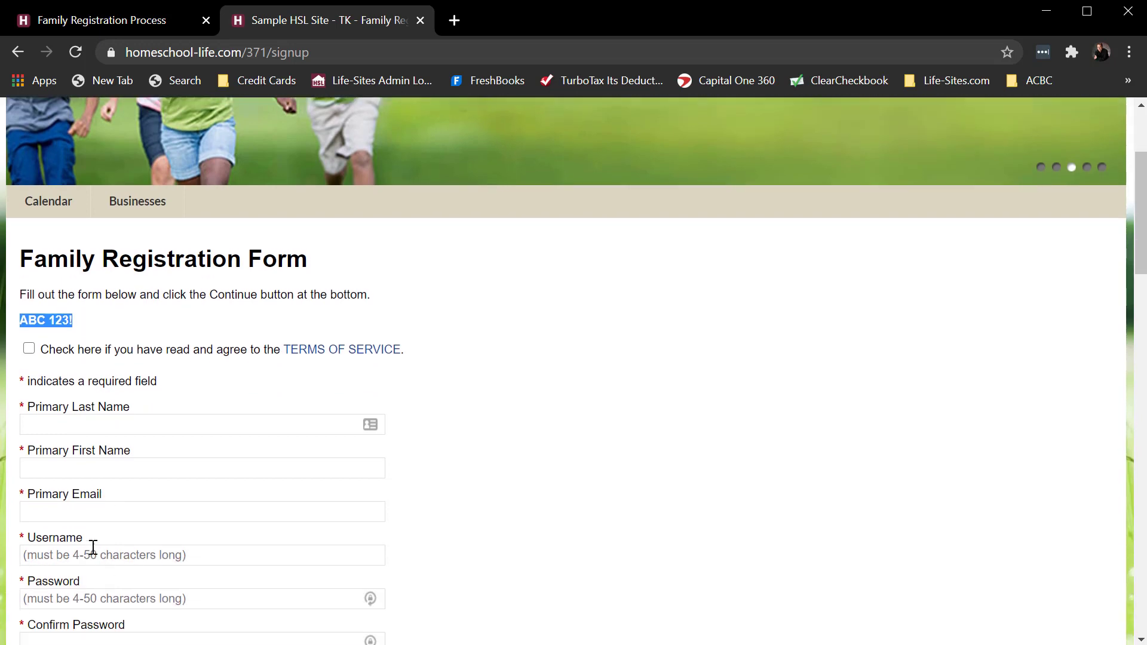
pyautogui.scroll(-1, 78, 548)
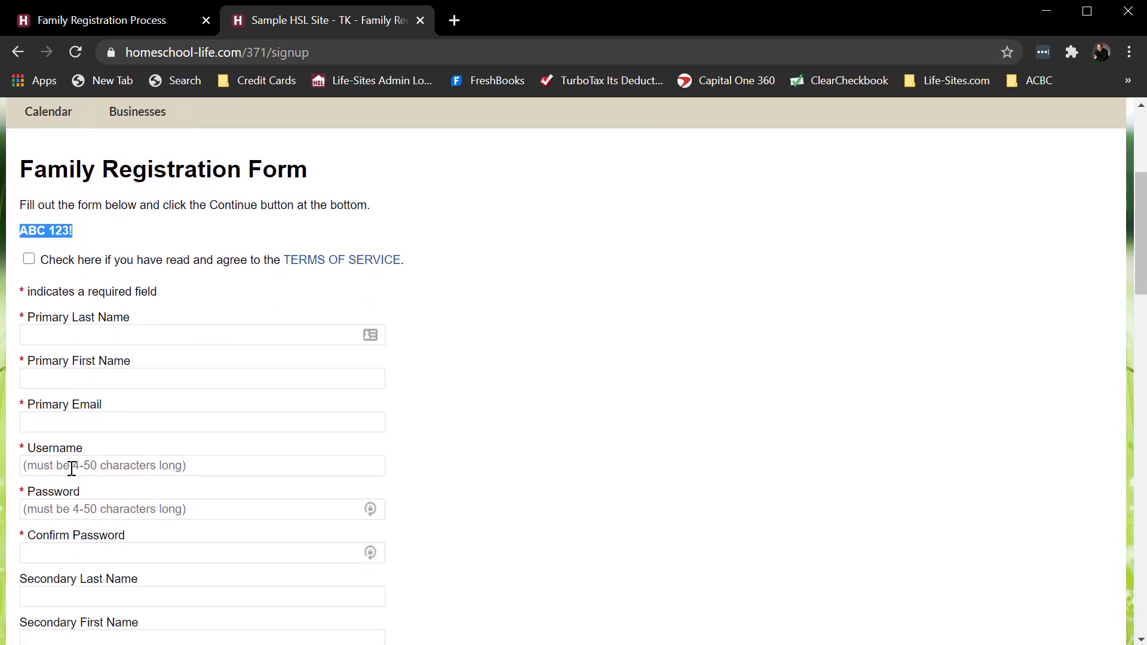
# - Return to the admin site and open the last family listed under Manage Families for updating
pyautogui.click(103, 18)
pyautogui.scroll(9, 219, 519)
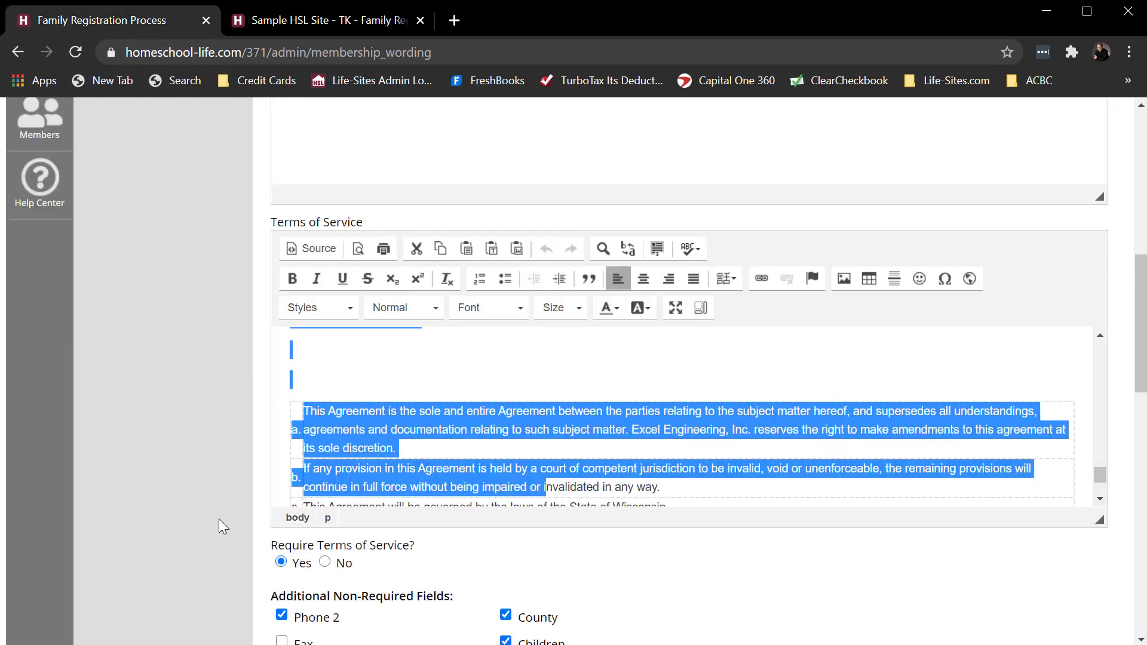
pyautogui.scroll(3, 219, 523)
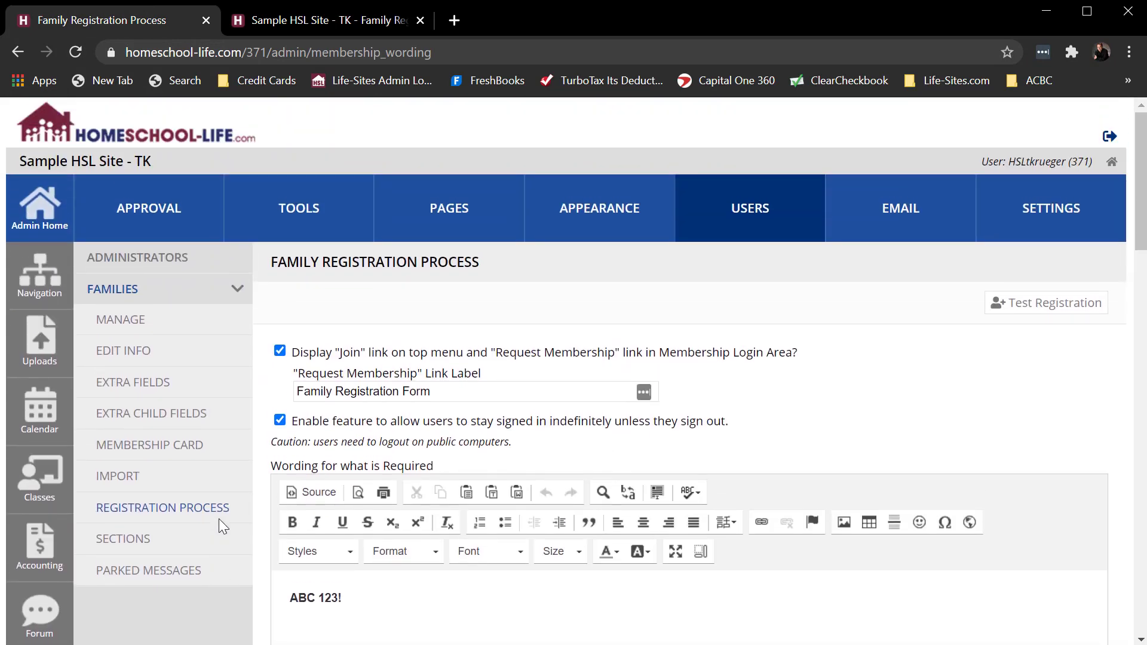
pyautogui.click(119, 321)
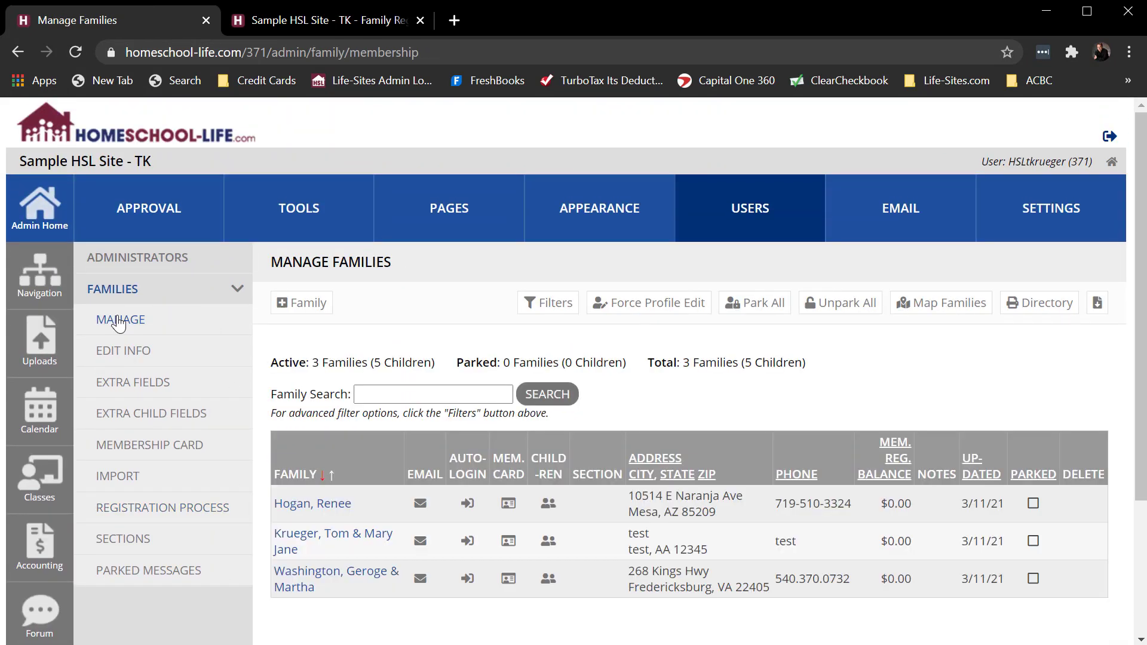
pyautogui.click(318, 581)
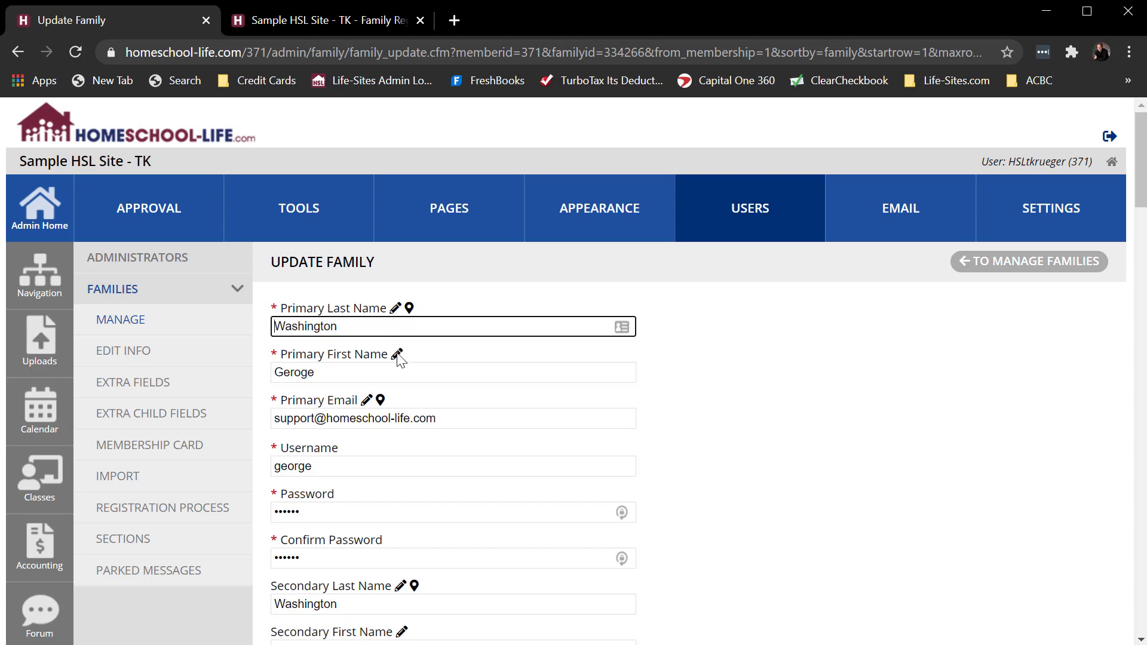
pyautogui.scroll(-3, 745, 436)
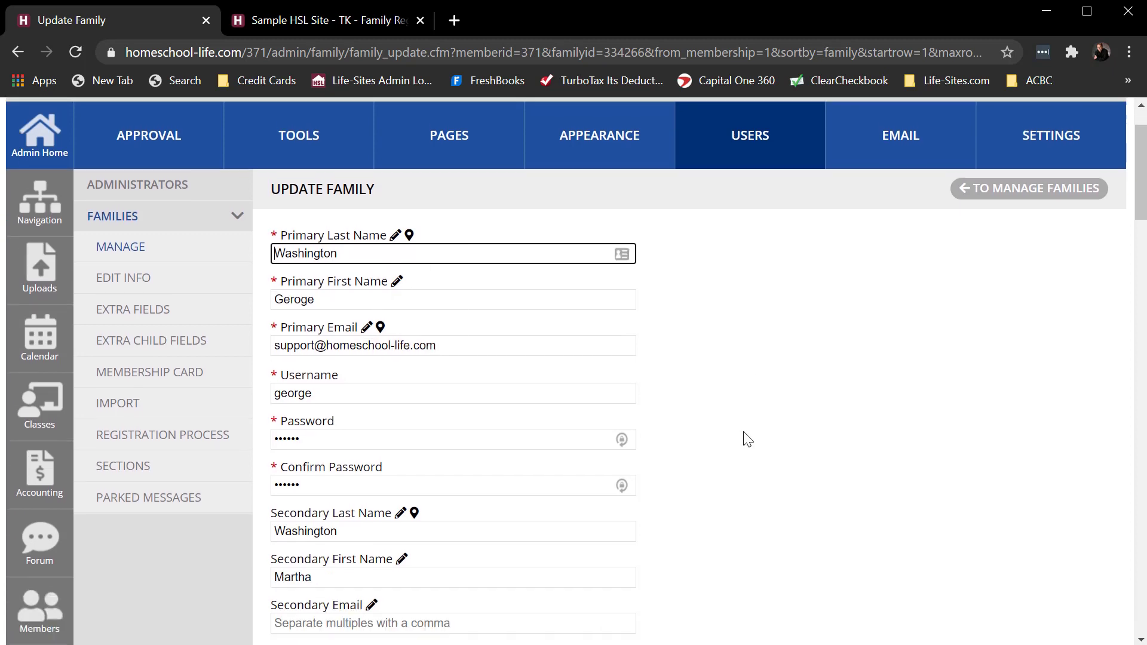
pyautogui.scroll(2, 786, 453)
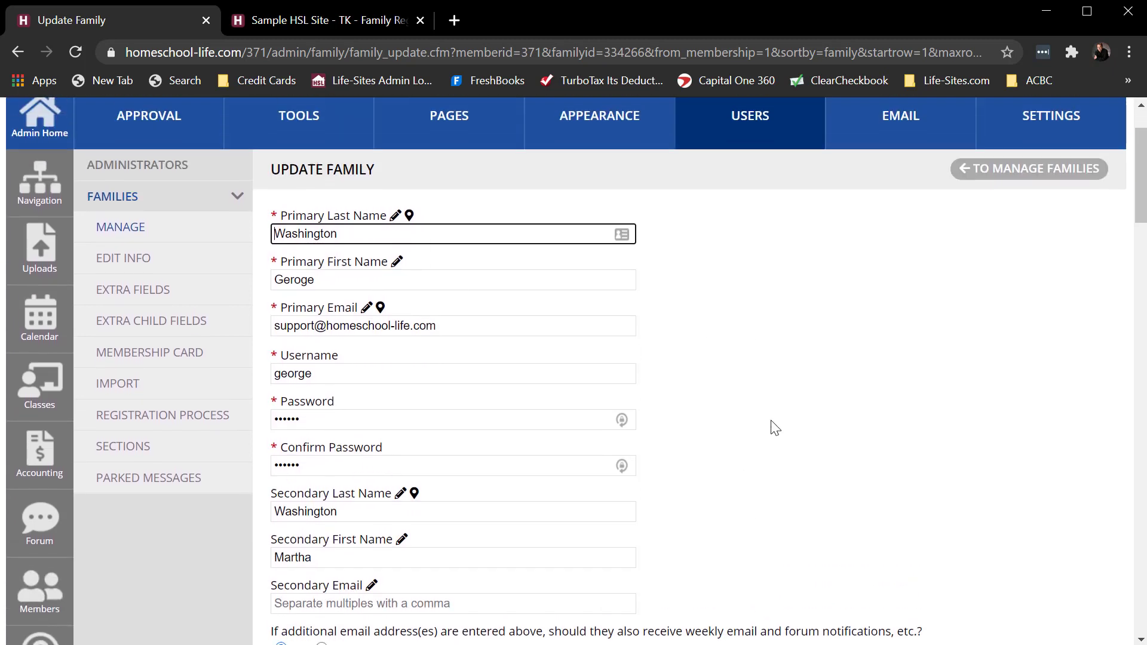
# - Change the label of the Primary Last Name field to "Dad's Last Name" and save it
pyautogui.click(394, 219)
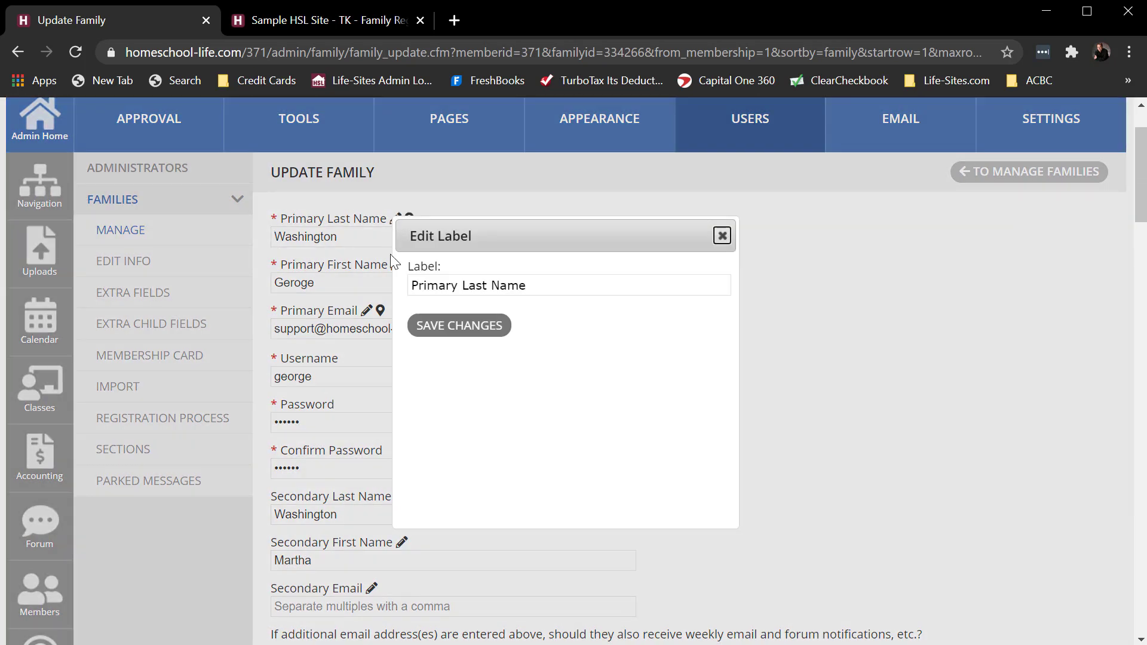
pyautogui.doubleClick(459, 285)
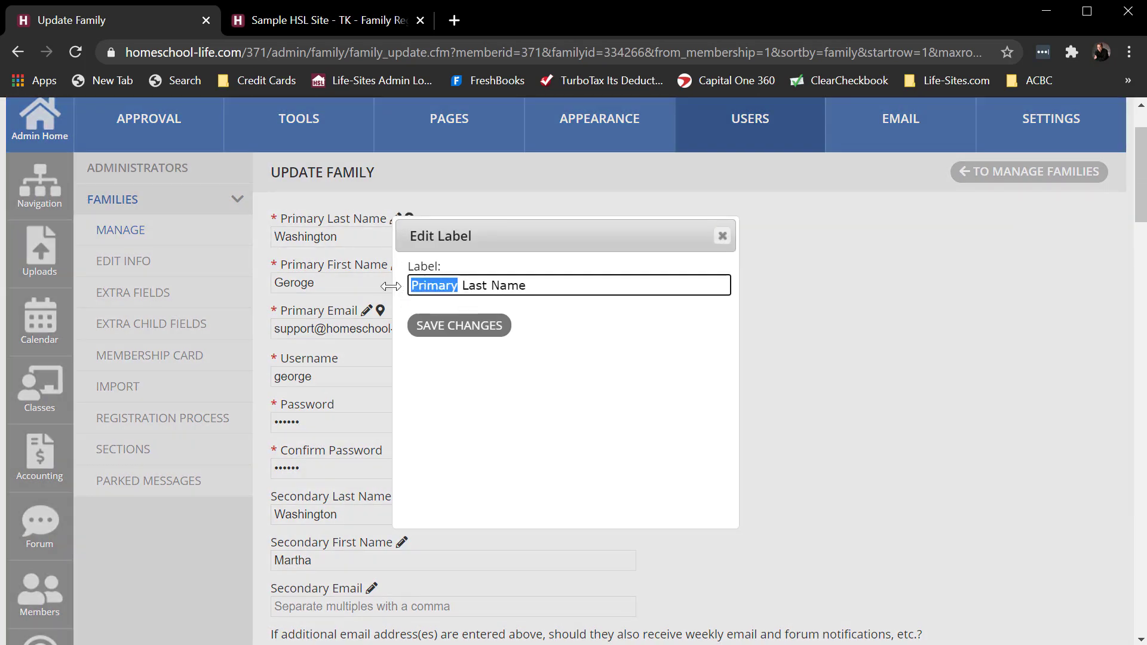
pyautogui.write('Dad')
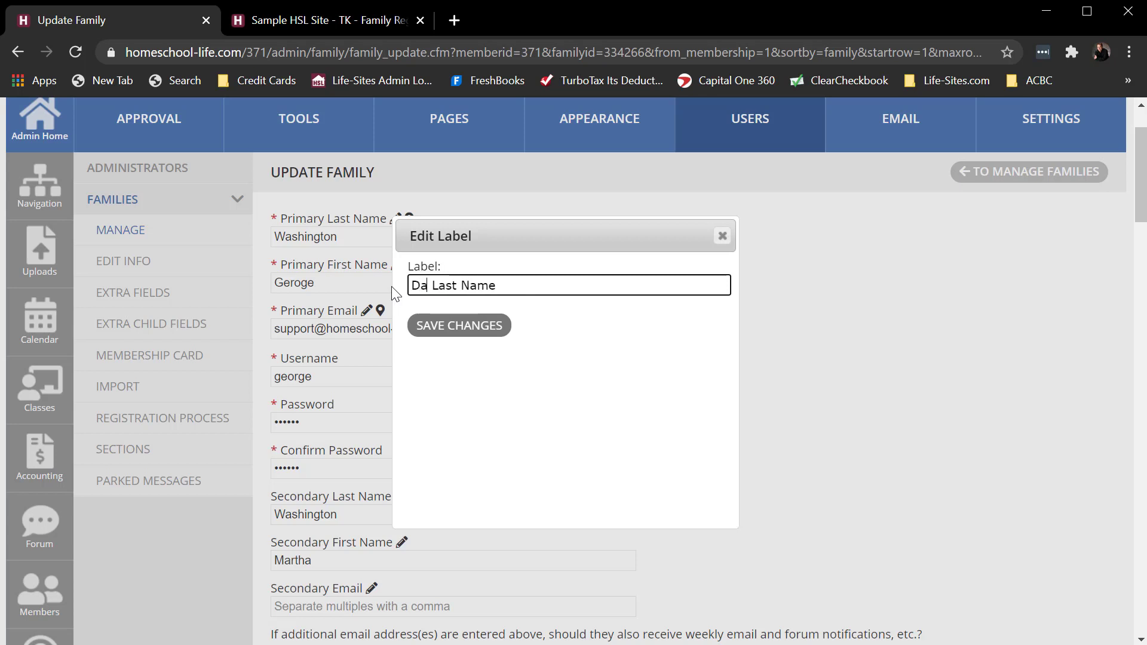
pyautogui.press('BackSpace')
pyautogui.press('BackSpace')
pyautogui.press('BackSpace')
pyautogui.write("Dad's")
pyautogui.click(461, 325)
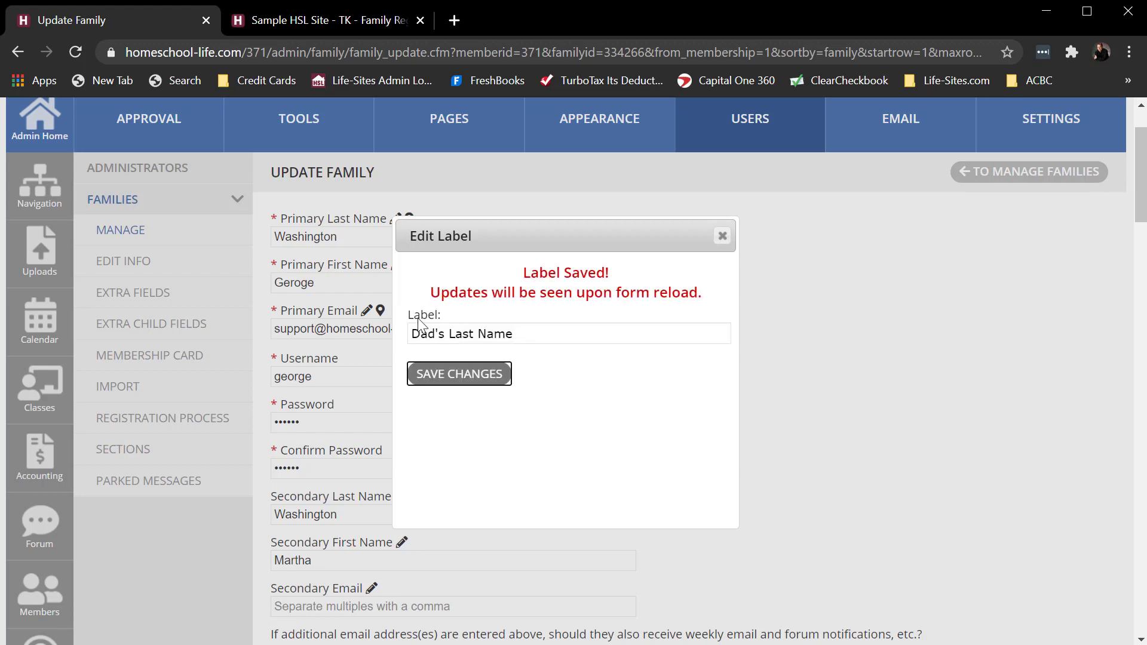
pyautogui.click(723, 236)
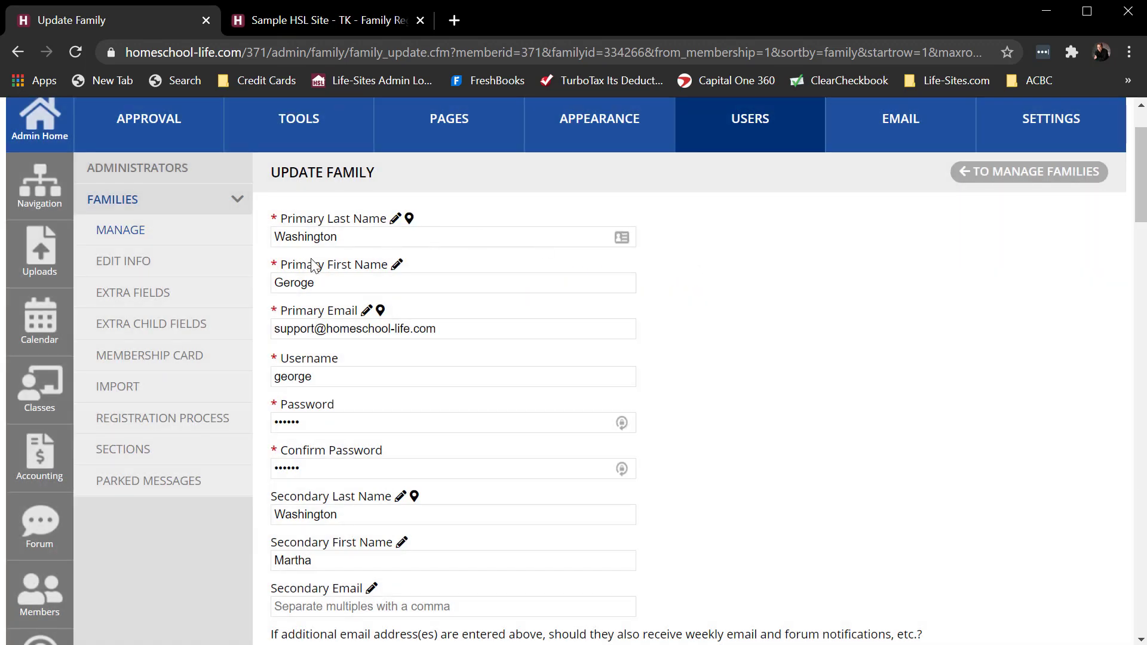
# - Change the label of the Primary First Name field to "Dad's First Name", save it and reload the Update Family form
pyautogui.click(397, 264)
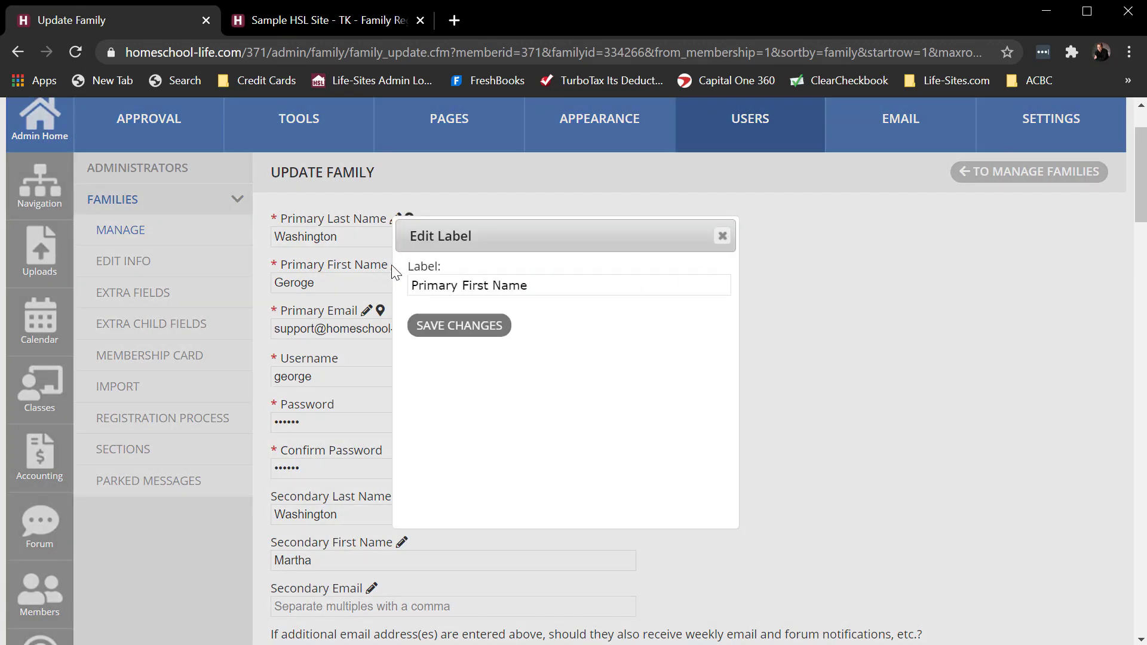
pyautogui.doubleClick(457, 285)
pyautogui.write('Dad')
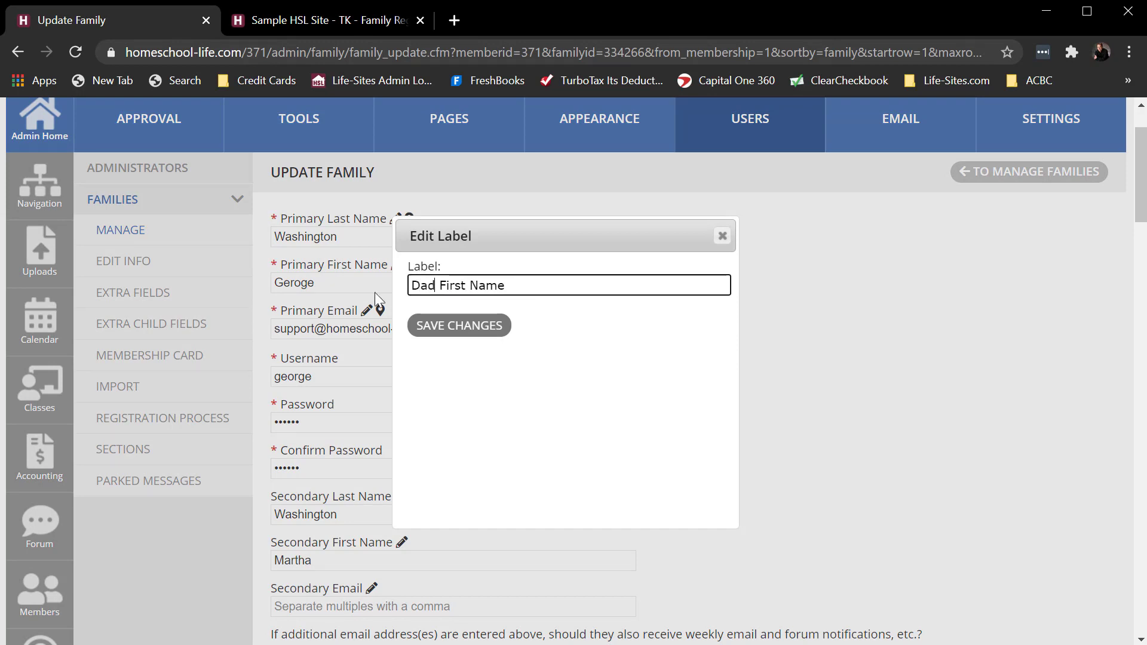
pyautogui.write("'s")
pyautogui.click(468, 334)
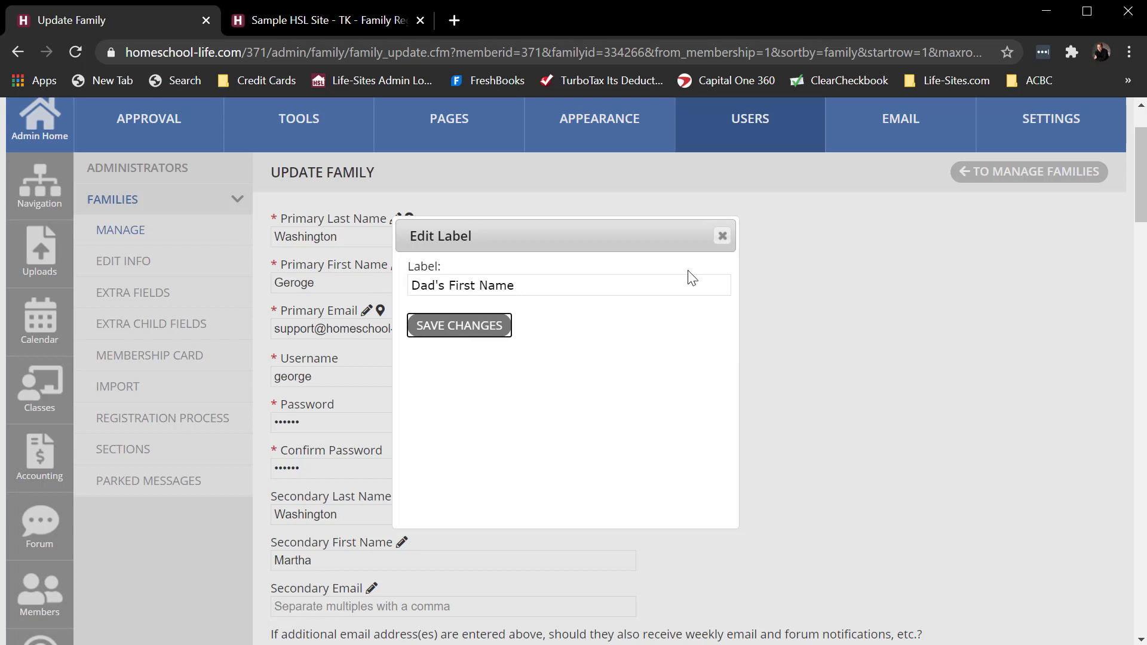
pyautogui.click(723, 236)
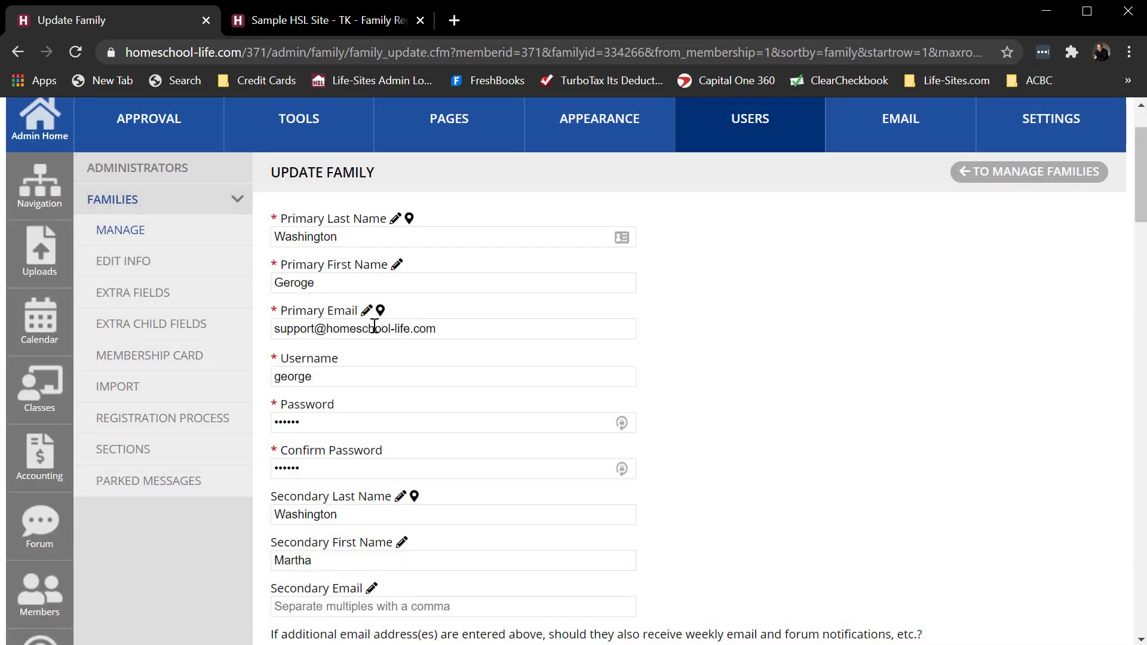
pyautogui.click(82, 53)
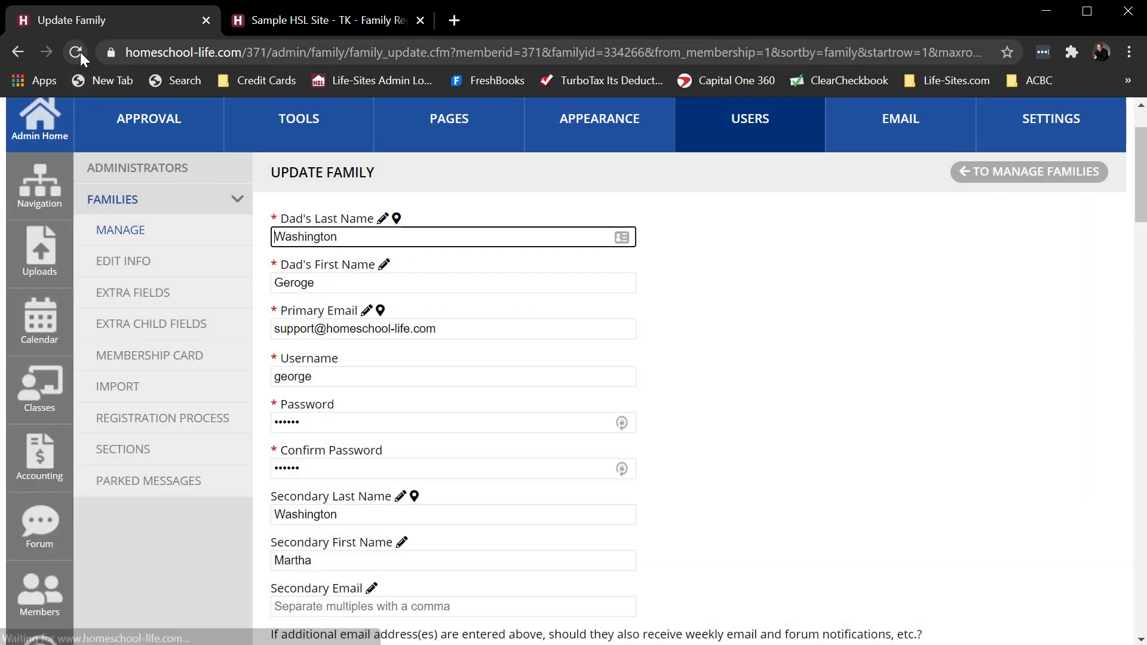
# - Change the label of the Primary Email field to "Dad's Email", save it and reload the Update Family form
pyautogui.click(366, 311)
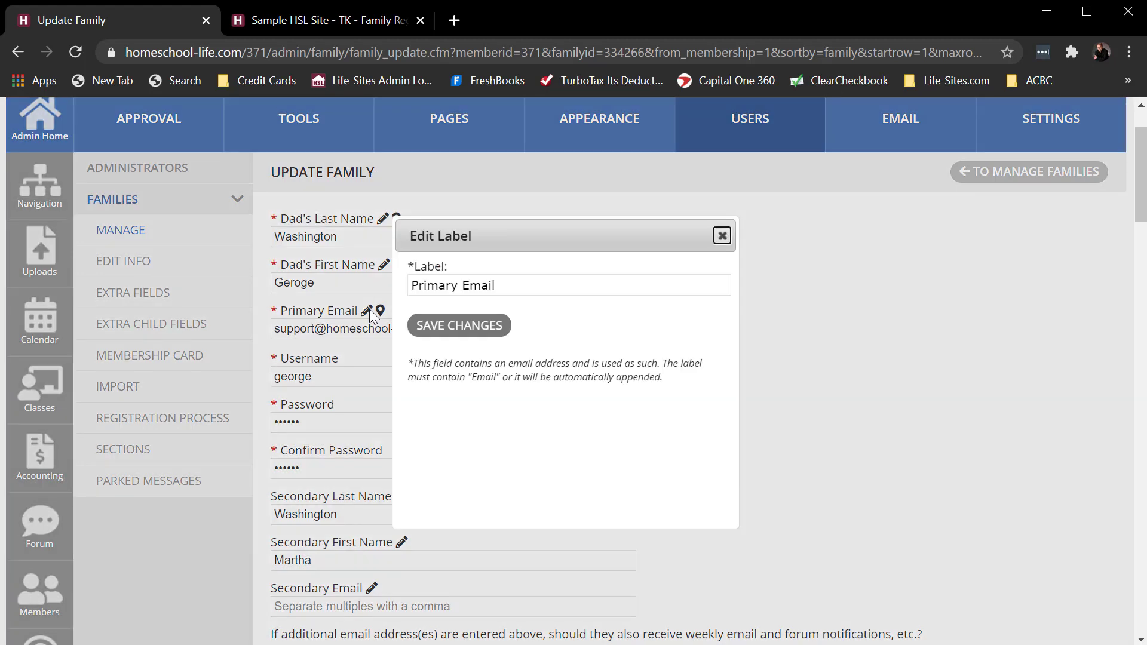
pyautogui.click(452, 294)
pyautogui.doubleClick(452, 287)
pyautogui.write('Dad')
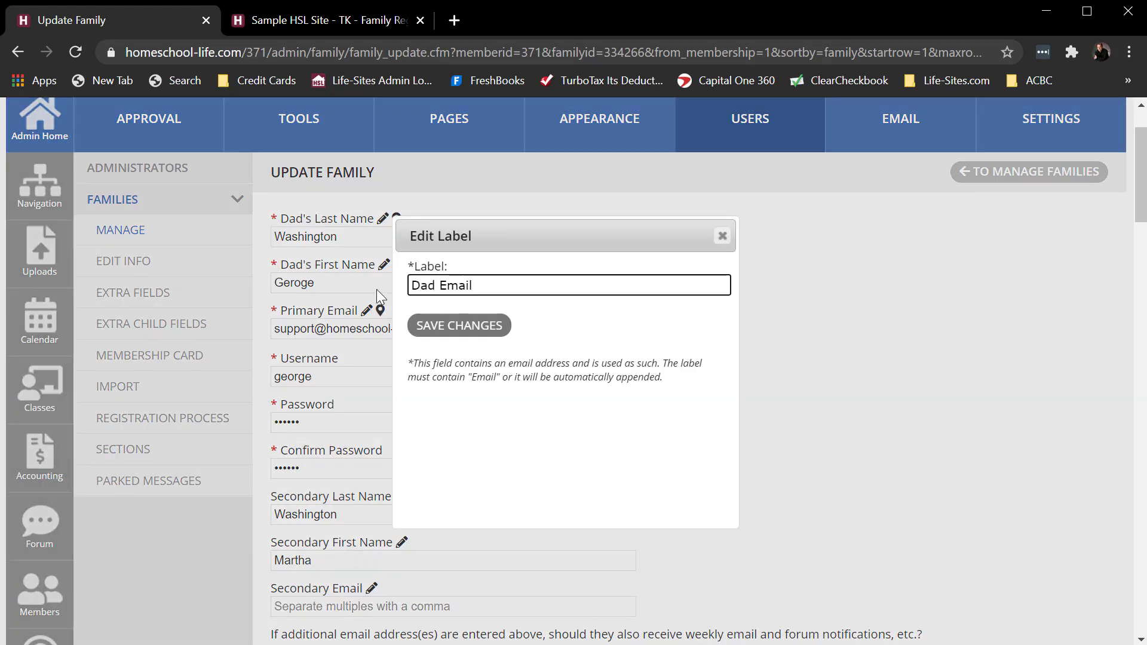
pyautogui.write("'s")
pyautogui.click(448, 326)
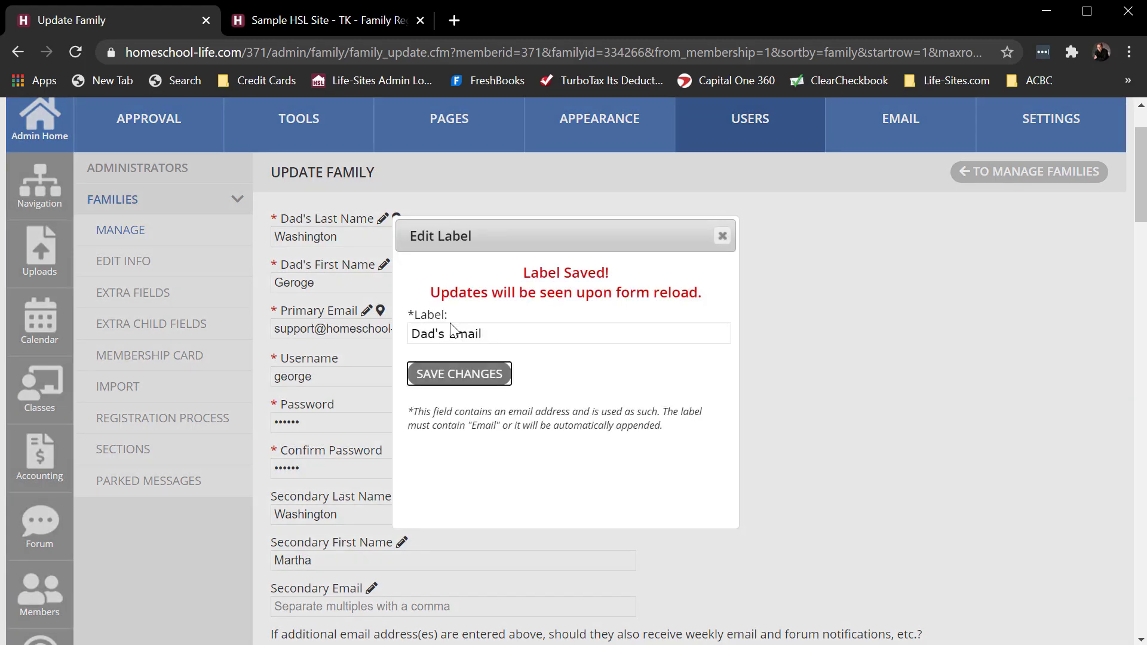
pyautogui.click(722, 236)
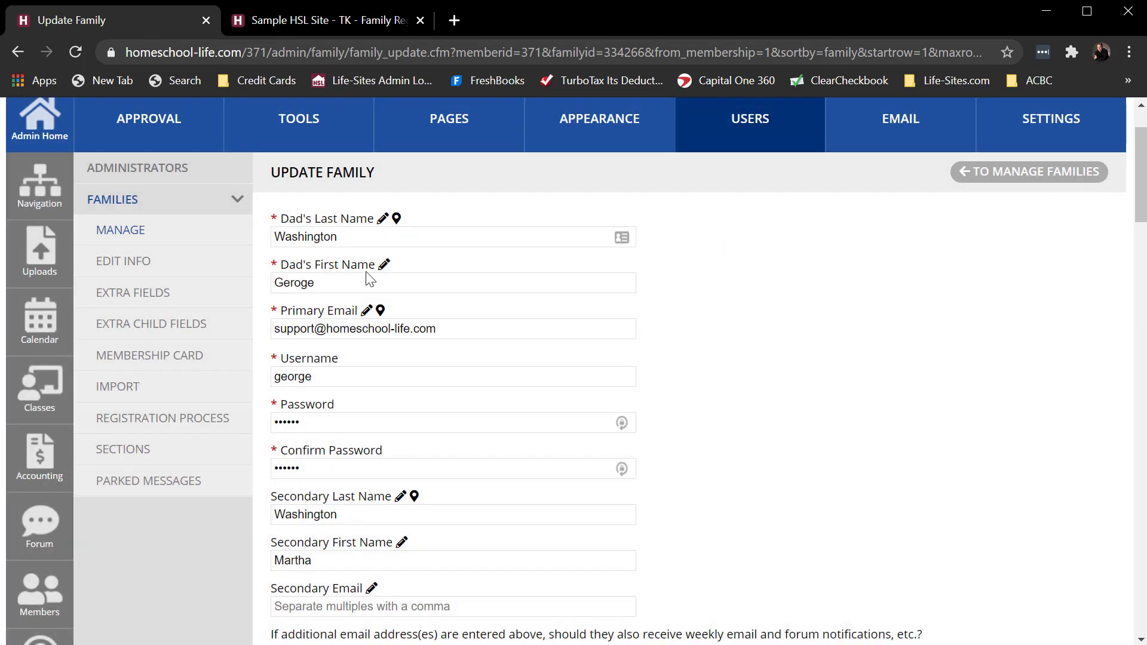
pyautogui.click(73, 56)
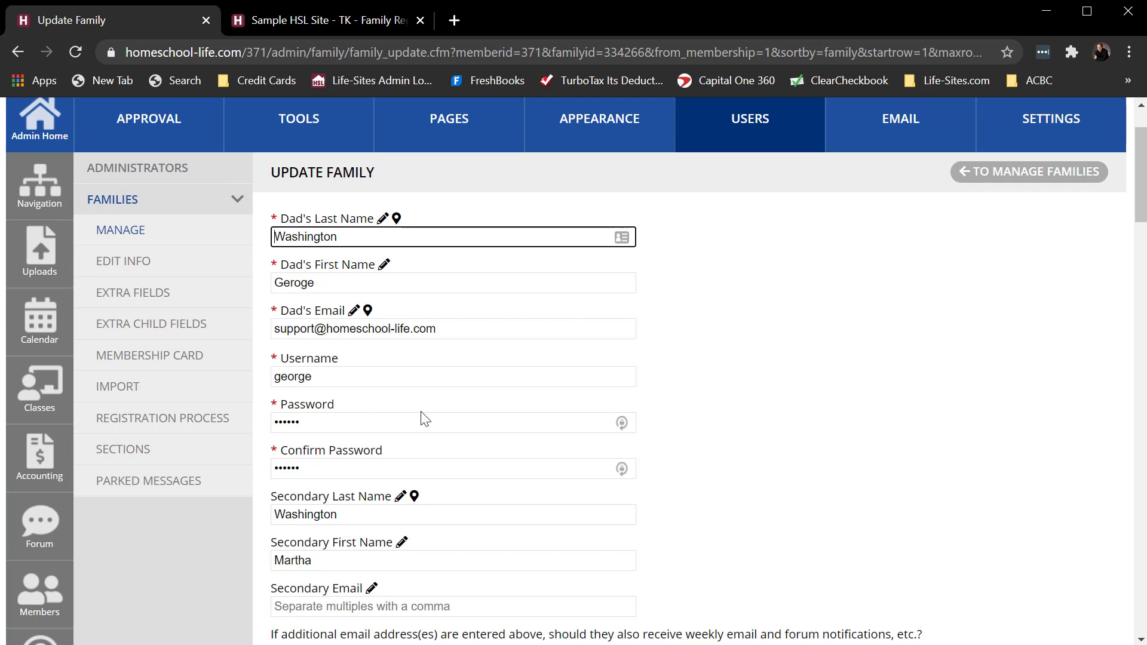
# - Change the label of the Secondary Last Name field to "Mom's Last Name" and save it
pyautogui.scroll(-1, 422, 414)
pyautogui.scroll(-1, 425, 417)
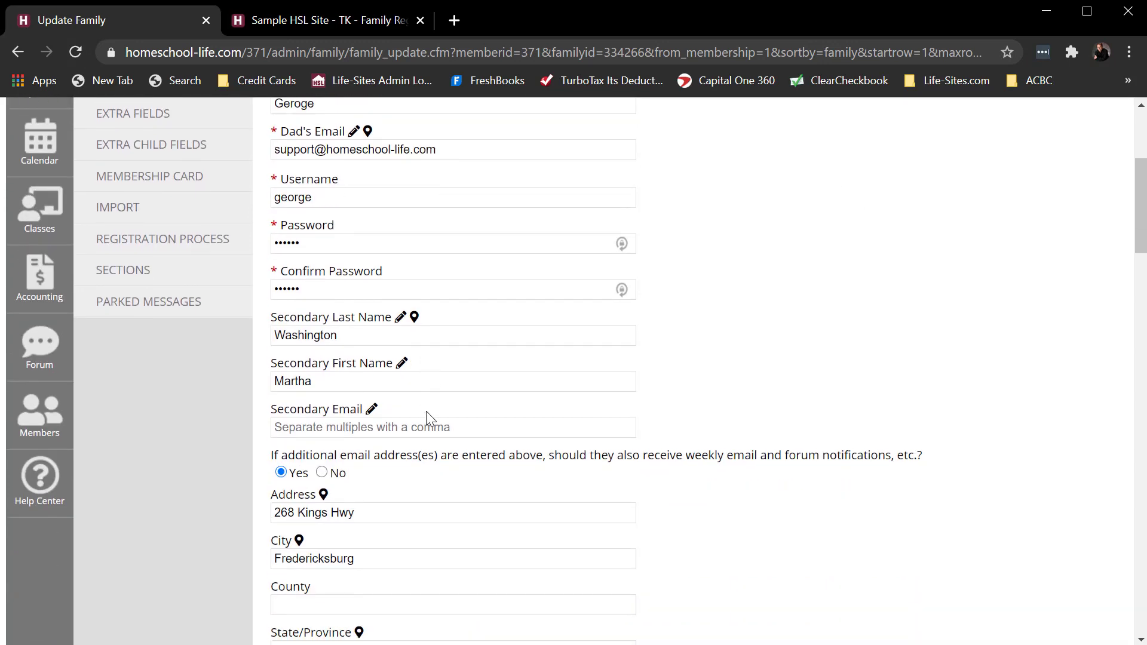
pyautogui.click(401, 317)
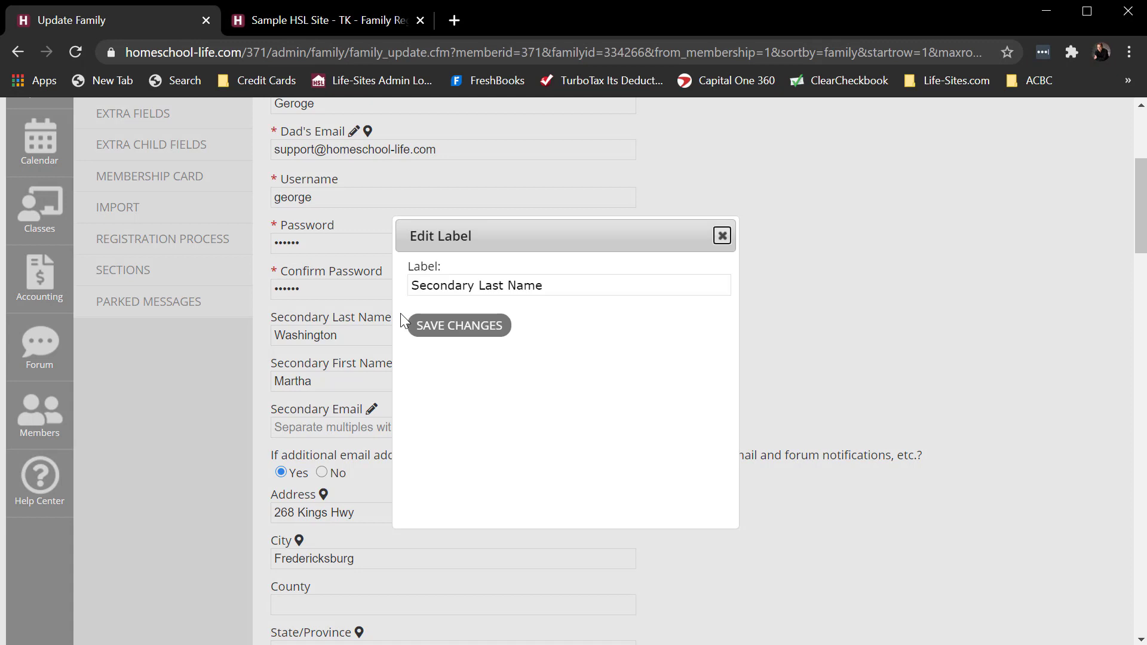
pyautogui.doubleClick(475, 285)
pyautogui.write("Mom's")
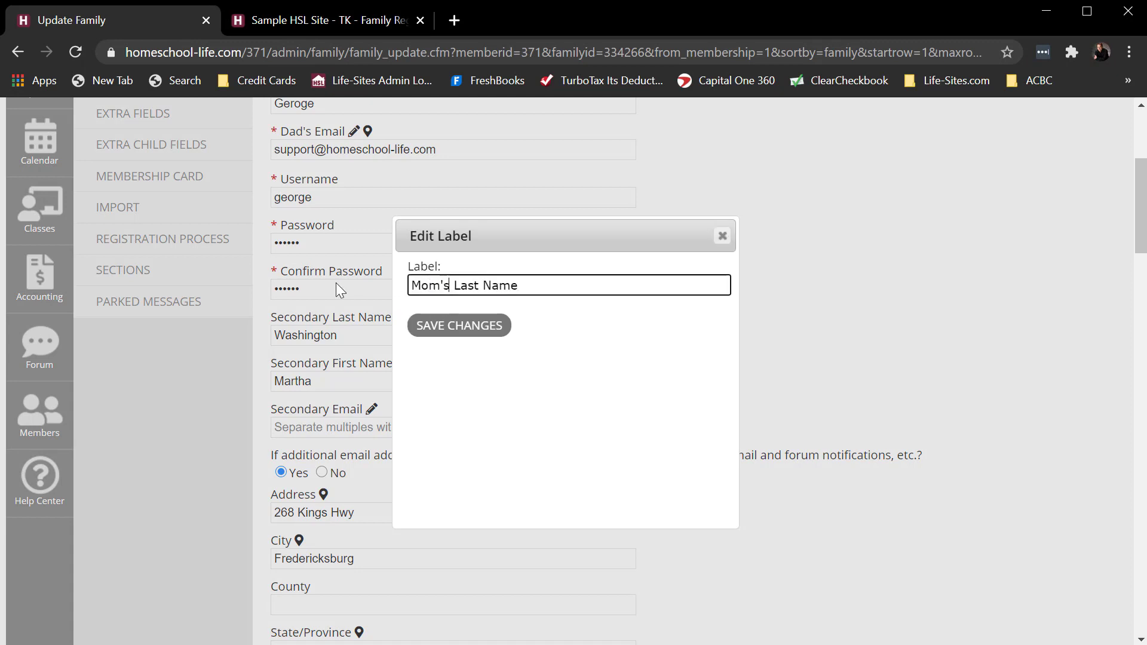
pyautogui.click(460, 325)
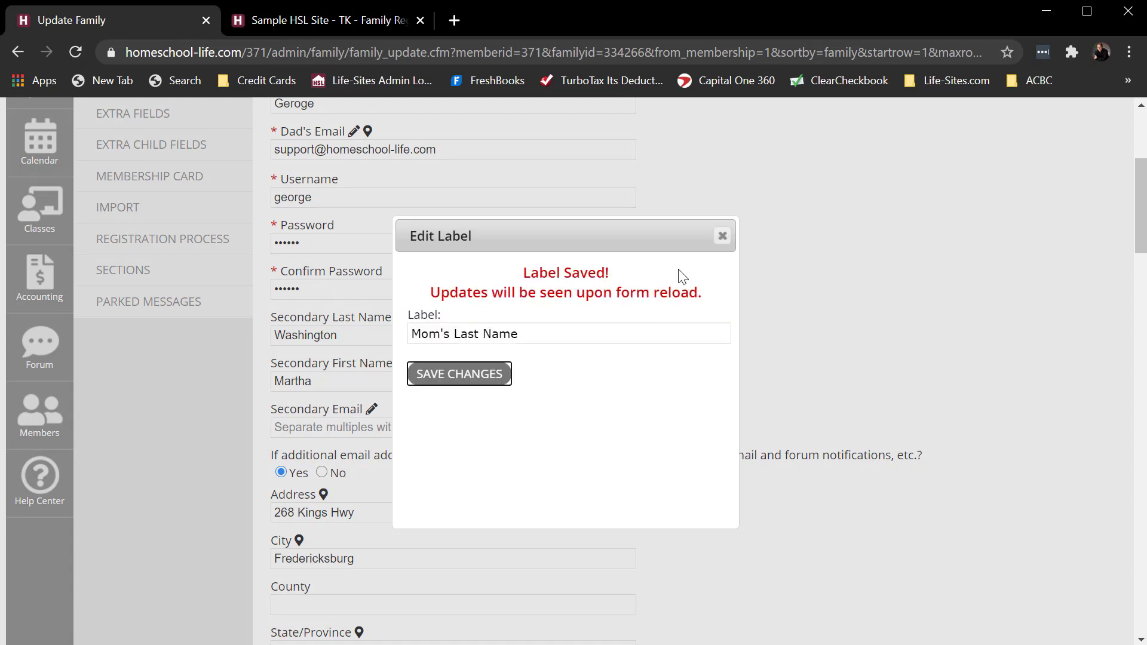
pyautogui.click(722, 237)
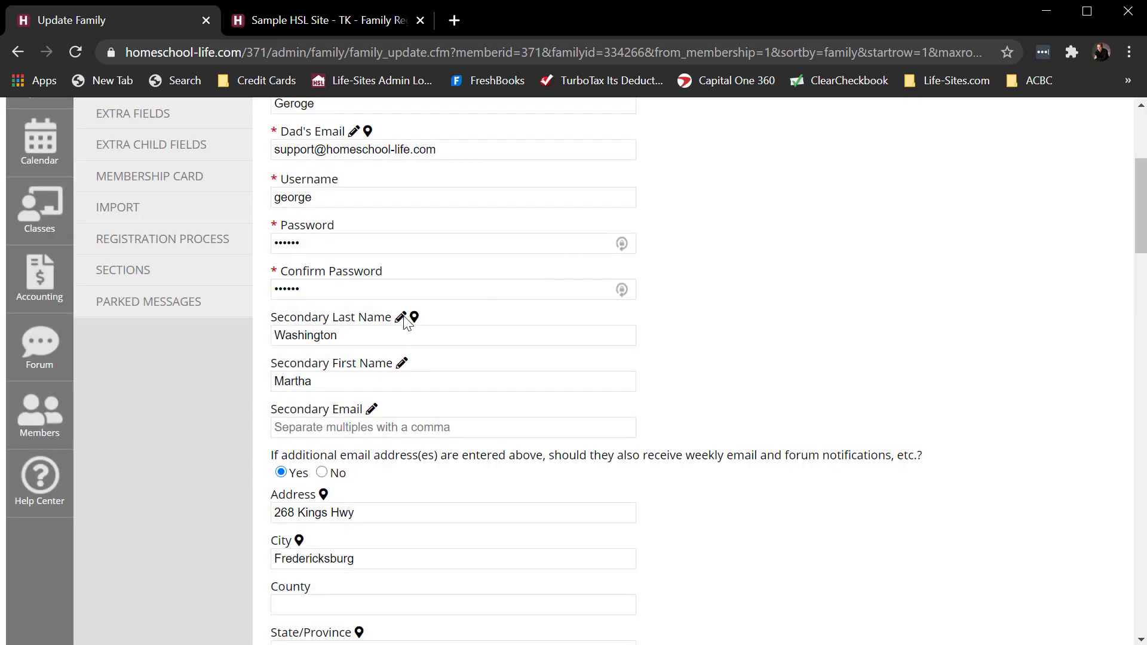
pyautogui.click(402, 317)
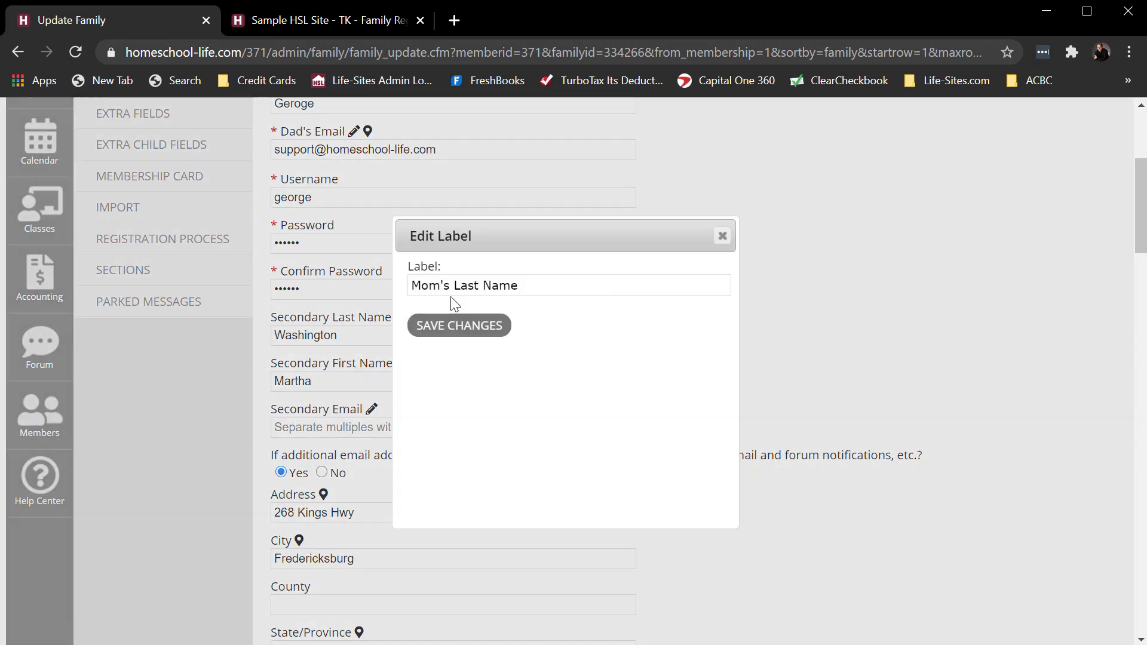
# - Change the label of the Secondary First Name field to "Mom's First Name" and save it
pyautogui.click(722, 236)
pyautogui.click(402, 364)
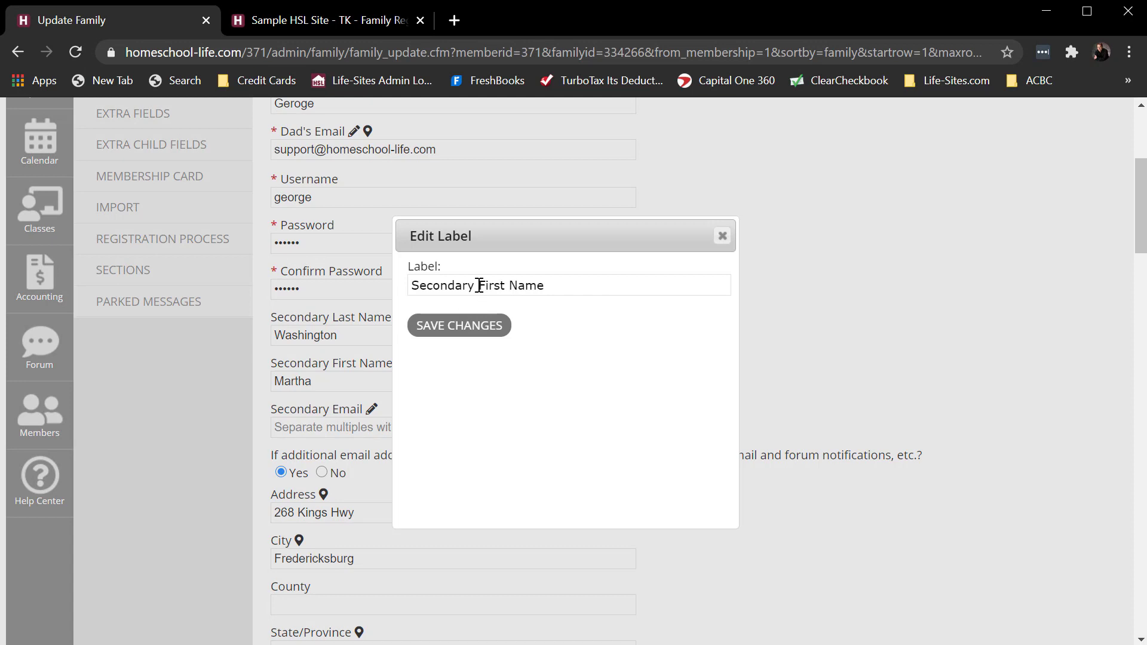
pyautogui.moveTo(479, 285); pyautogui.dragTo(275, 286)
pyautogui.write('Mom;s')
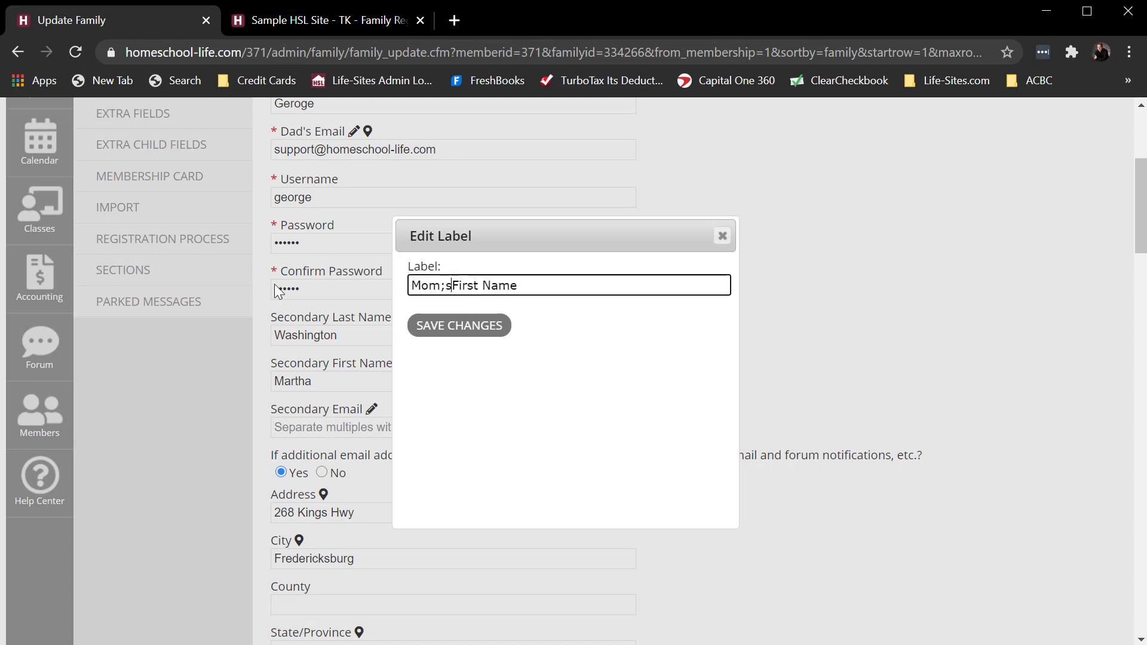
pyautogui.press('BackSpace')
pyautogui.press('BackSpace')
pyautogui.write("'")
pyautogui.press('BackSpace')
pyautogui.write('s')
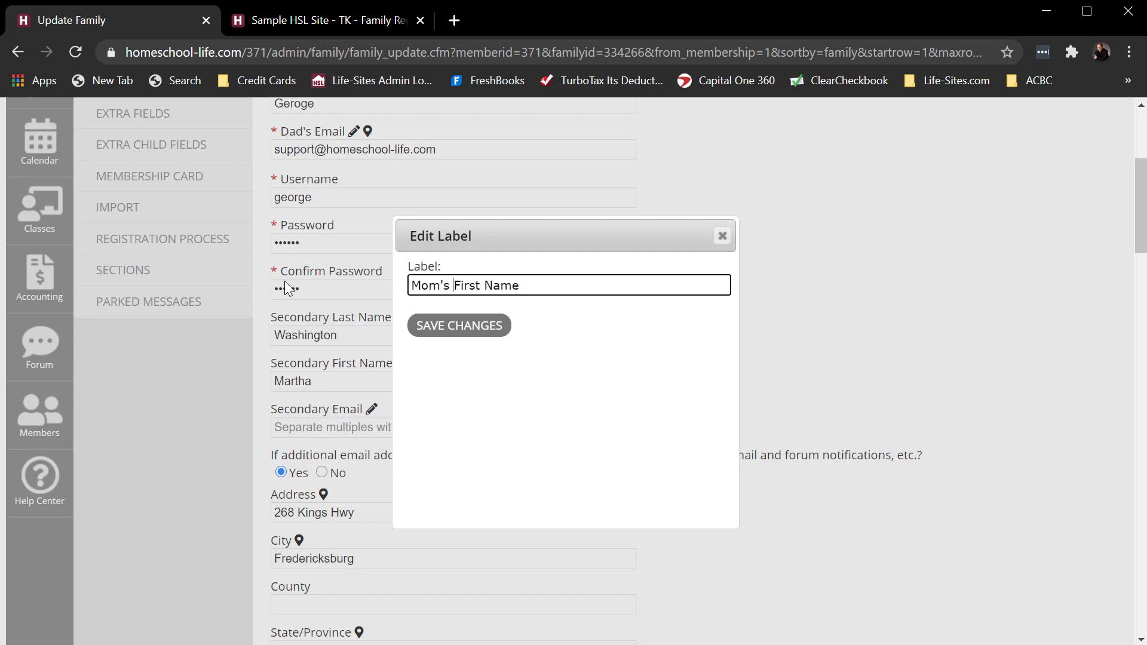
pyautogui.click(489, 325)
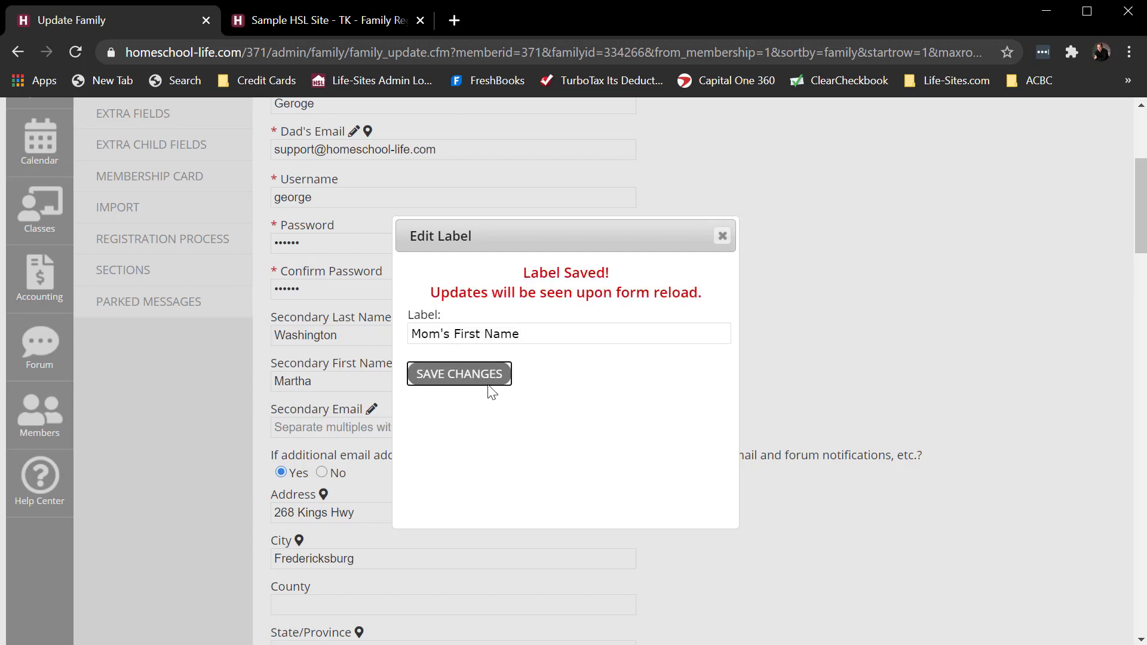
pyautogui.click(722, 236)
# - Change the label of the Secondary Email field to "Mom's Email", save it and reload the Update Family form
pyautogui.click(371, 410)
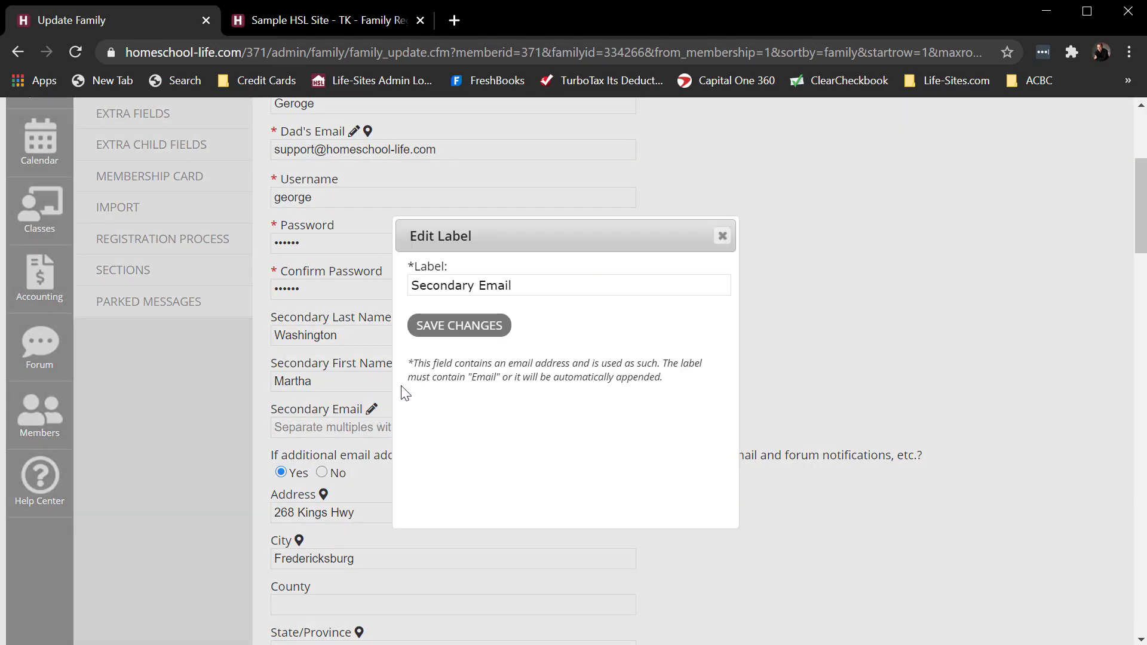
pyautogui.moveTo(474, 285); pyautogui.dragTo(361, 288)
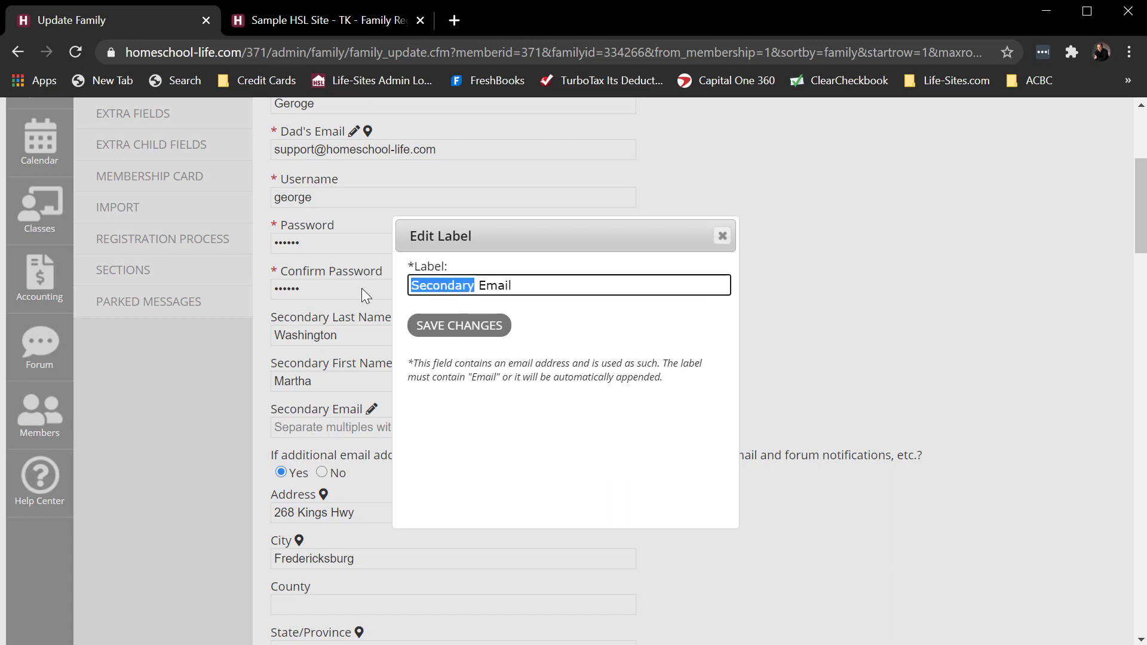
pyautogui.write("Mom's")
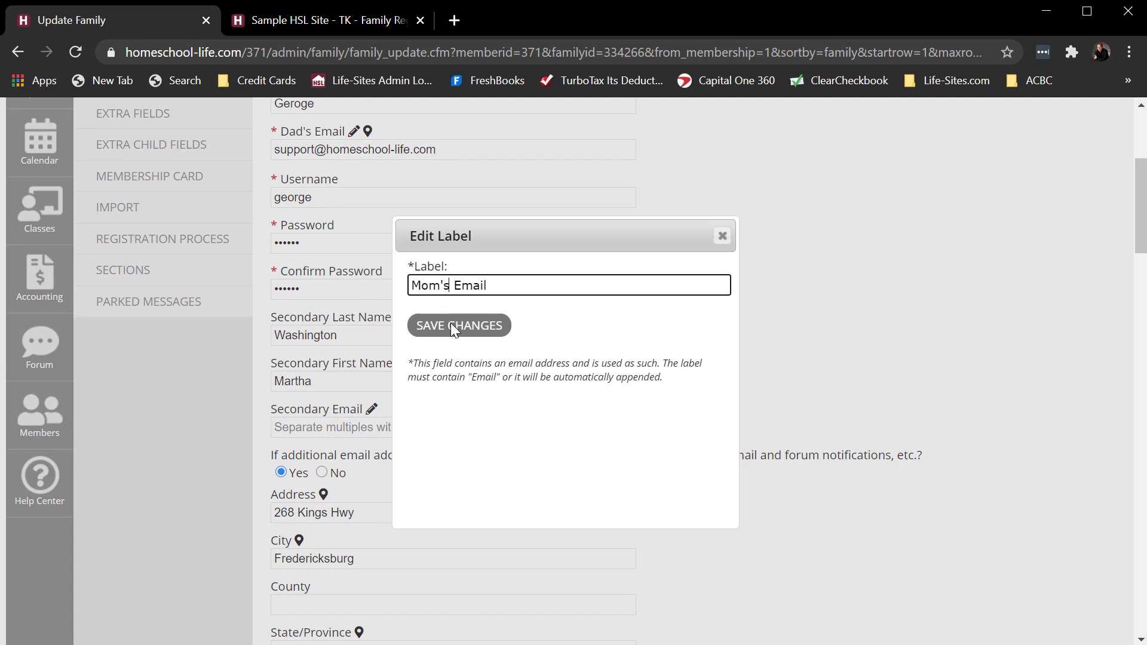
pyautogui.click(453, 326)
pyautogui.click(722, 237)
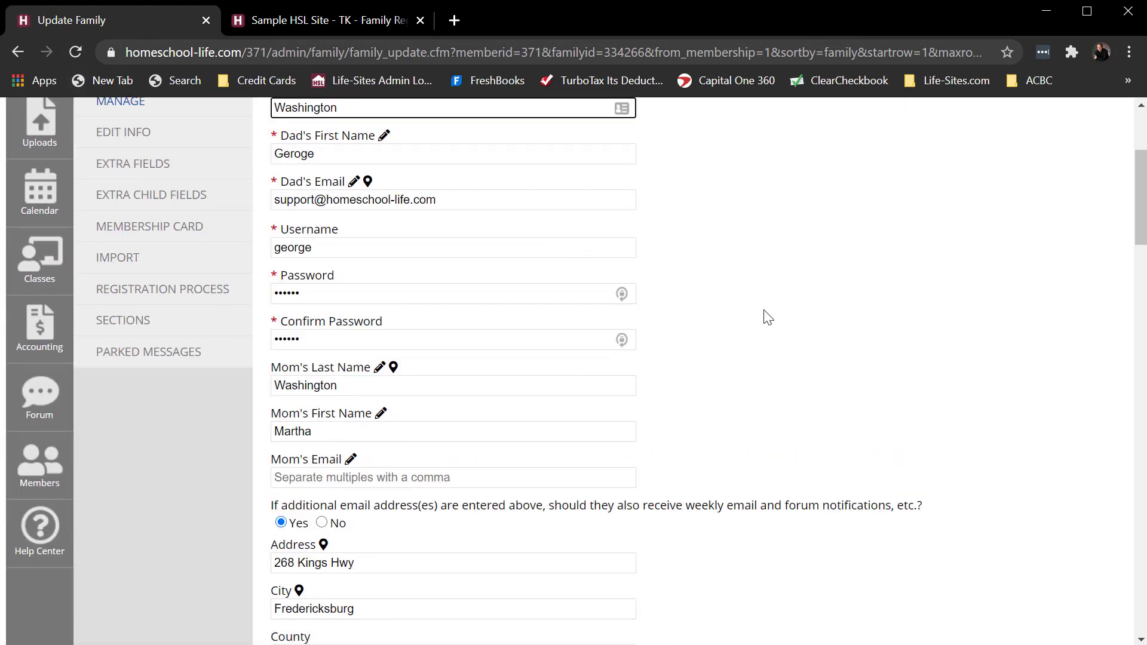
pyautogui.scroll(2, 764, 316)
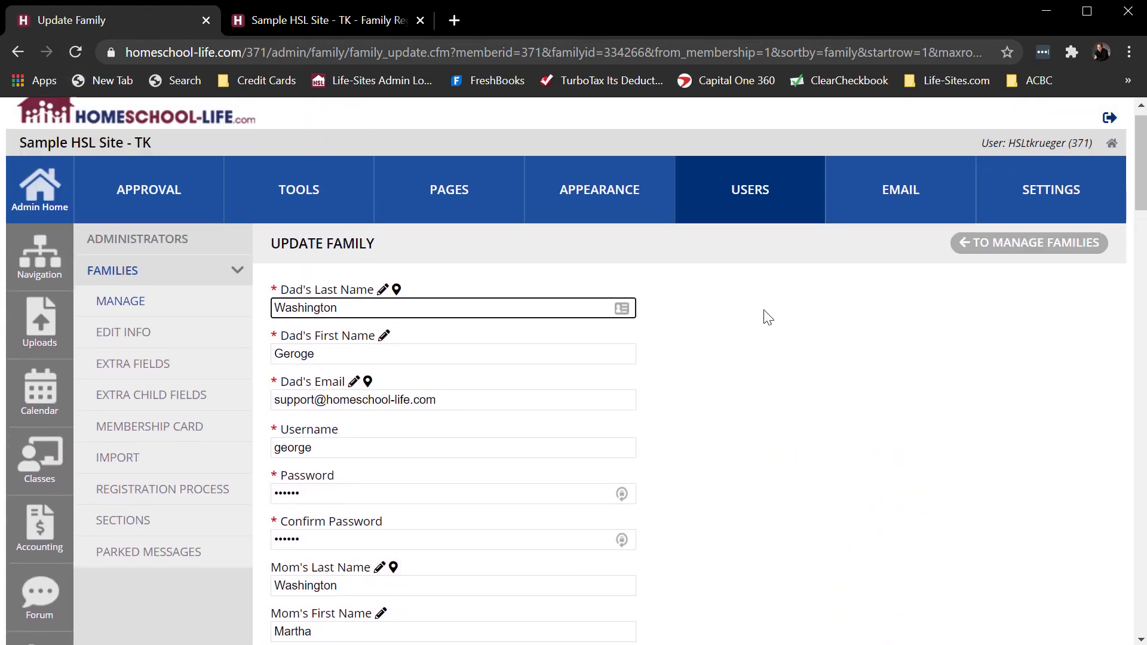
pyautogui.scroll(-3, 763, 314)
pyautogui.scroll(3, 763, 315)
# - Reopen the public Family Registration Form from the site's home page and check the labels of the parent fields
pyautogui.click(378, 20)
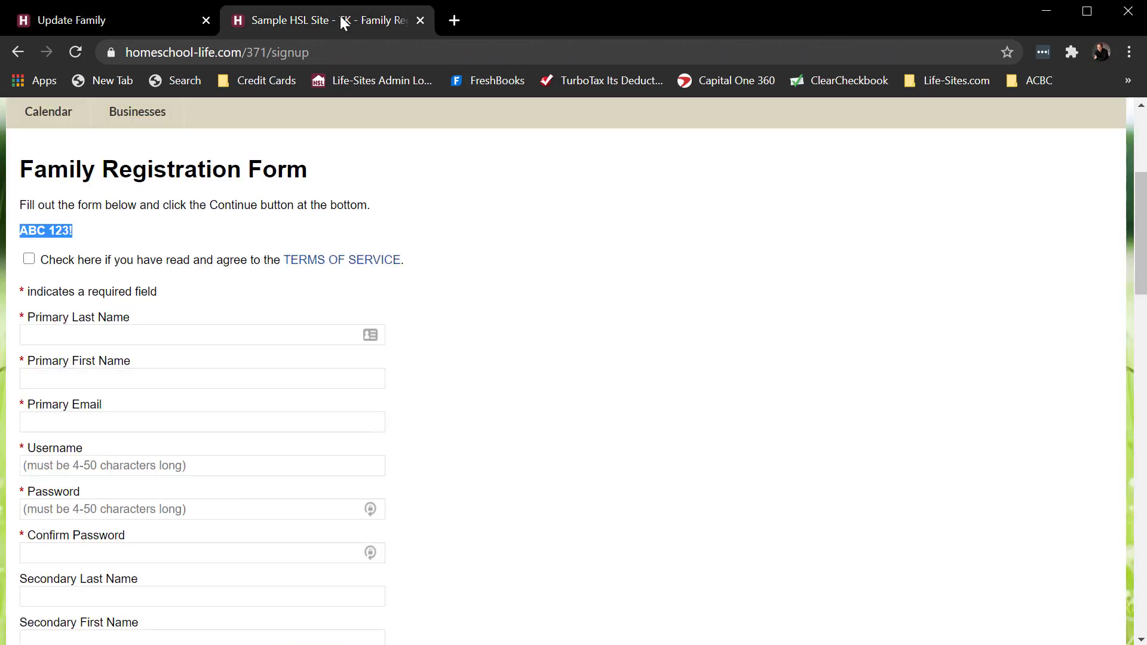
pyautogui.click(19, 52)
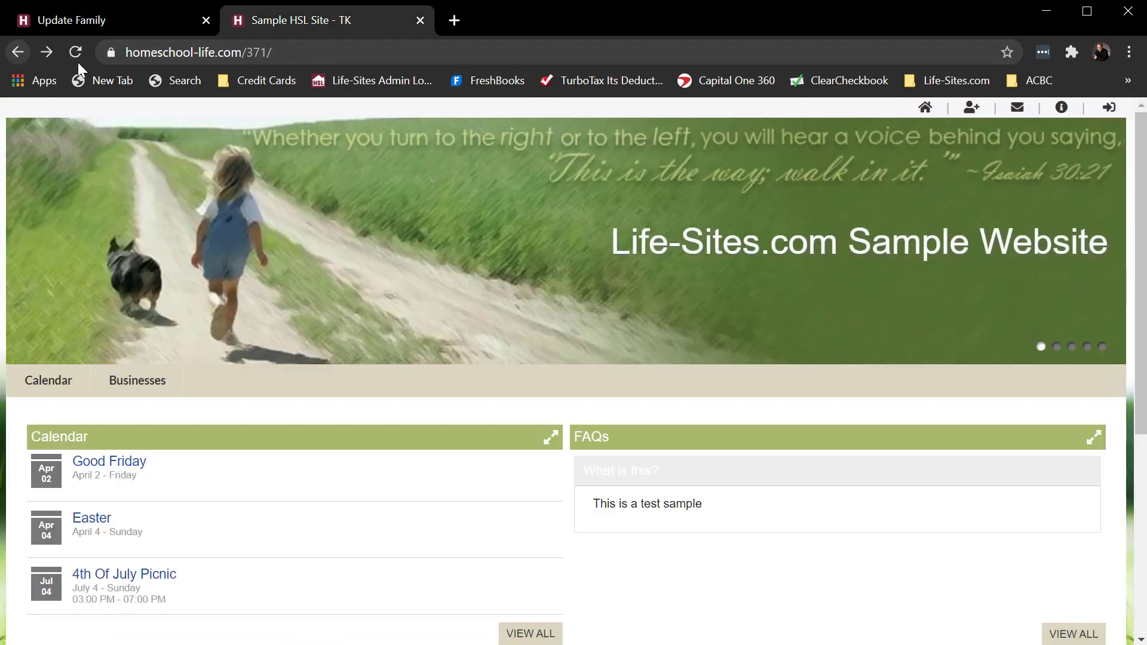
pyautogui.click(972, 108)
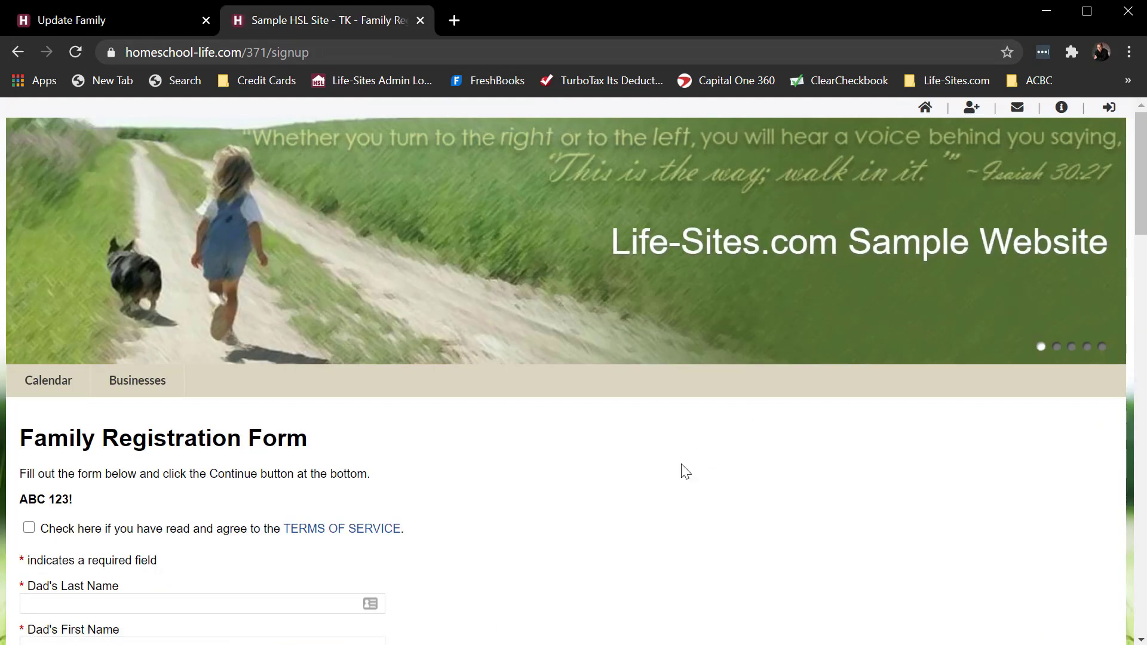
pyautogui.scroll(-5, 681, 468)
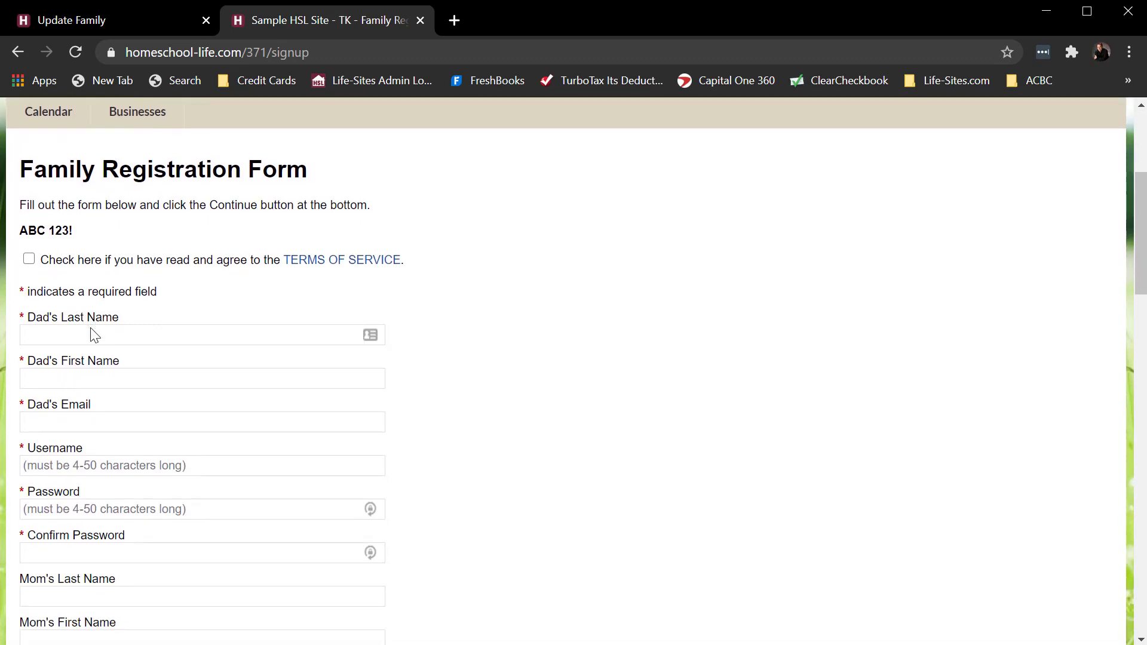
pyautogui.scroll(-3, 257, 463)
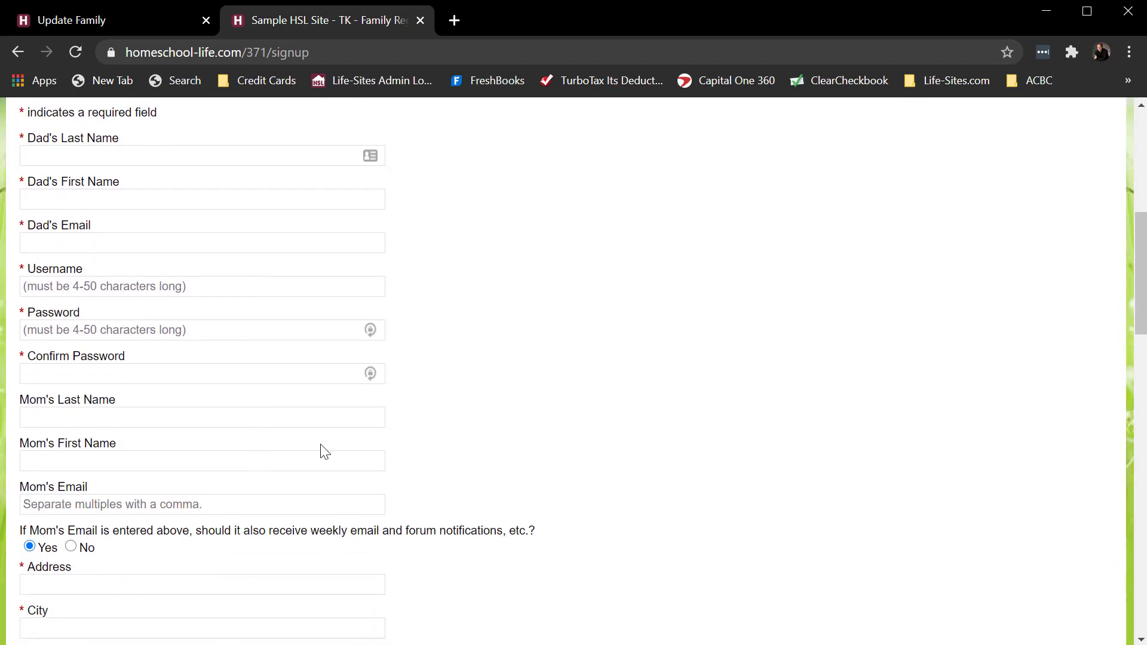
pyautogui.scroll(2, 511, 403)
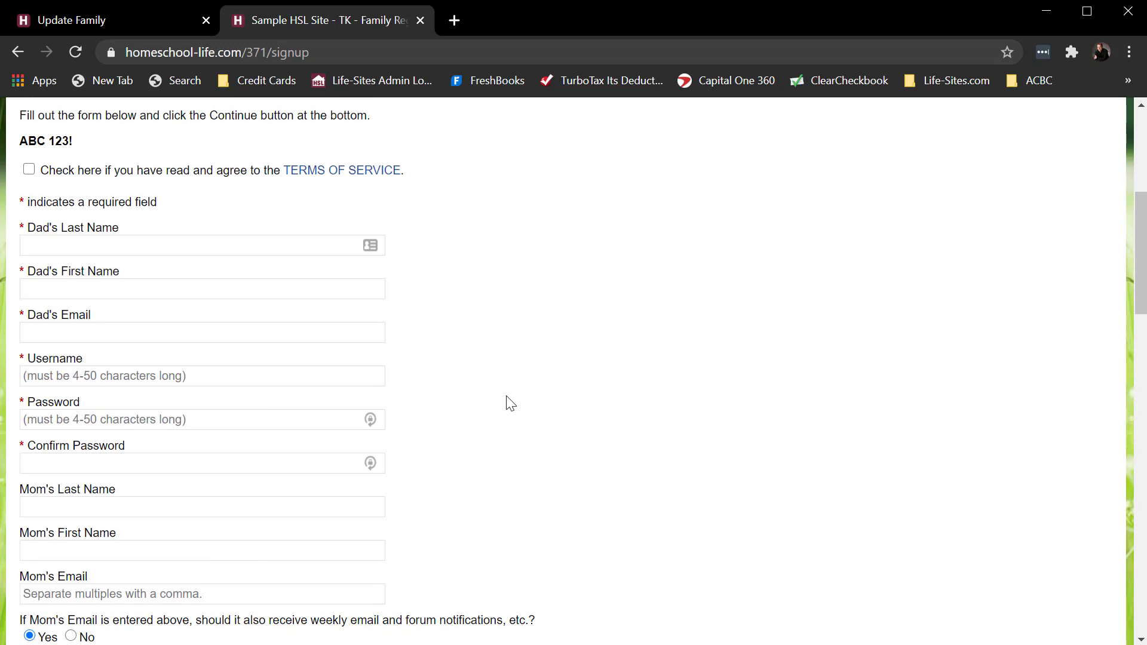
# - Fill in the Dad's Last Name, Dad's First Name and Dad's Email fields of the registration form
pyautogui.click(76, 244)
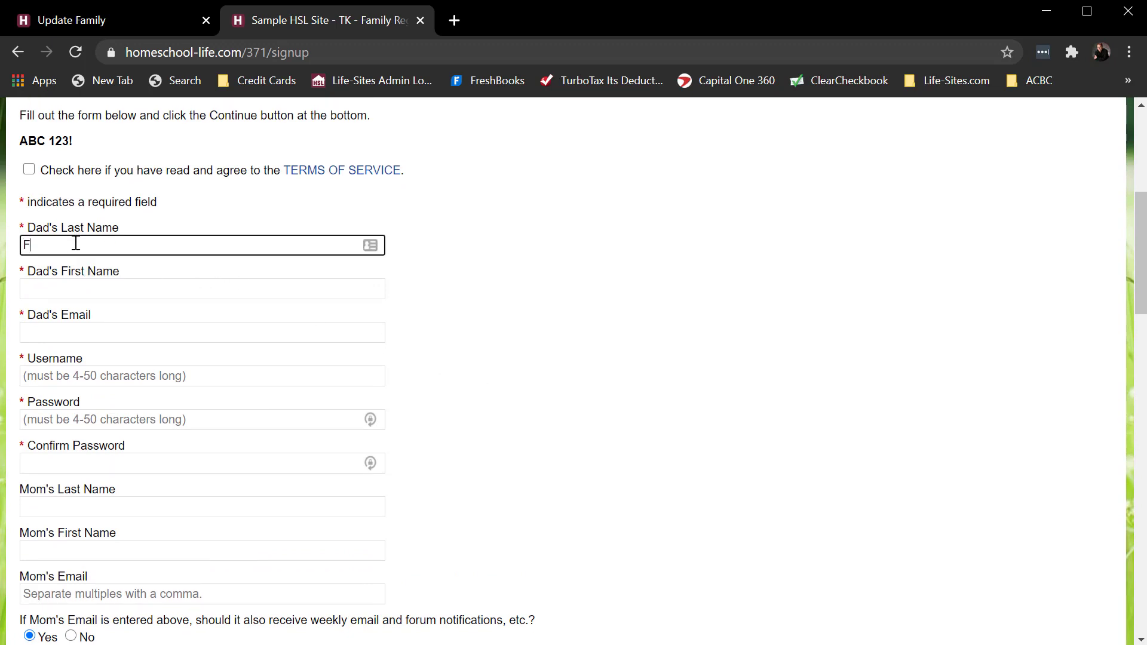
pyautogui.press('Tab')
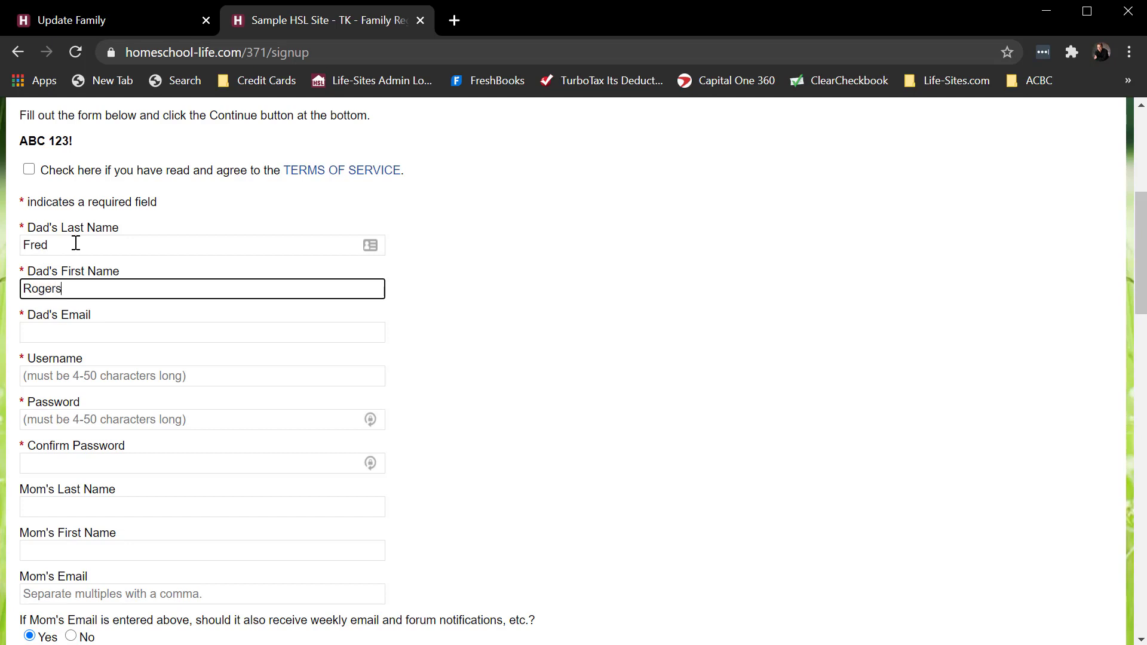
pyautogui.press('Tab')
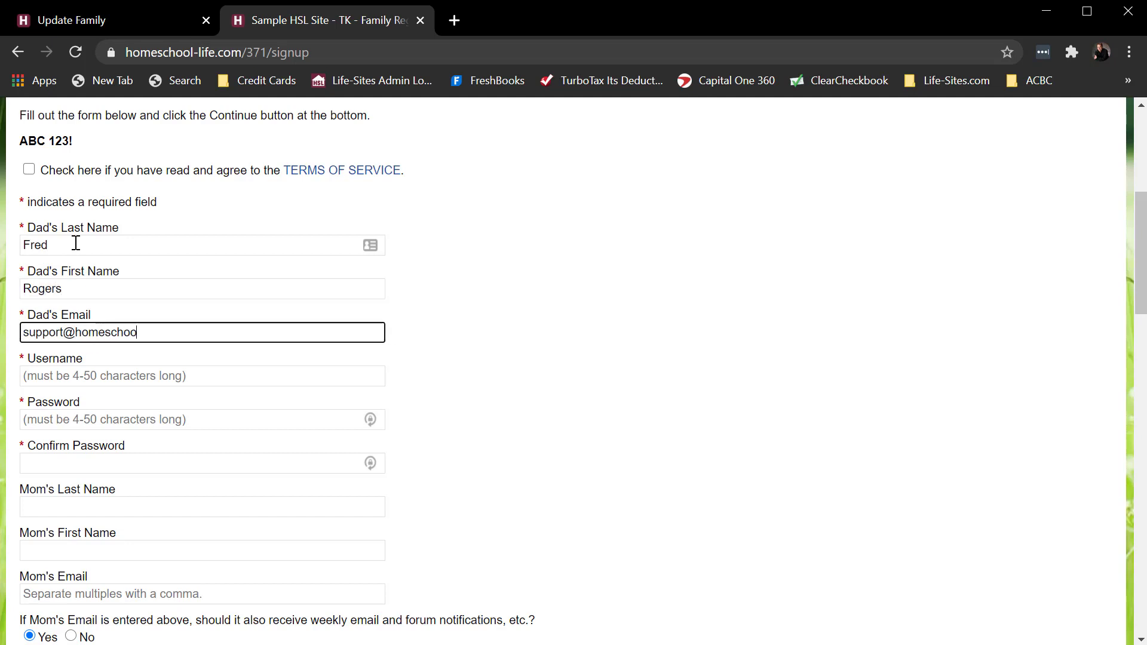
pyautogui.press('Tab')
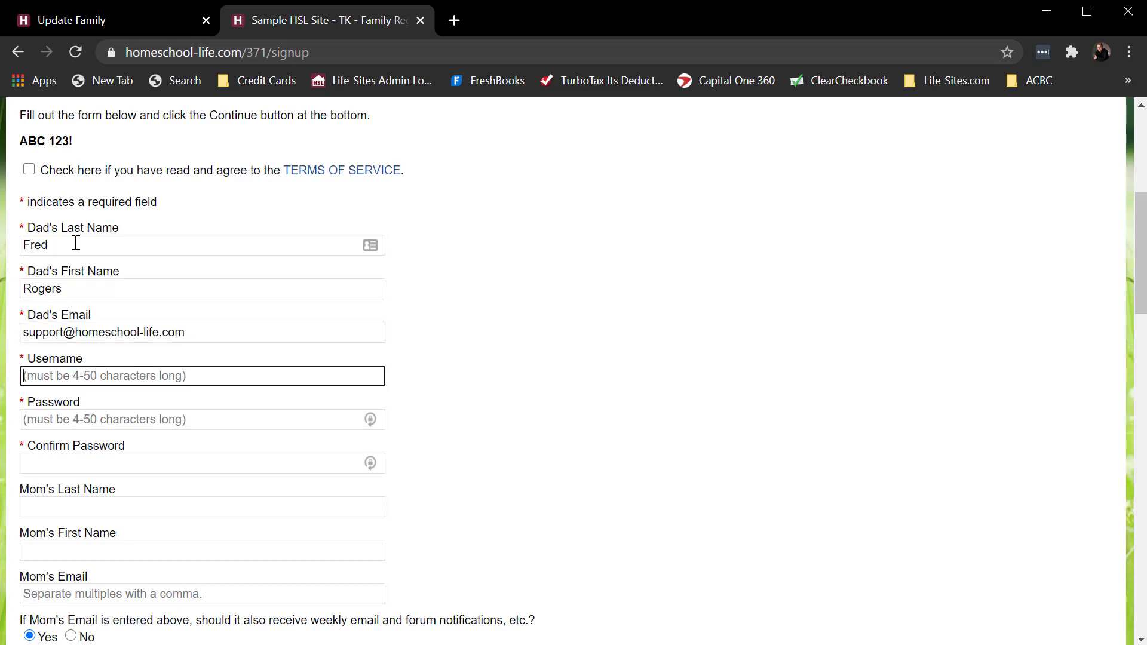
# - Enter a test username and copy it into the Password and Confirm Password fields
pyautogui.write('test1234')
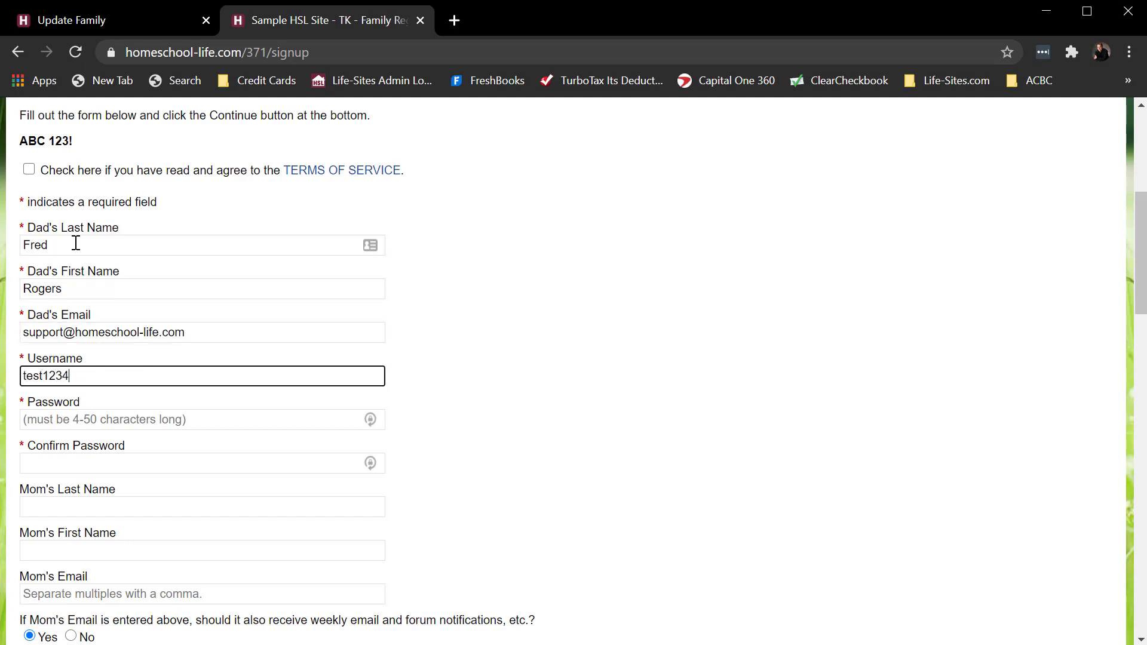
pyautogui.write('5')
pyautogui.doubleClick(52, 374)
pyautogui.hotkey('ctrl', 'c')
pyautogui.click(71, 417)
pyautogui.hotkey('ctrl', 'v')
pyautogui.click(76, 463)
pyautogui.hotkey('ctrl', 'v')
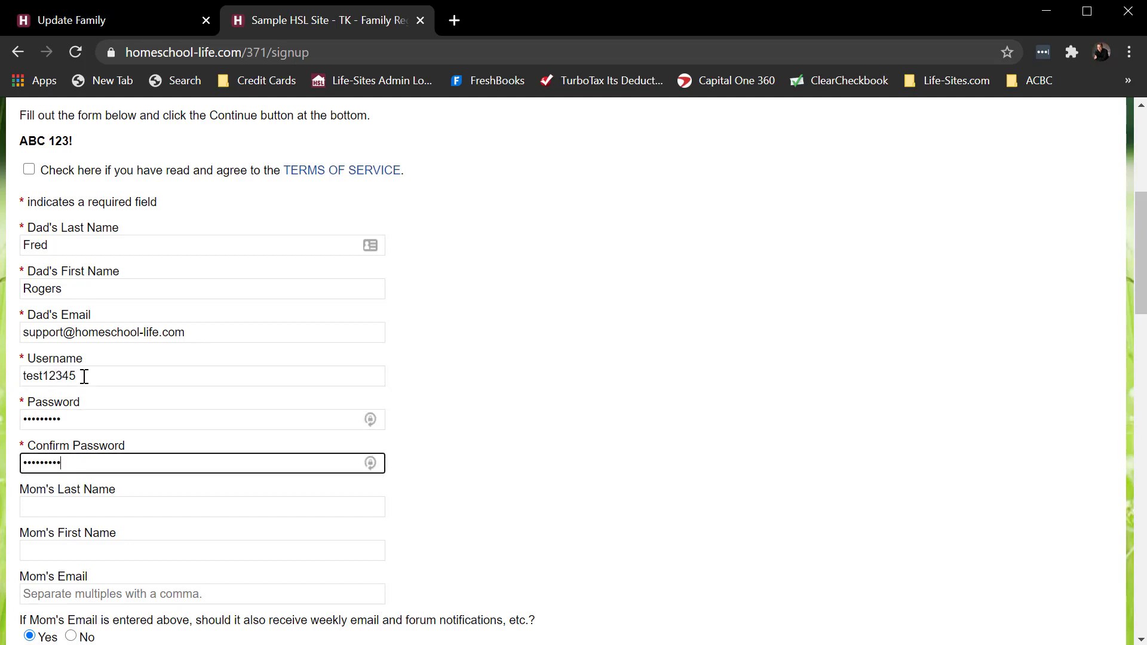
pyautogui.moveTo(84, 376); pyautogui.dragTo(7, 375)
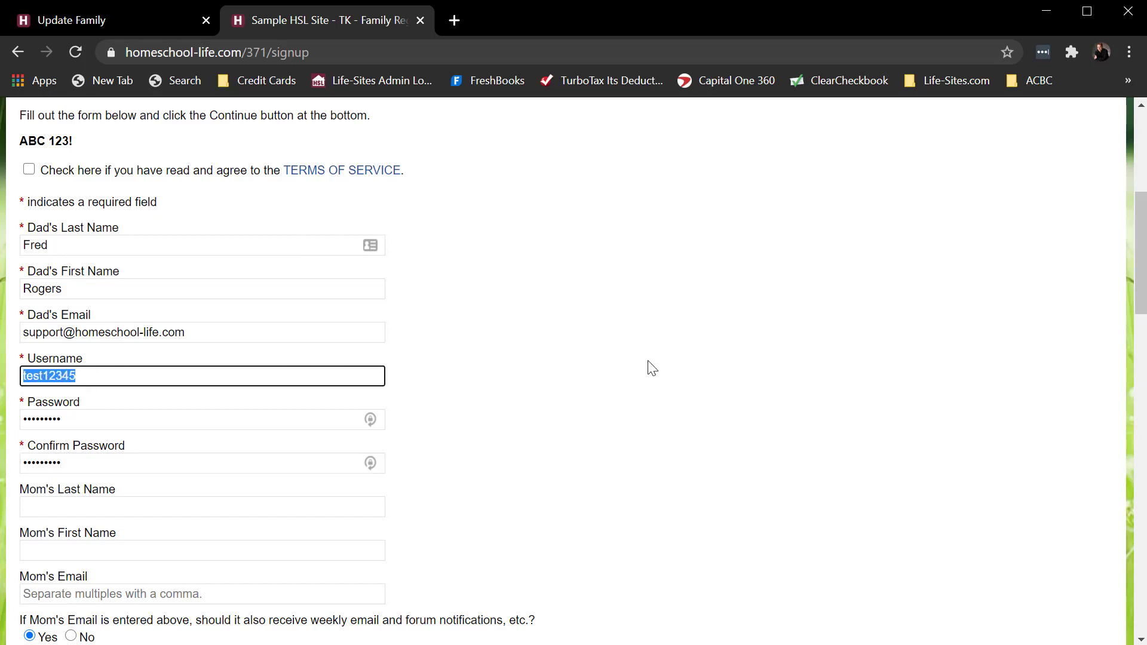
# - Accept the Terms of Service on the registration form and place the cursor in the Address field
pyautogui.click(29, 169)
pyautogui.scroll(-1, 798, 277)
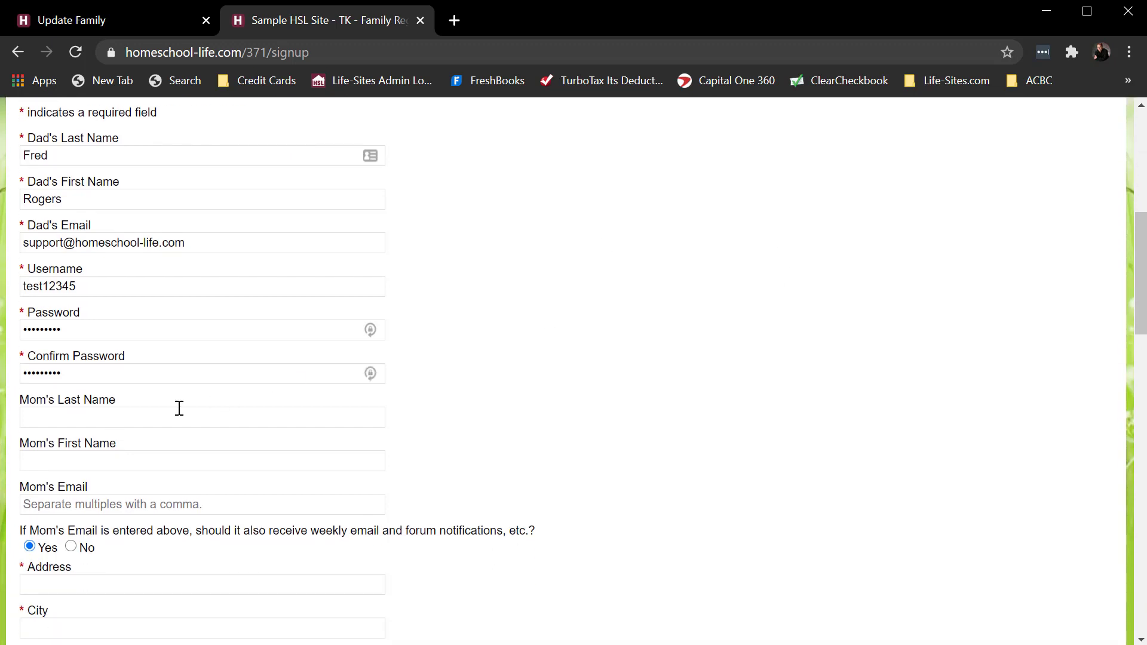
pyautogui.scroll(-3, 179, 405)
pyautogui.click(71, 405)
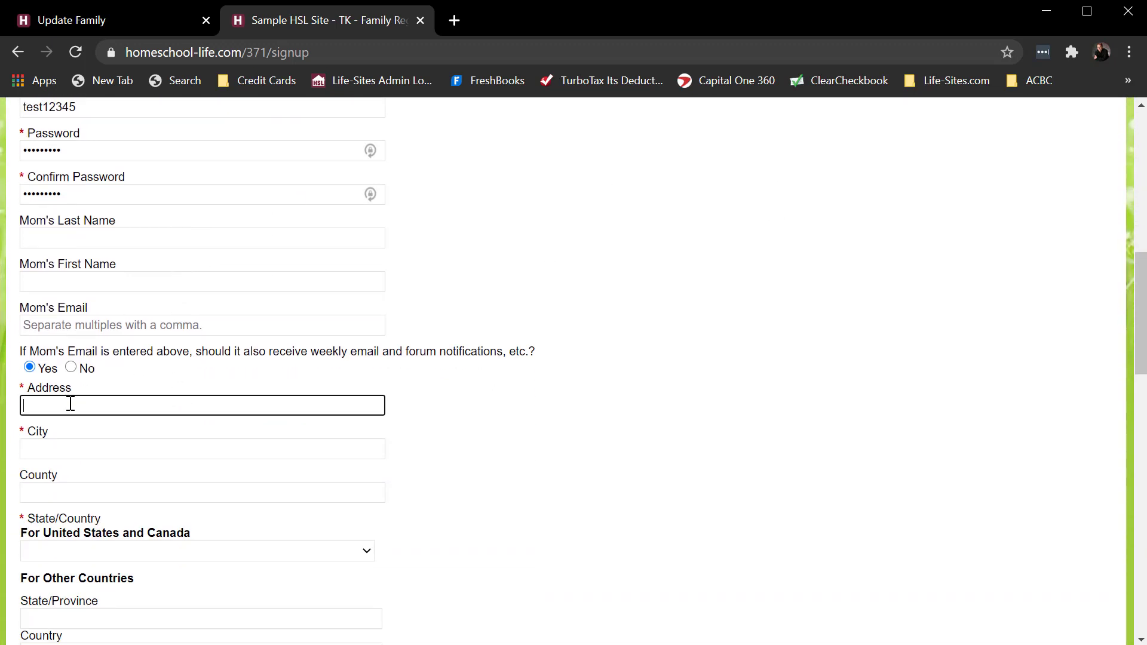
# - Go back to the Update Family form and examine which of the address, phone and children fields have editable labels
pyautogui.click(136, 21)
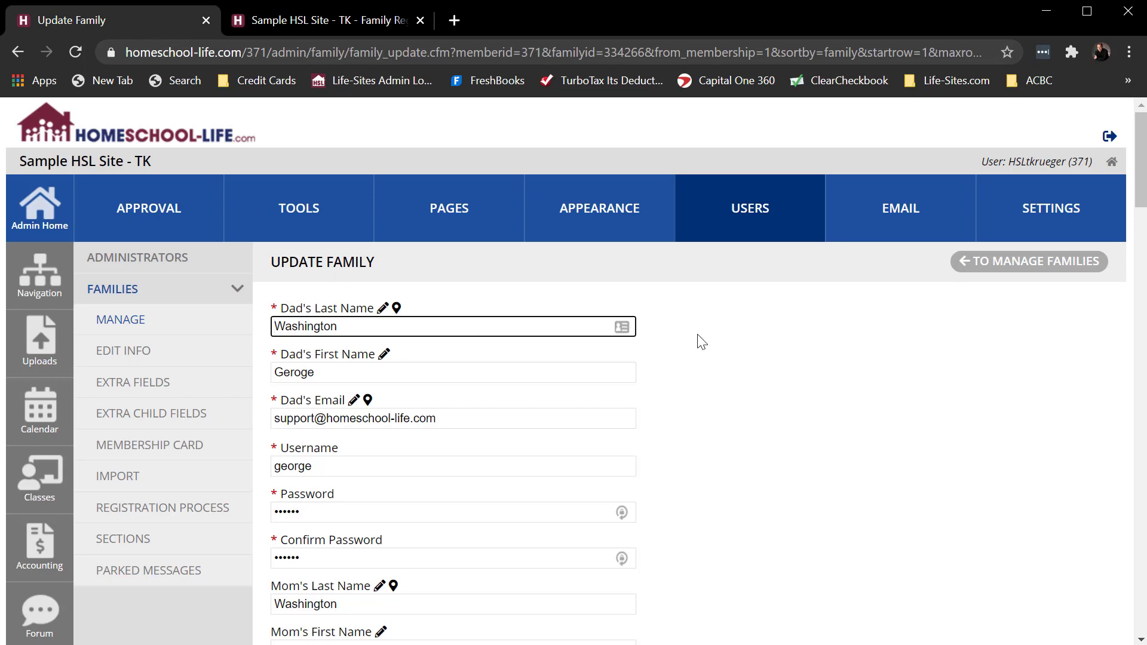
pyautogui.scroll(-8, 702, 342)
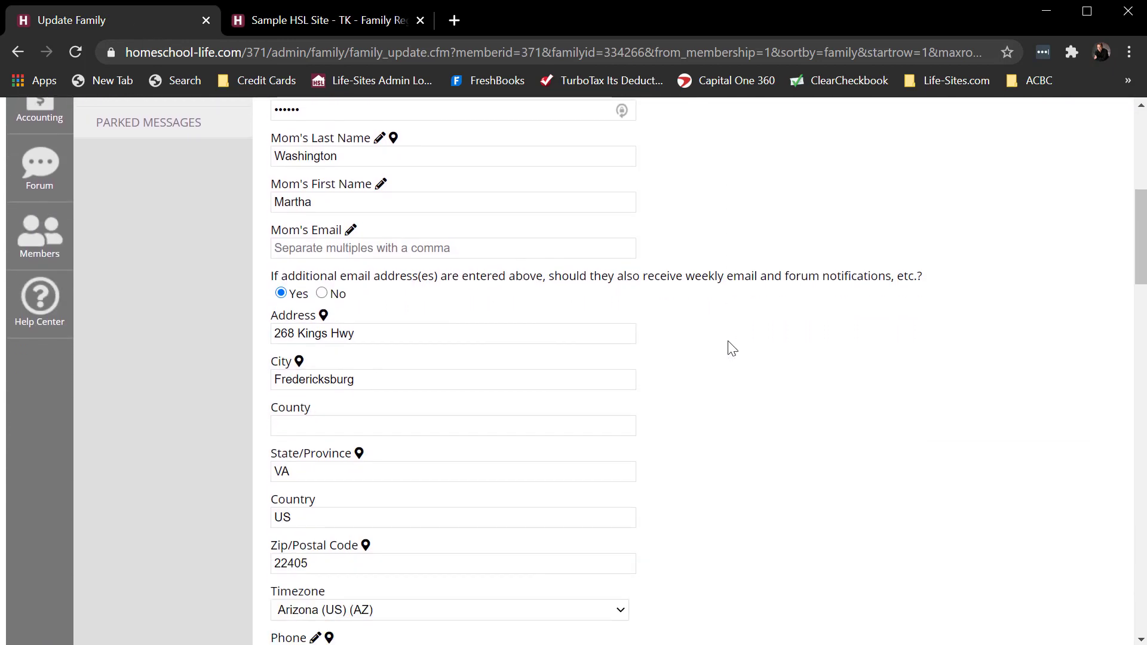
pyautogui.scroll(-2, 621, 366)
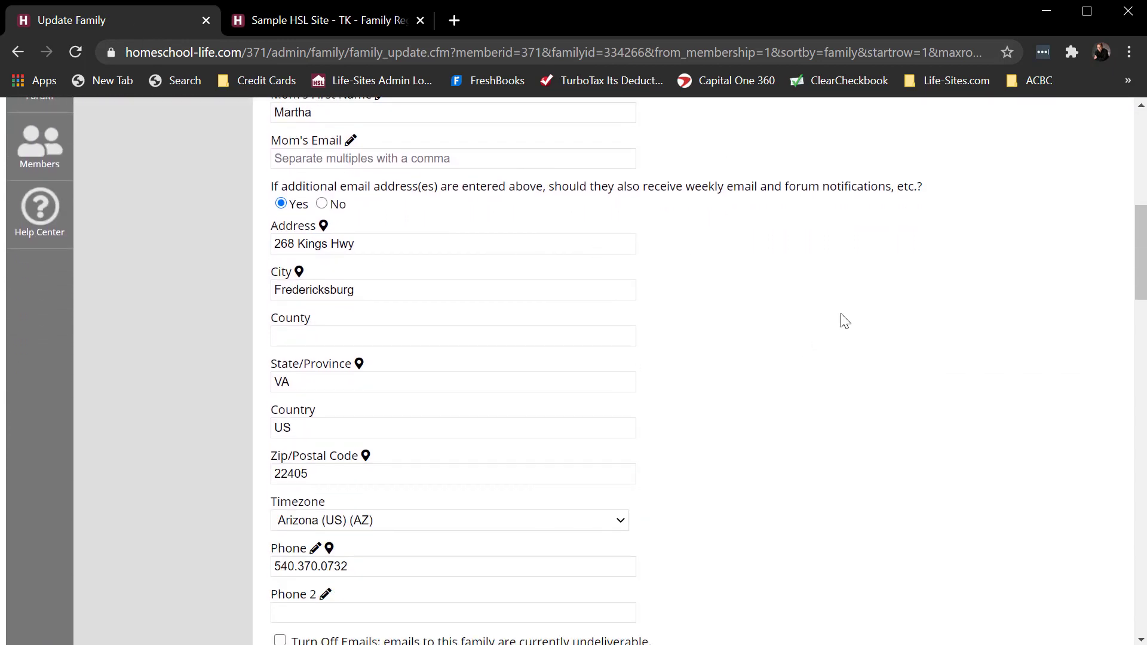
pyautogui.scroll(-2, 936, 332)
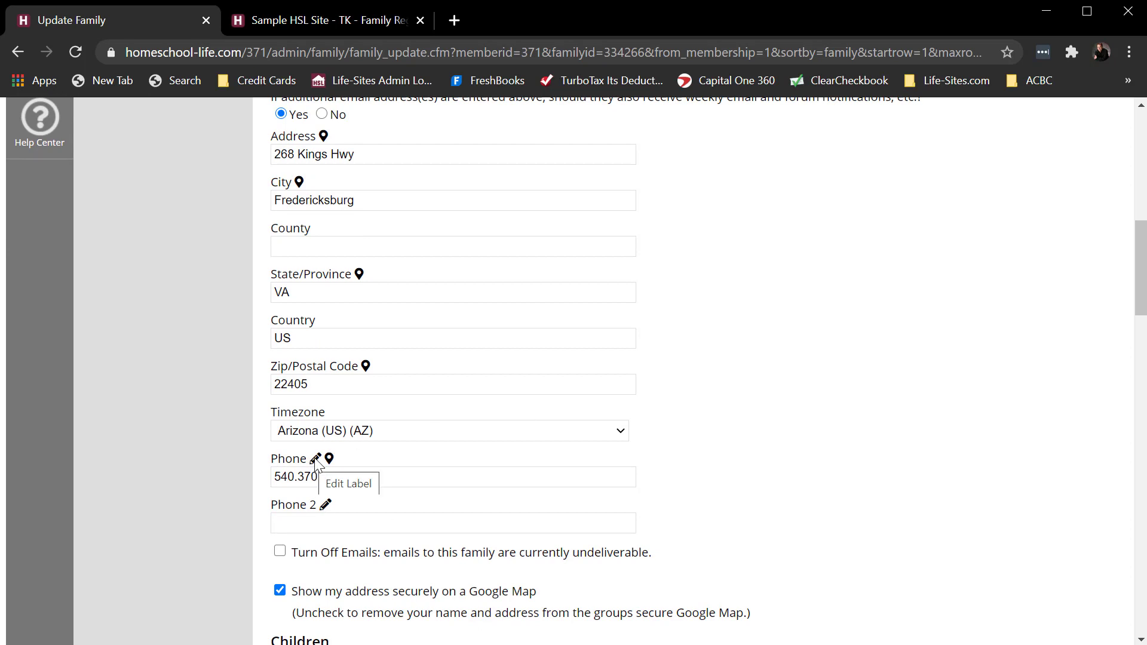
pyautogui.scroll(-1, 821, 415)
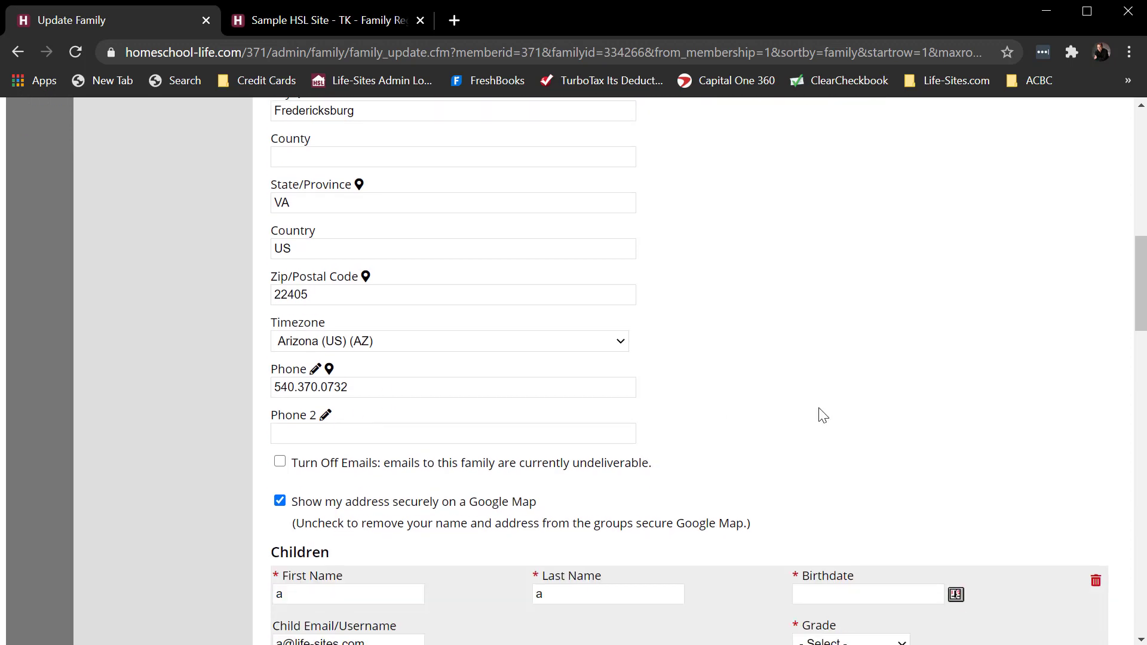
pyautogui.scroll(-3, 823, 415)
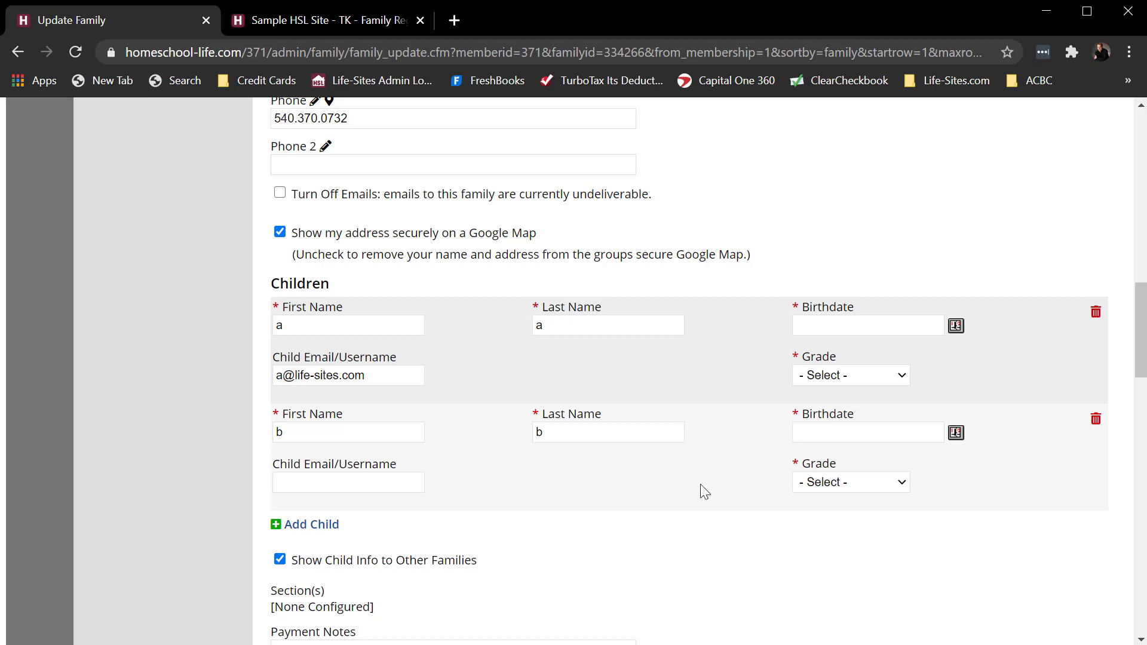
pyautogui.scroll(15, 553, 151)
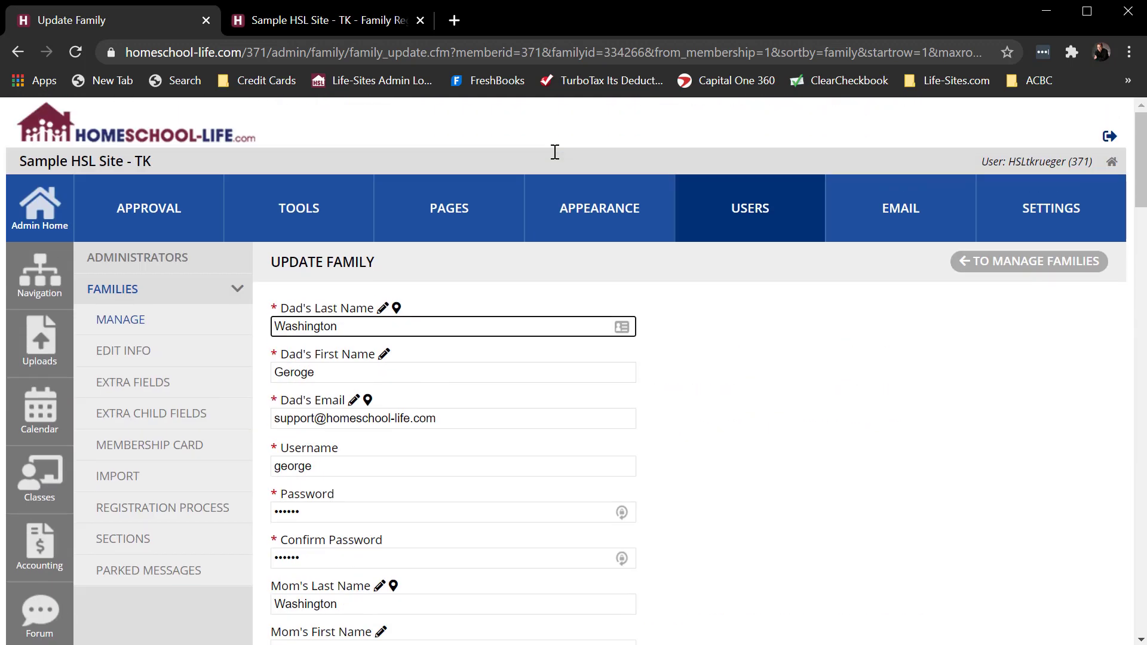
# - Open the Family Registration Process settings and compare the Additional Non-Required Fields with the Children section of the public registration form
pyautogui.click(167, 508)
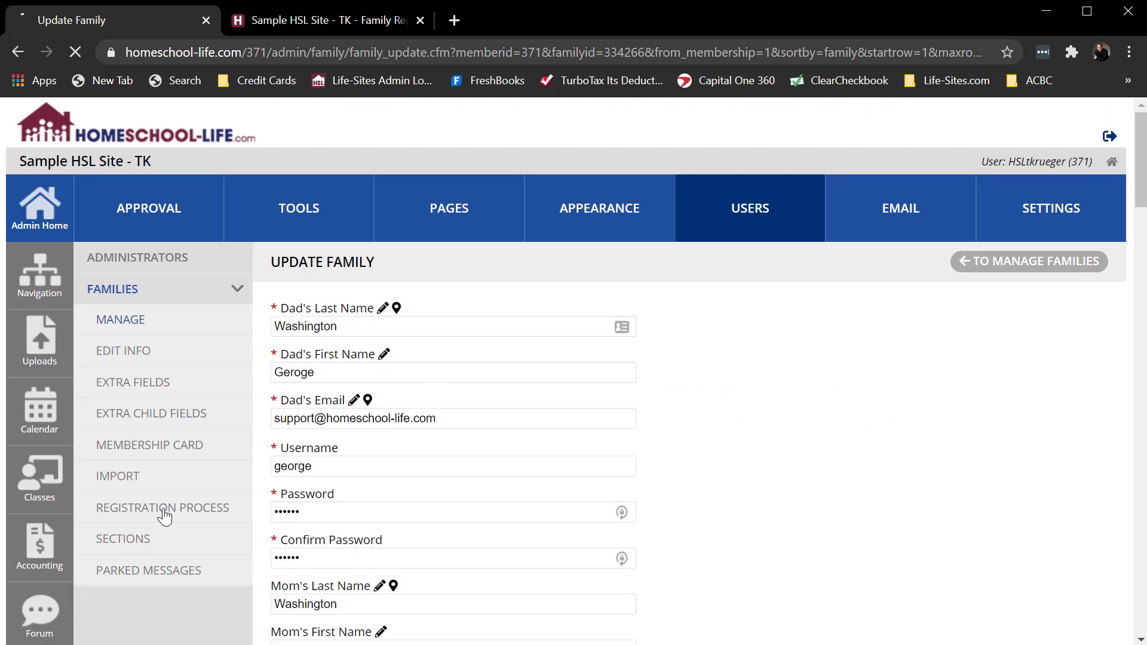
pyautogui.scroll(-15, 723, 449)
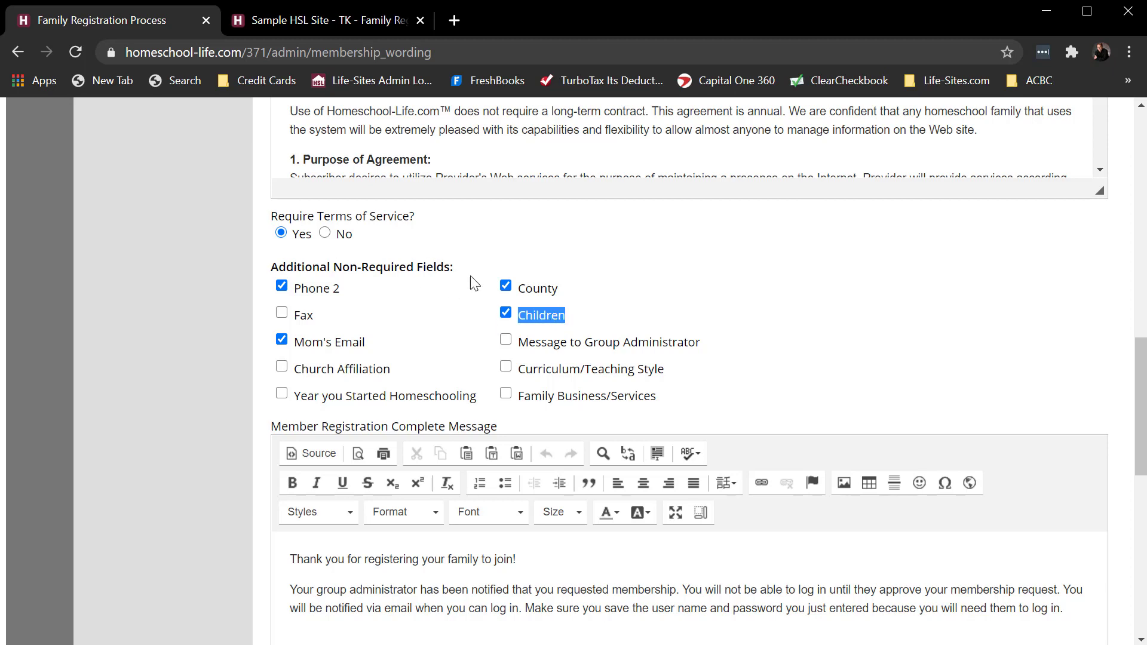
pyautogui.click(302, 30)
pyautogui.scroll(-10, 643, 337)
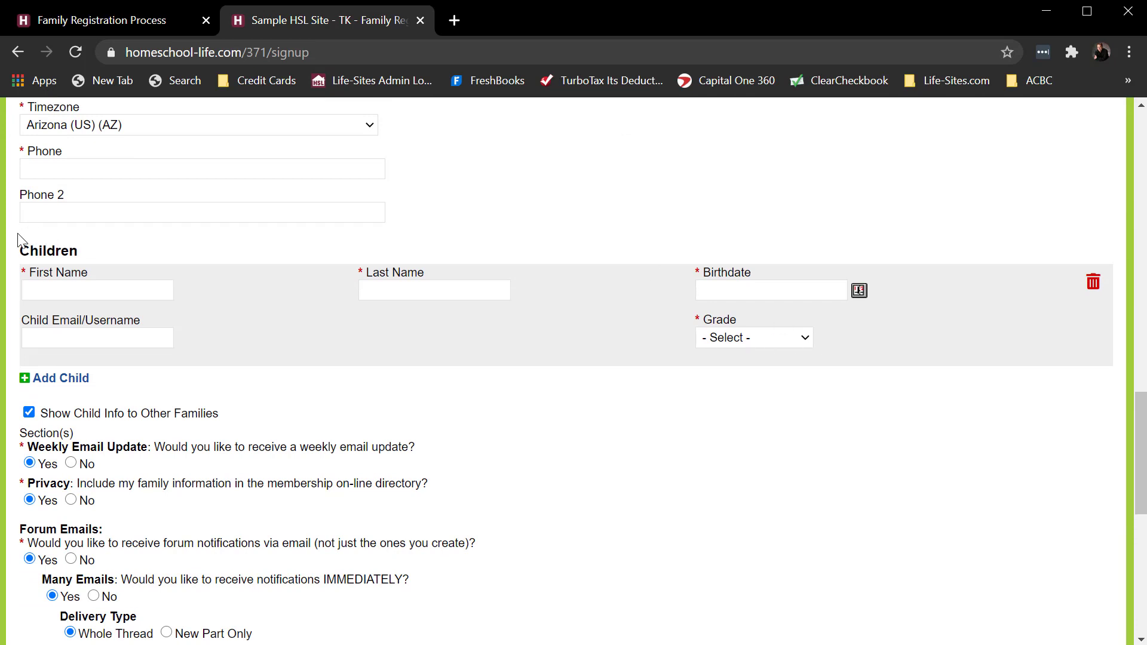
pyautogui.moveTo(18, 233); pyautogui.dragTo(42, 364)
pyautogui.click(282, 372)
pyautogui.click(148, 17)
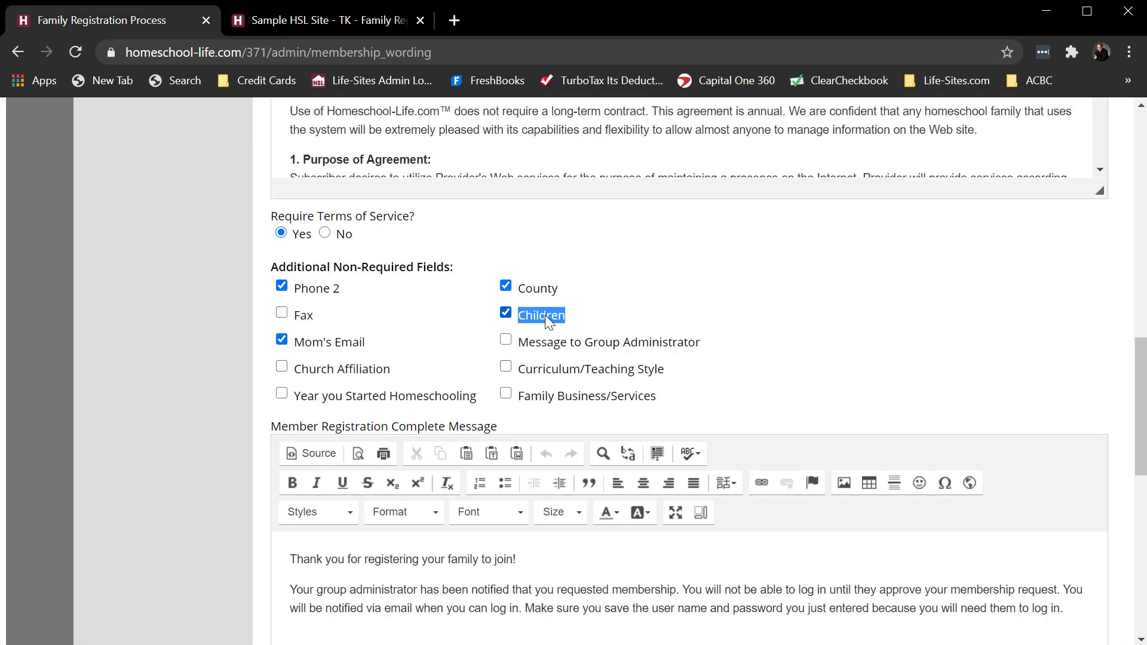
# - Enable Fax, Church Affiliation, Year you Started Homeschooling, Message to Group Administrator, Curriculum/Teaching Style and Family Business/Services as additional fields, and save the changes
pyautogui.click(281, 314)
pyautogui.click(281, 366)
pyautogui.click(281, 393)
pyautogui.click(507, 340)
pyautogui.click(505, 366)
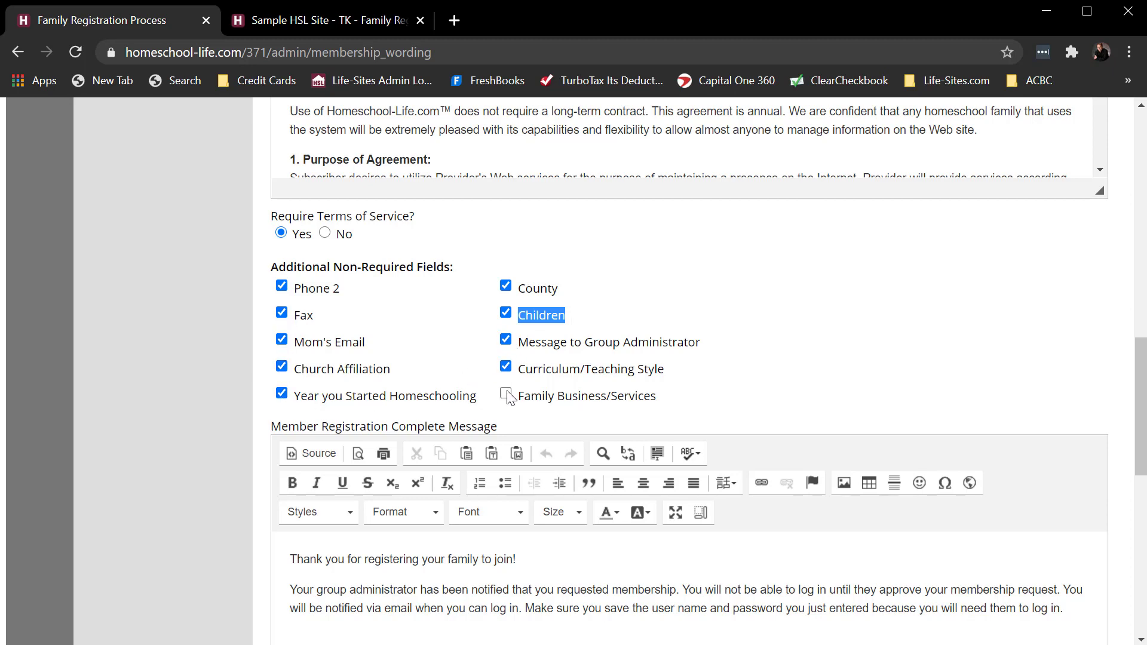
pyautogui.click(506, 394)
pyautogui.scroll(-10, 763, 333)
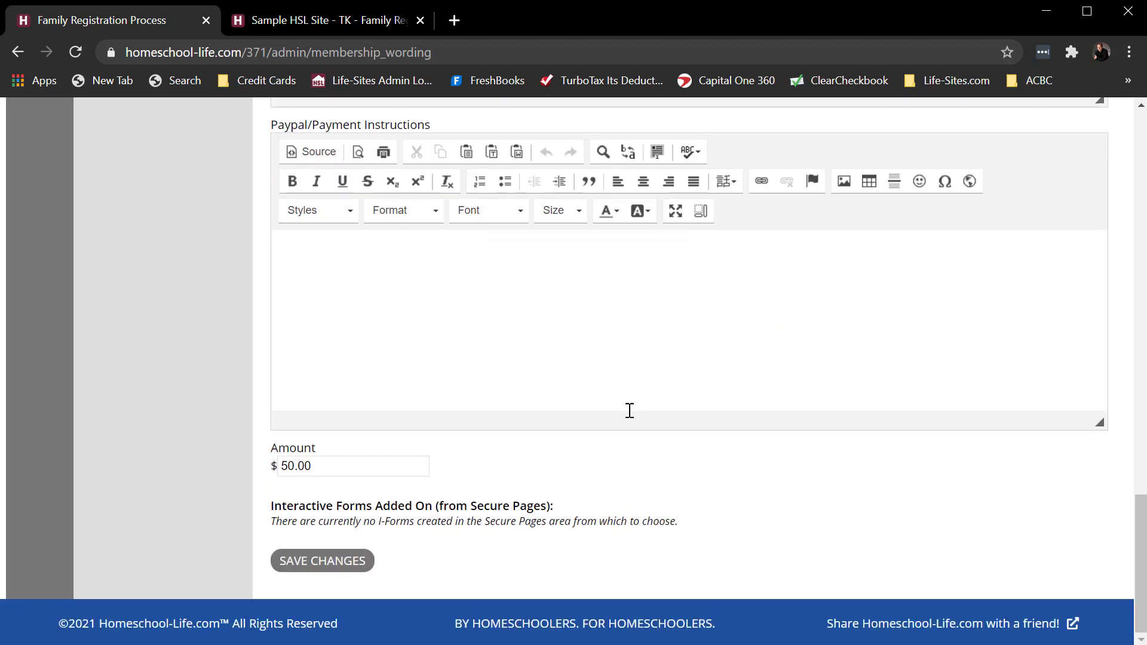
pyautogui.click(297, 565)
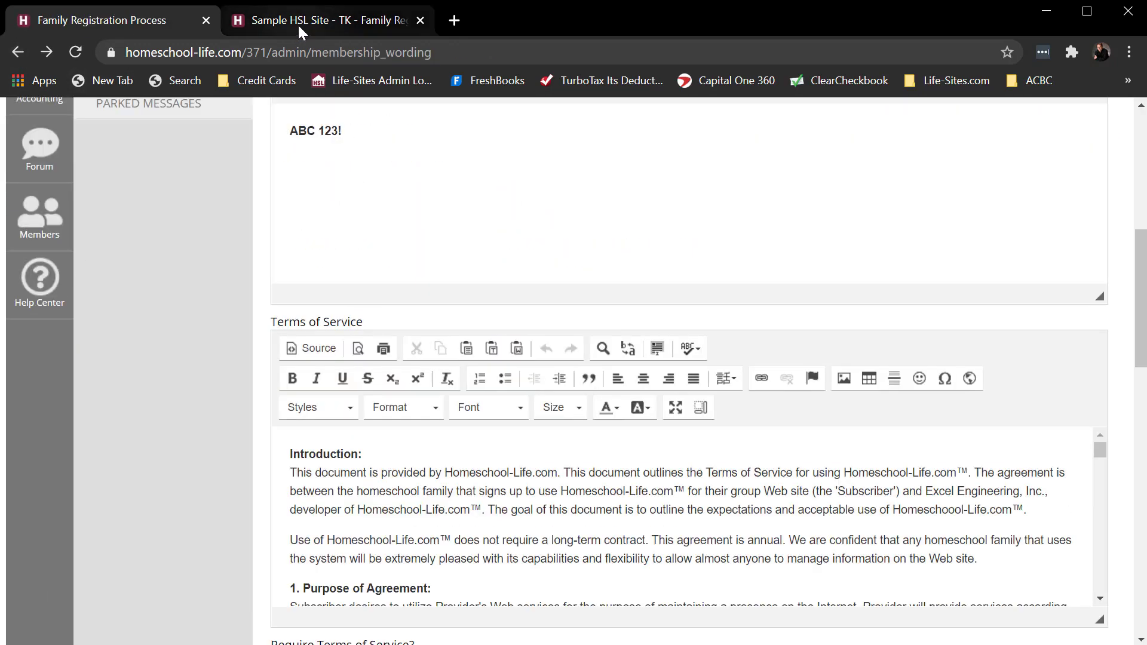
# - Reopen the public Family Registration Form and check it for the newly enabled optional fields
pyautogui.click(298, 22)
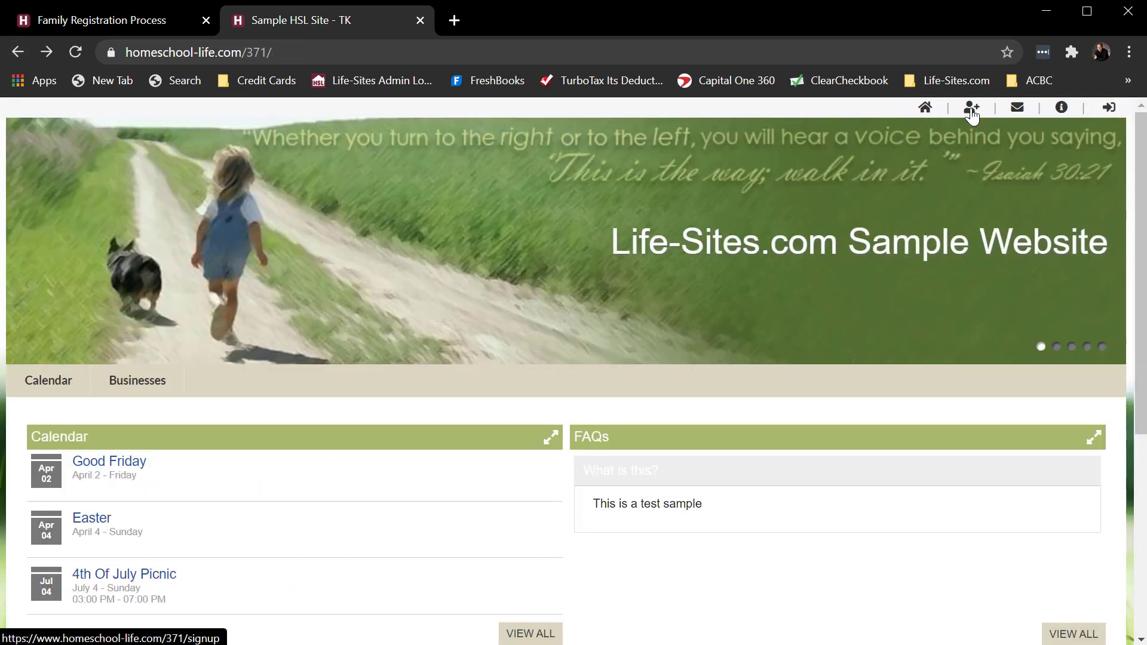
pyautogui.click(972, 108)
pyautogui.scroll(-12, 402, 377)
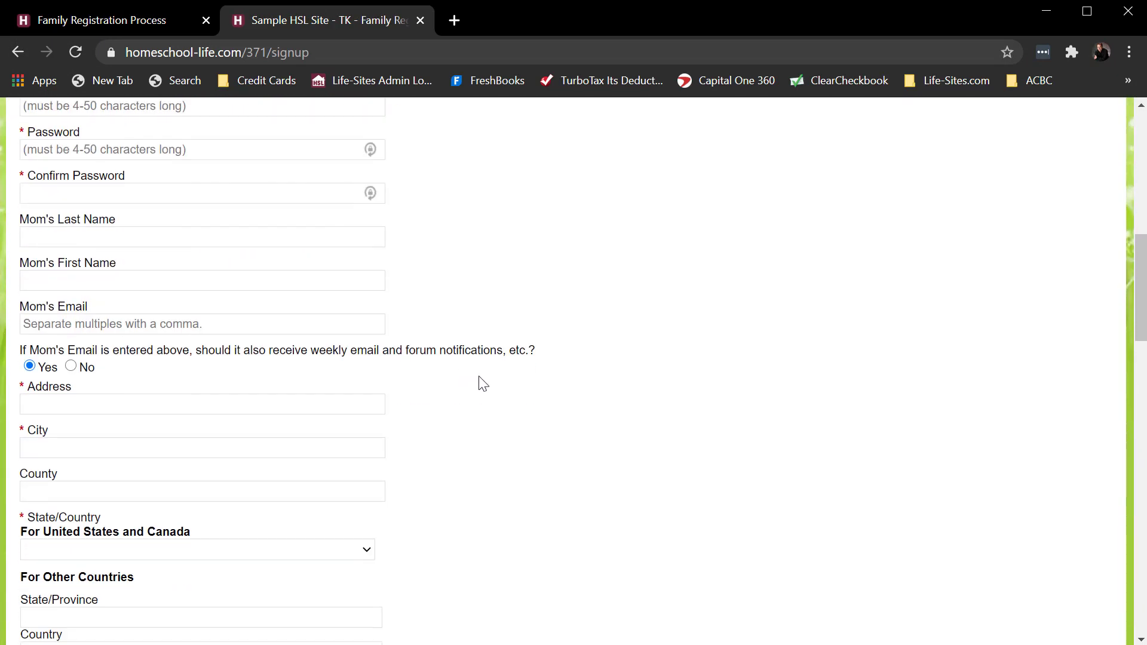
pyautogui.scroll(-8, 492, 376)
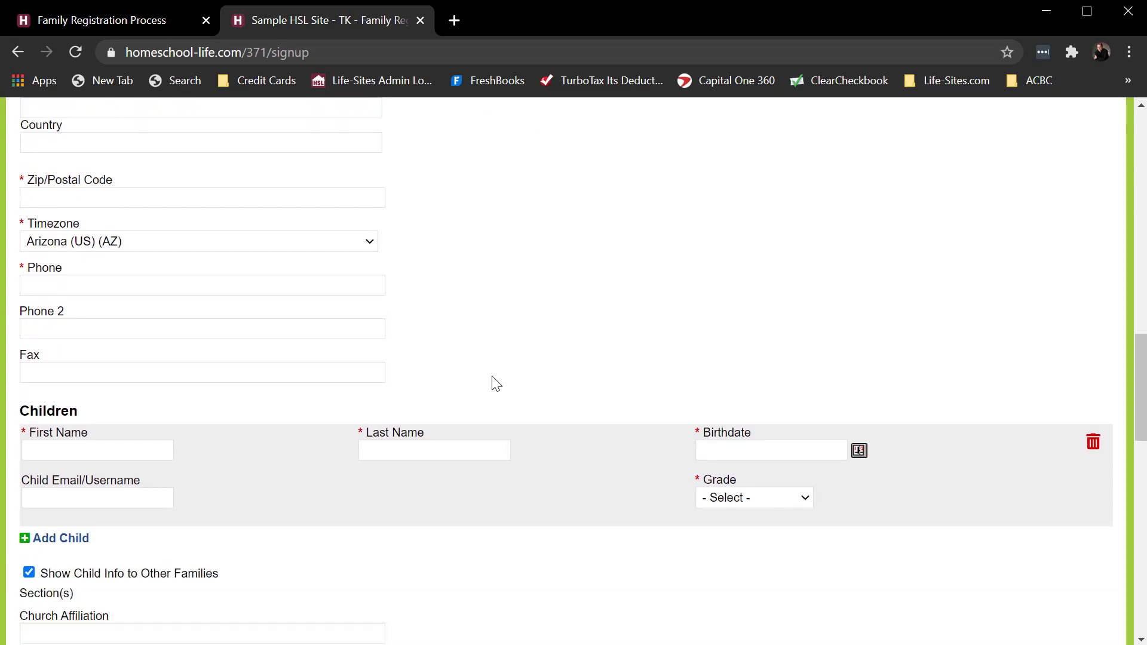
pyautogui.scroll(-3, 493, 376)
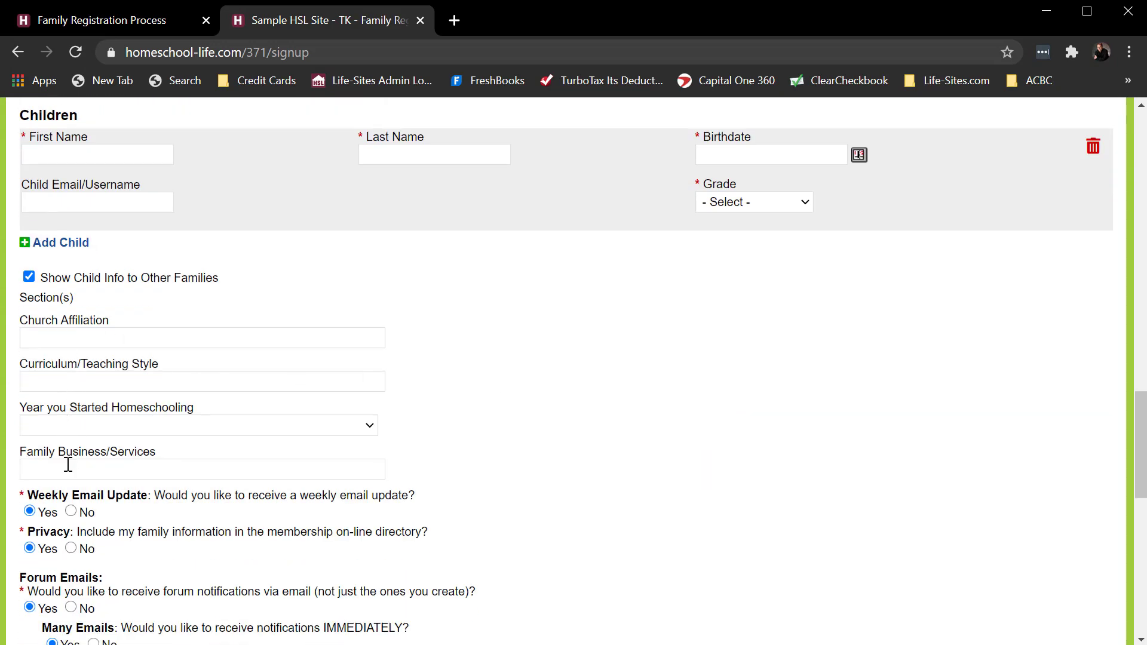
# - Compare the Additional Non-Required Fields in the registration settings with the phone and fax fields on the public form
pyautogui.click(107, 21)
pyautogui.scroll(-5, 708, 421)
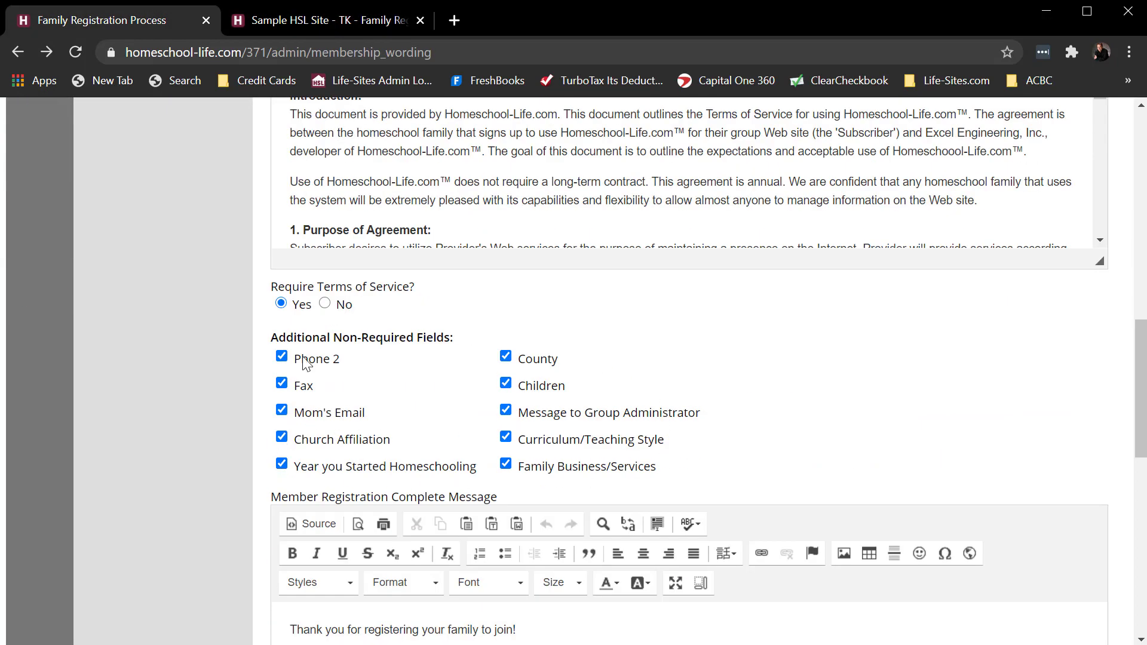
pyautogui.click(323, 23)
pyautogui.scroll(6, 530, 359)
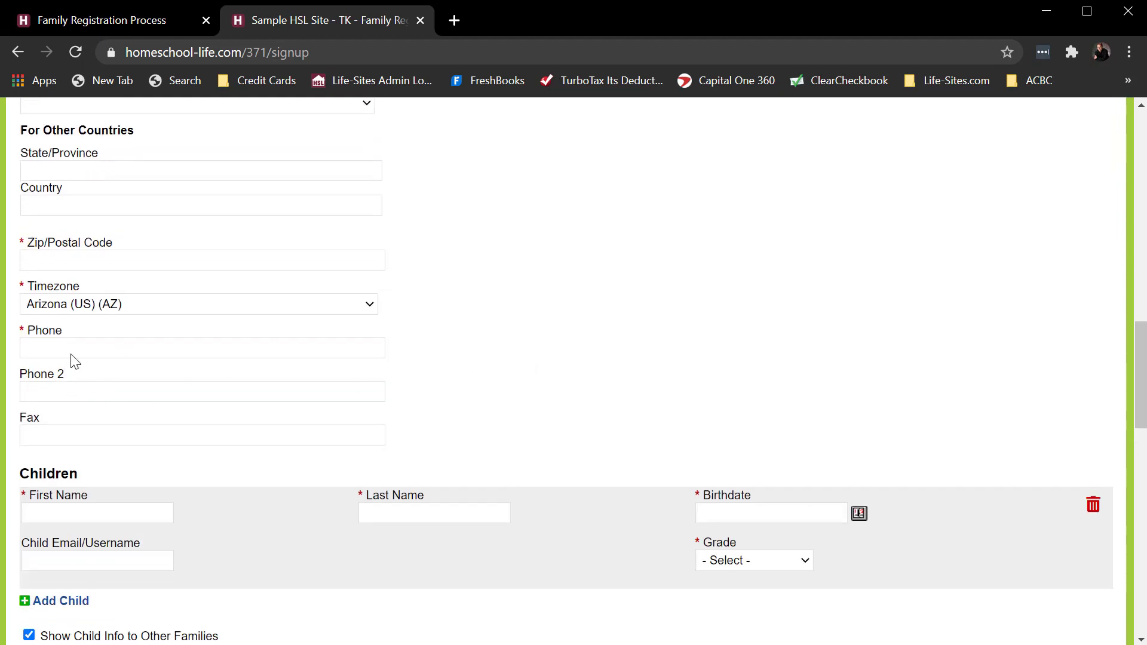
# - Examine the Member Registration Complete Message in the settings alongside the end of the public registration form
pyautogui.click(142, 24)
pyautogui.scroll(-5, 793, 351)
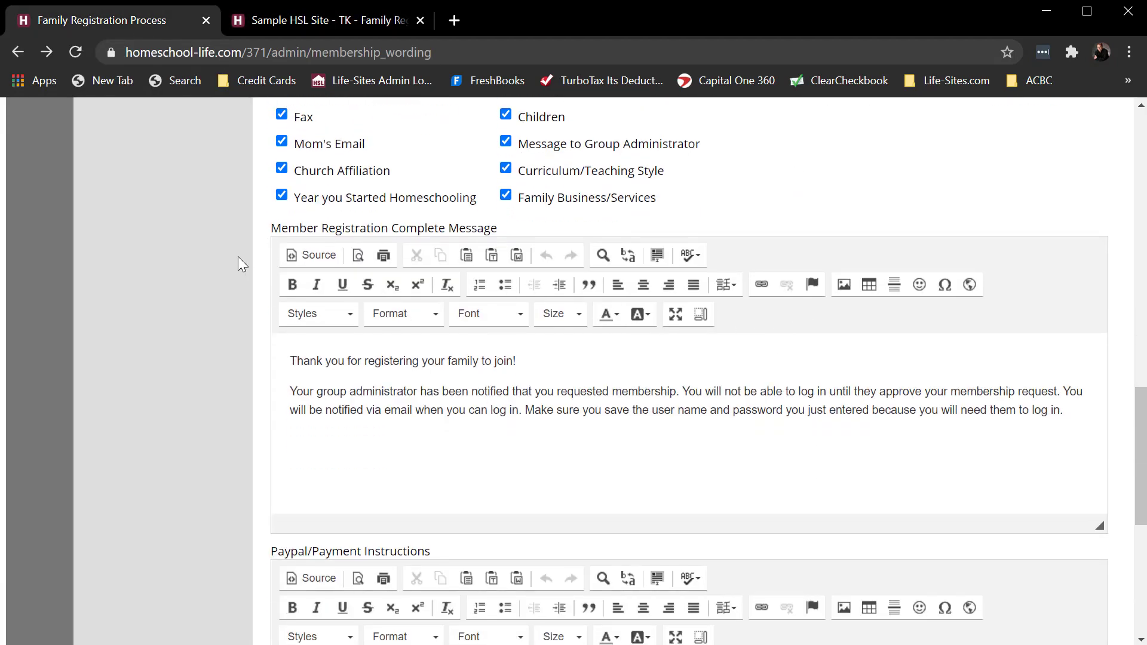
pyautogui.scroll(-2, 230, 265)
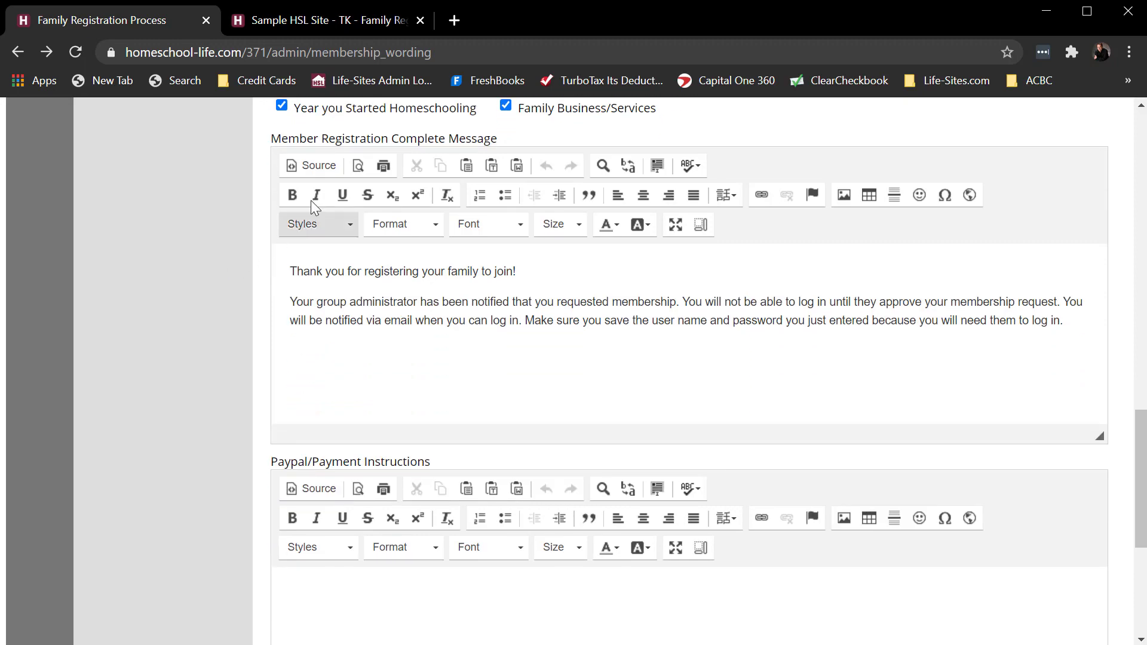
pyautogui.click(310, 27)
pyautogui.scroll(-15, 289, 342)
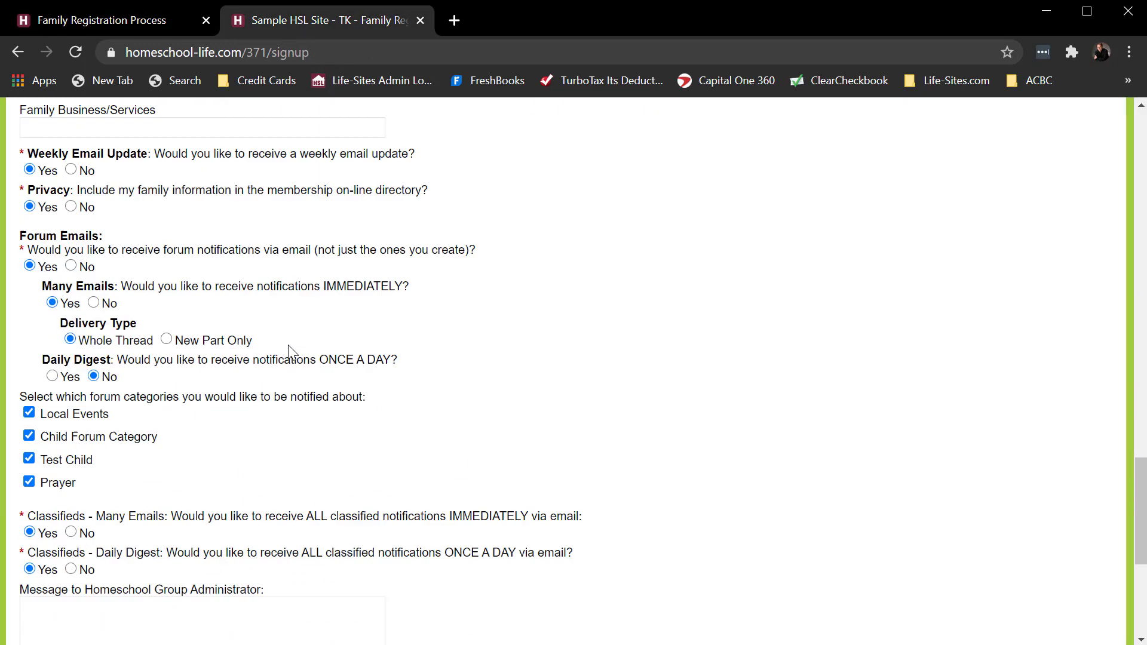
pyautogui.scroll(-3, 291, 353)
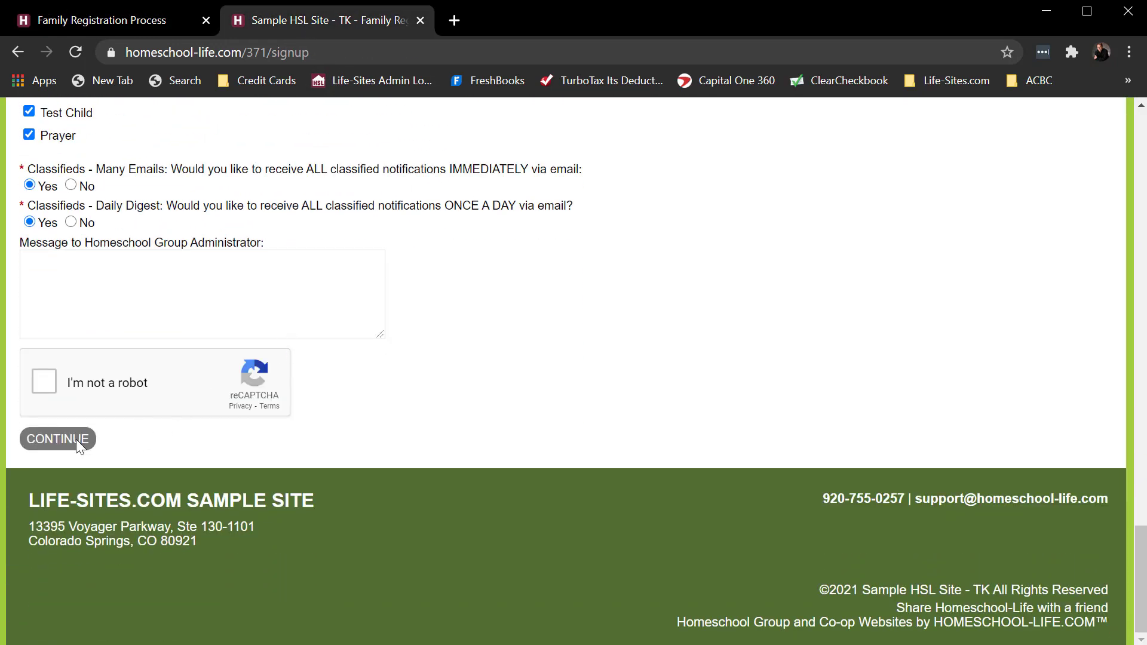
pyautogui.click(148, 19)
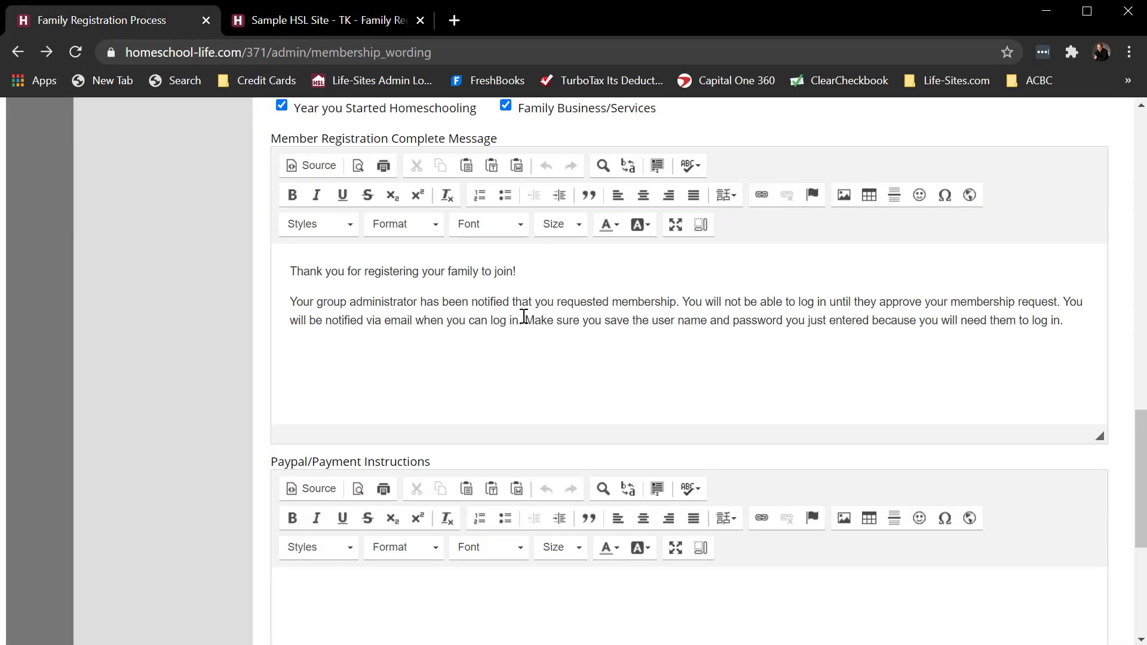
pyautogui.moveTo(1060, 321); pyautogui.dragTo(283, 276)
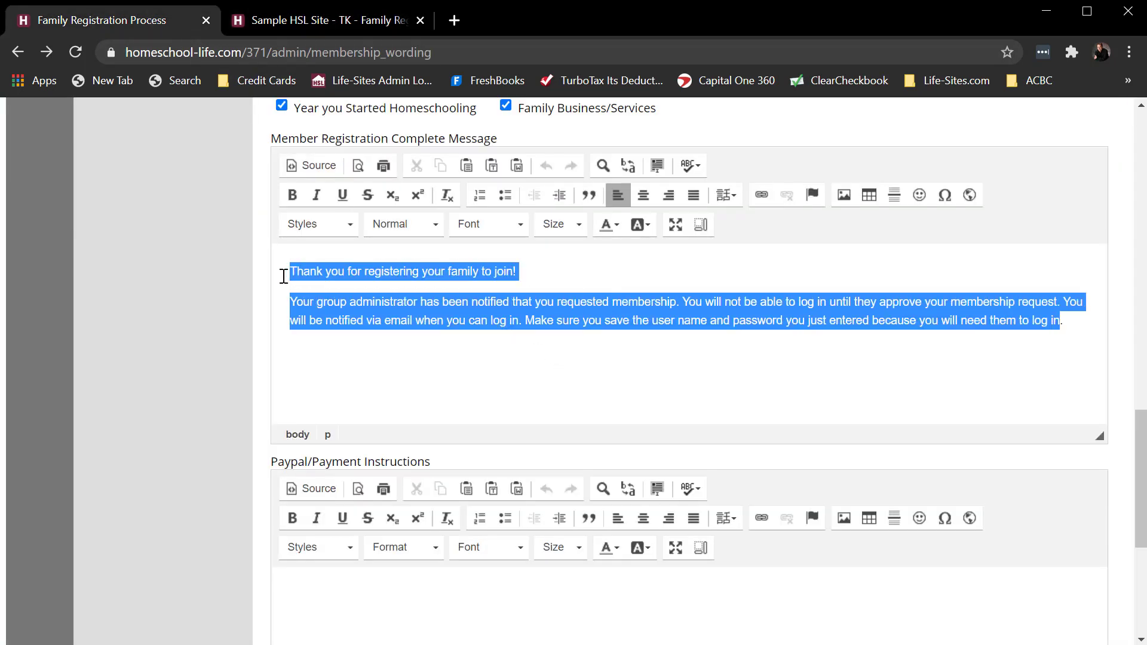
pyautogui.scroll(-3, 186, 385)
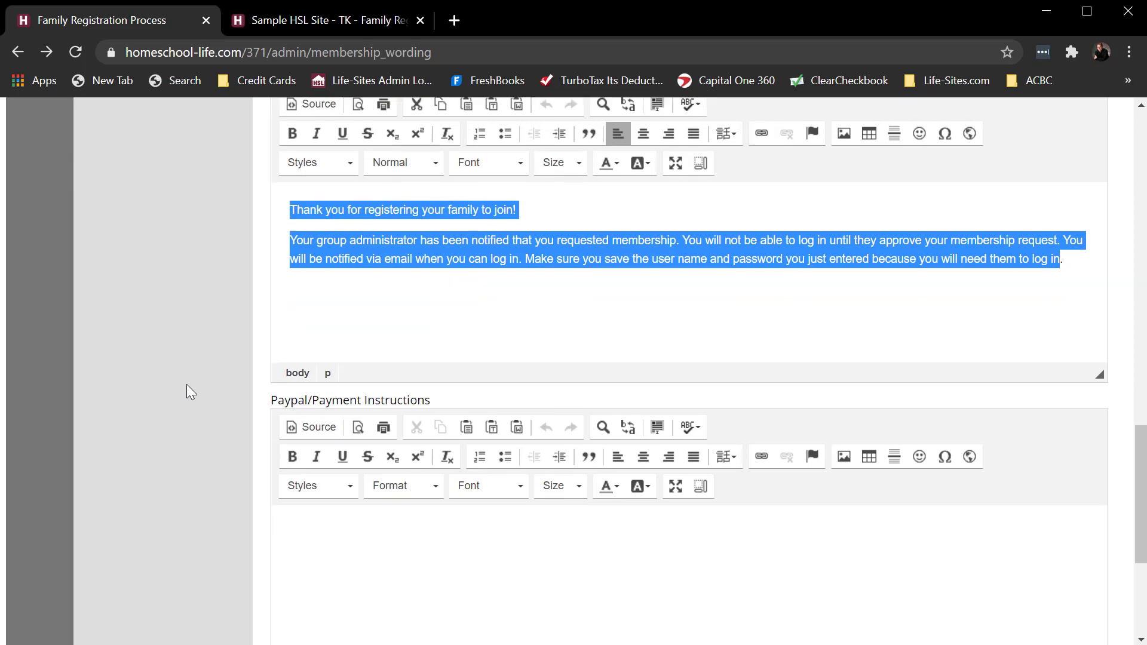
# - Enter "Send your payment to: ABC" as the Paypal/Payment Instructions and save the registration settings
pyautogui.click(416, 448)
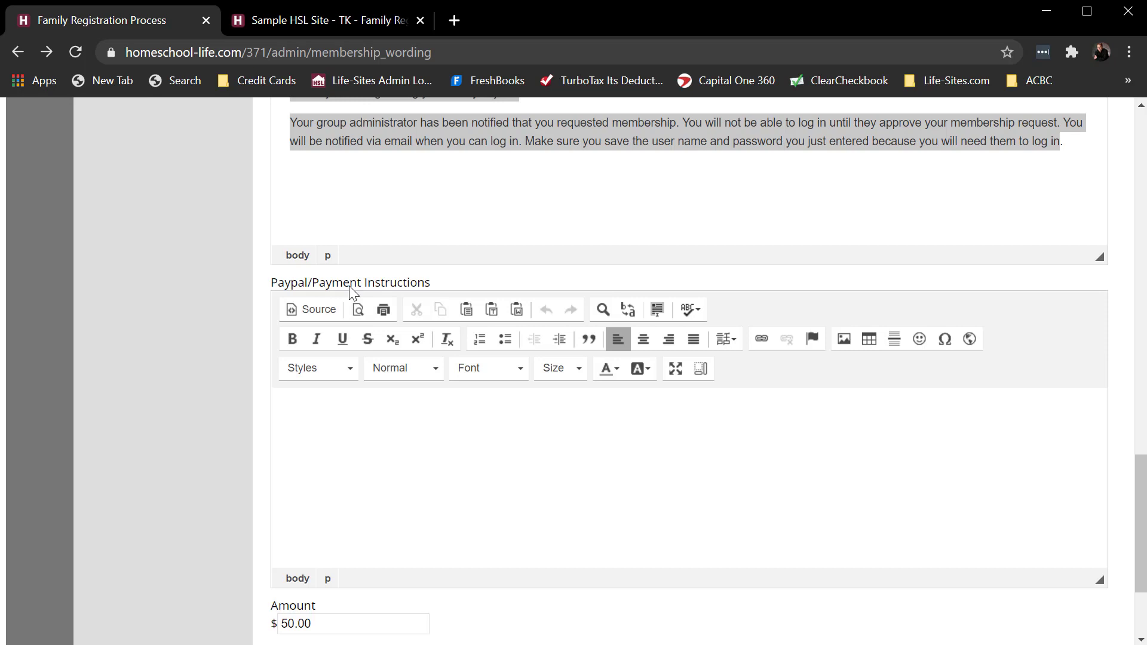
pyautogui.write('Send your payment to')
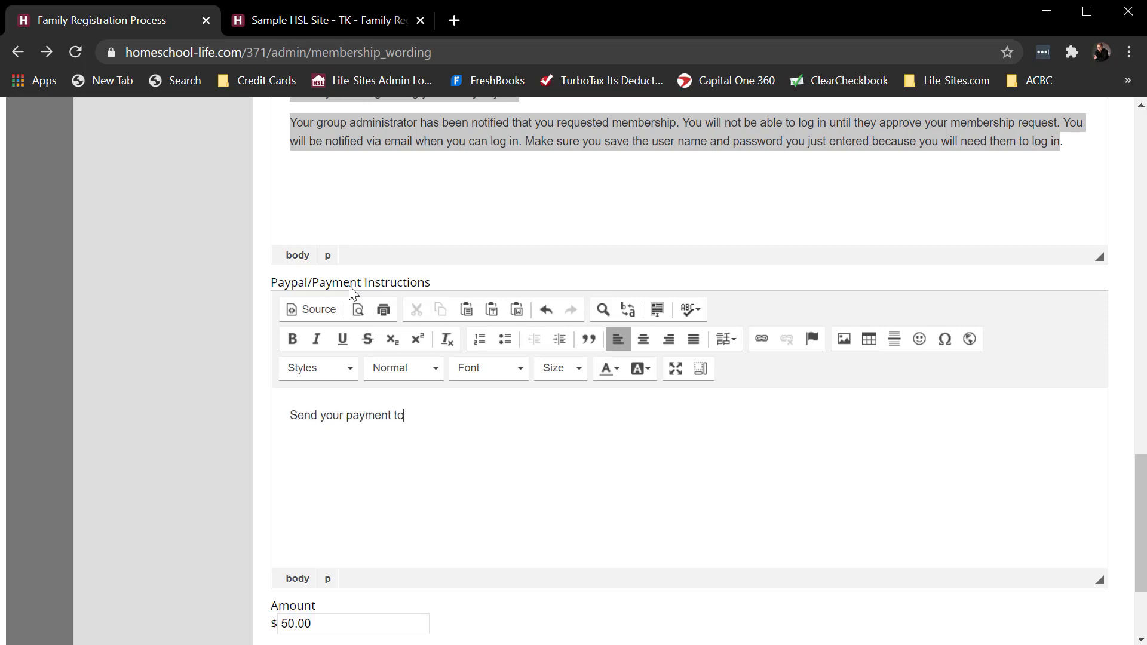
pyautogui.write(': ABC')
pyautogui.scroll(3, 625, 352)
pyautogui.scroll(-5, 623, 358)
pyautogui.scroll(-1, 623, 361)
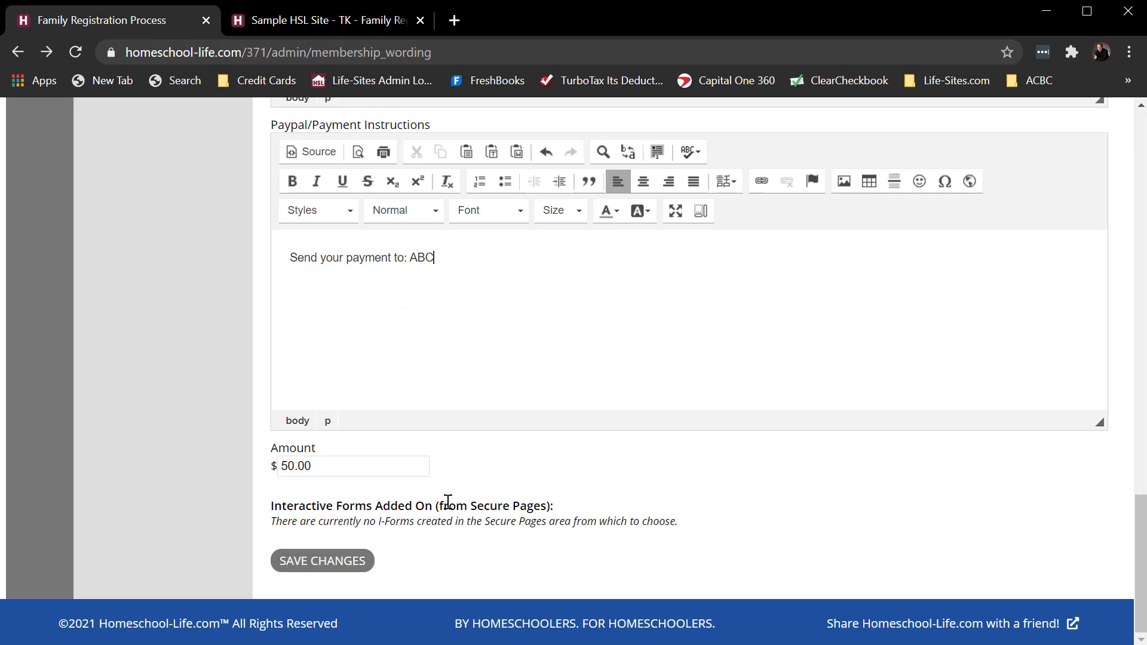
pyautogui.click(335, 561)
# - Look back through the public registration form up to its heading, and return to the site's home page
pyautogui.click(330, 13)
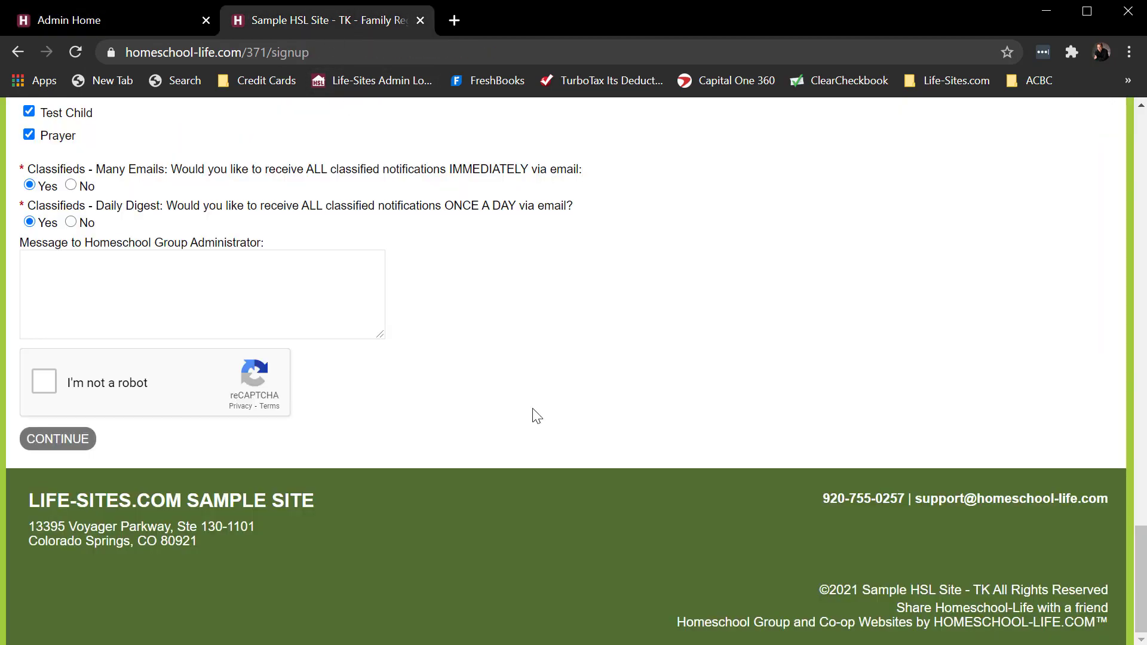
pyautogui.scroll(3, 601, 393)
pyautogui.scroll(15, 603, 394)
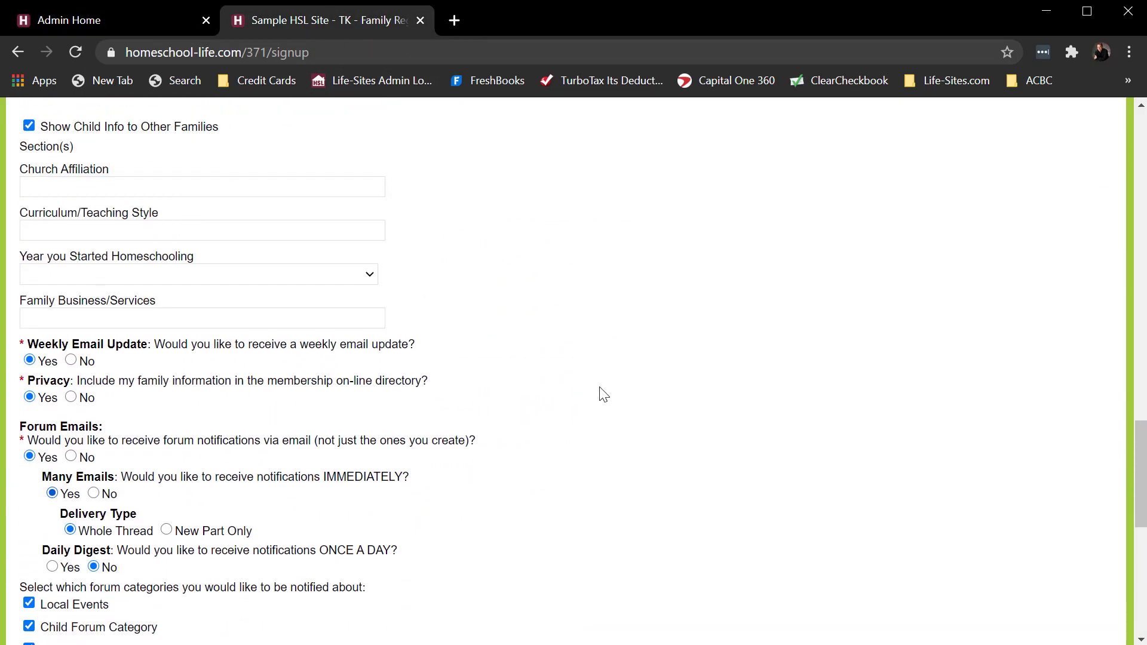
pyautogui.scroll(10, 603, 395)
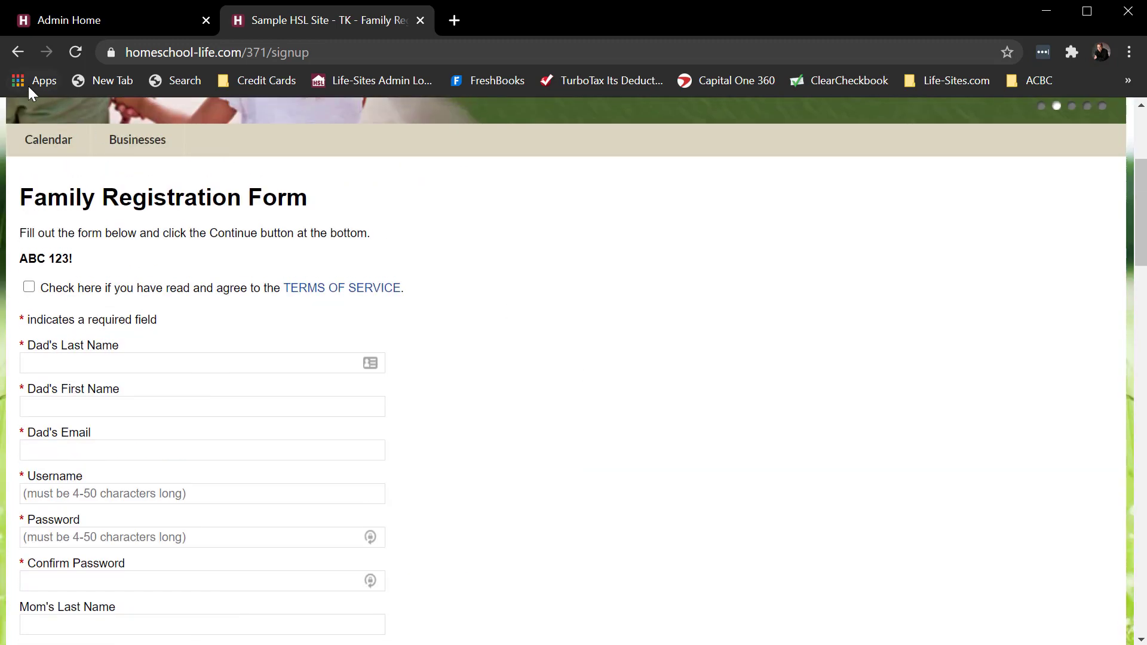
pyautogui.click(16, 52)
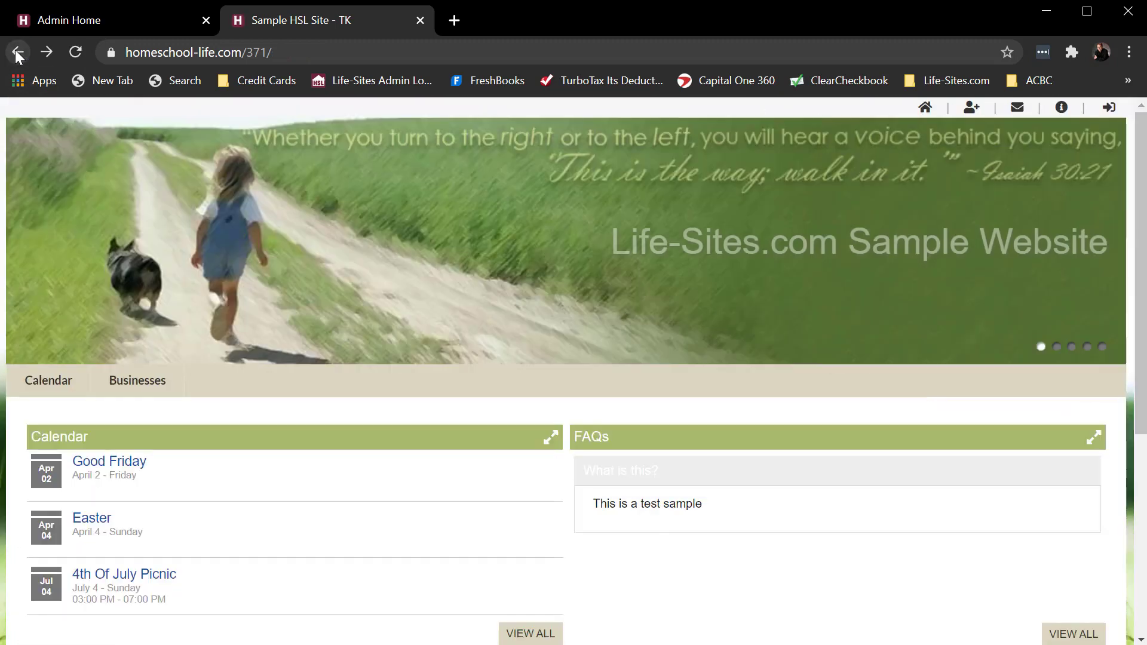
# - Open the families' Extra Child Fields in the admin area and start adding a new child field
pyautogui.click(97, 24)
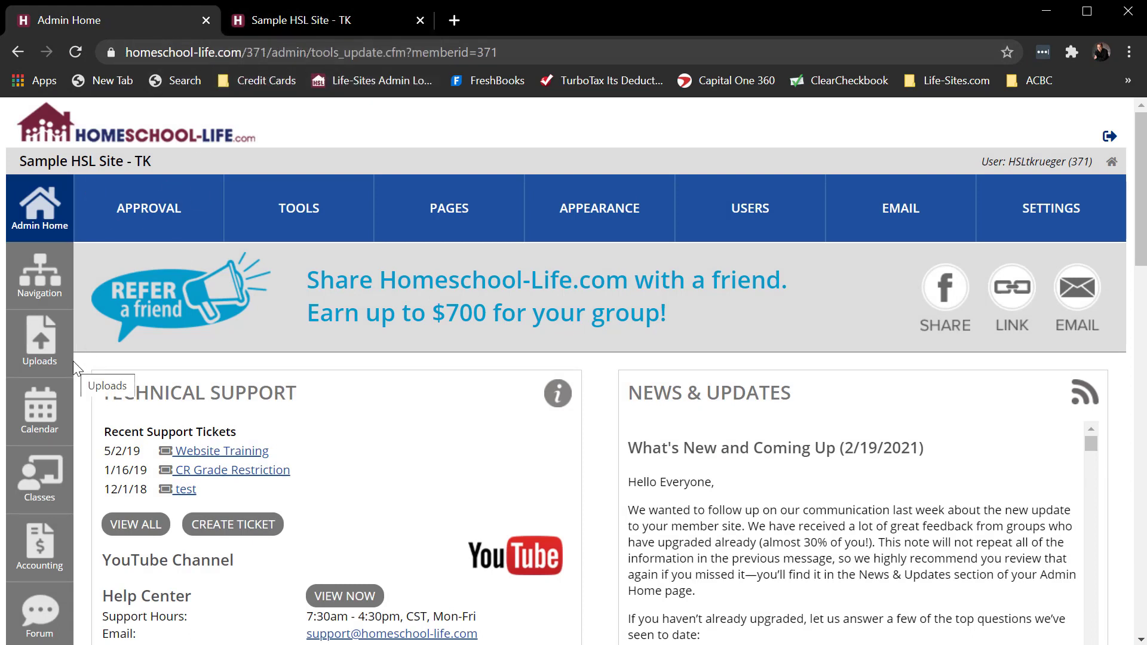
pyautogui.scroll(-3, 76, 365)
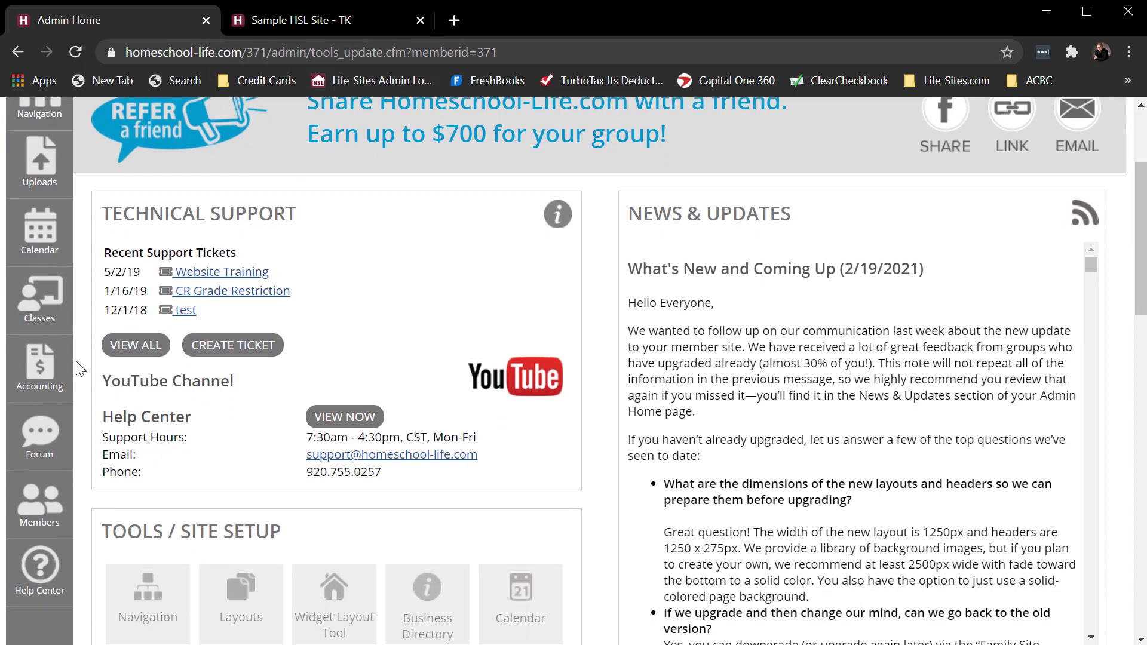
pyautogui.scroll(-3, 79, 369)
pyautogui.click(48, 328)
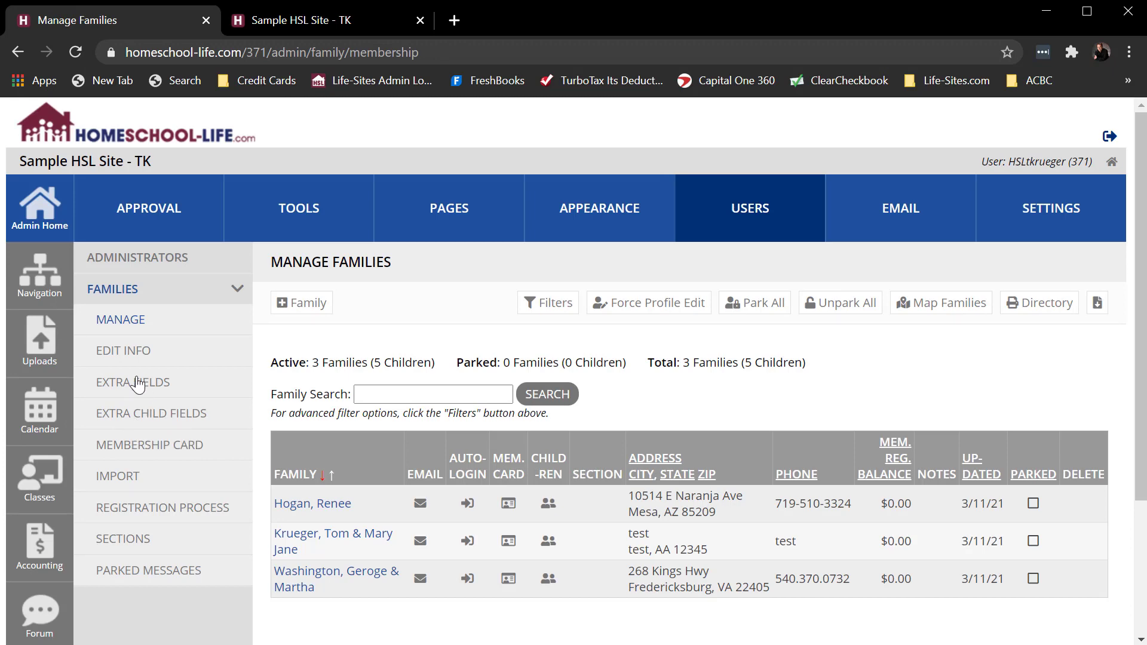
pyautogui.click(140, 420)
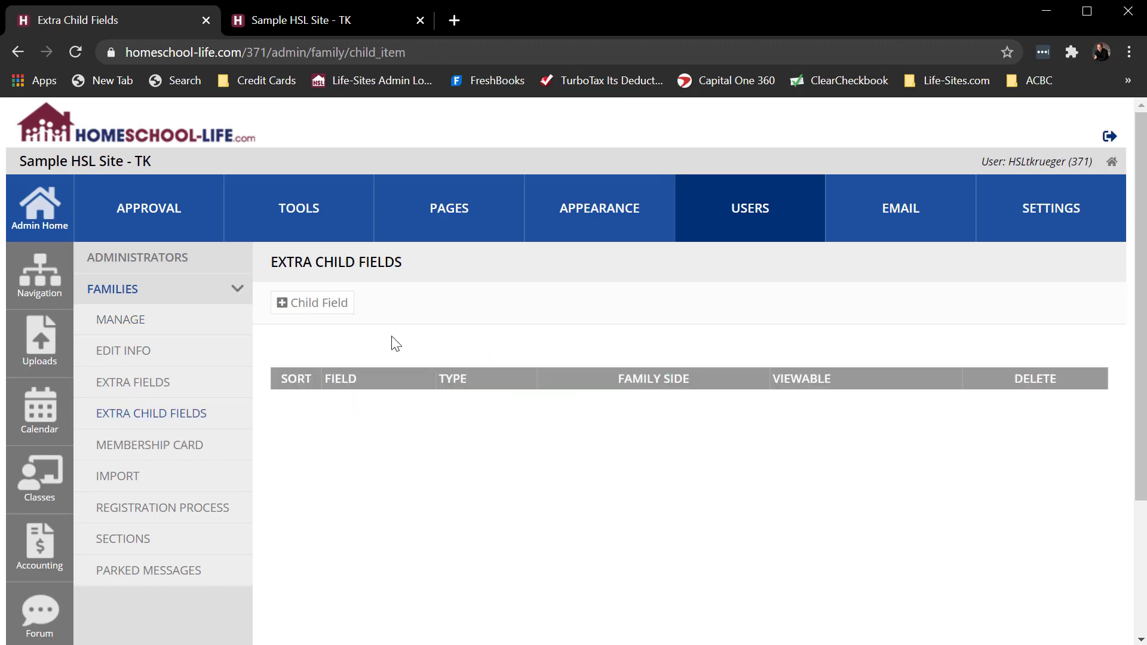
pyautogui.click(281, 309)
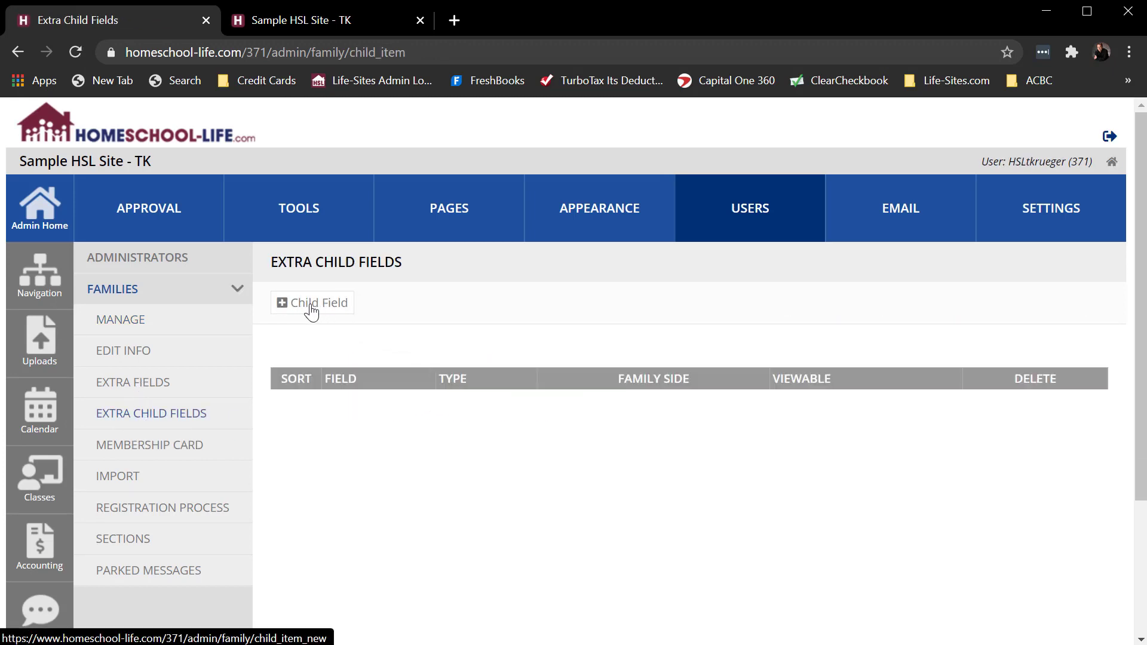
# - Review the field type options for the extra child field and enter "Please list your child's alergies:" as its text box label
pyautogui.scroll(-1, 597, 339)
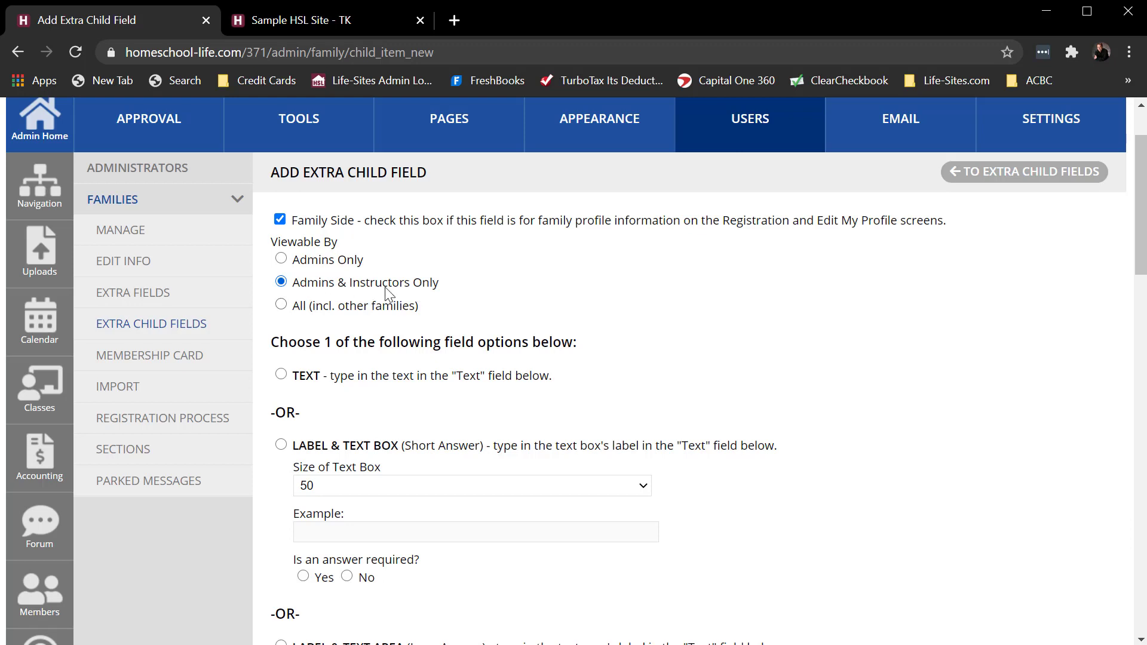
pyautogui.scroll(-1, 883, 301)
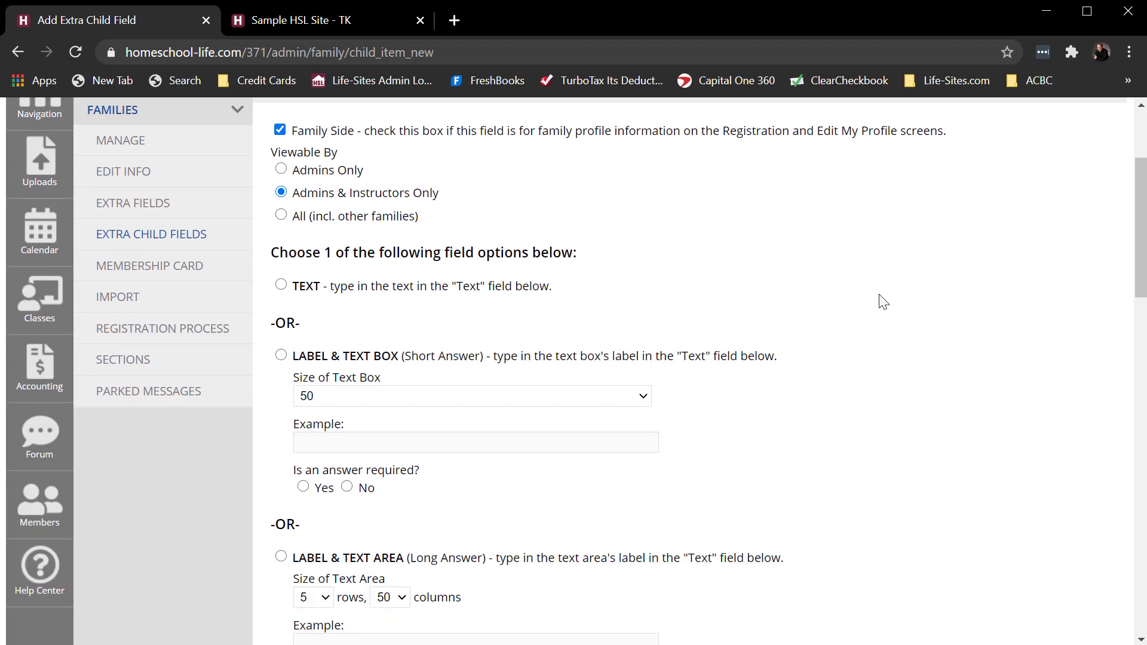
pyautogui.scroll(-1, 883, 302)
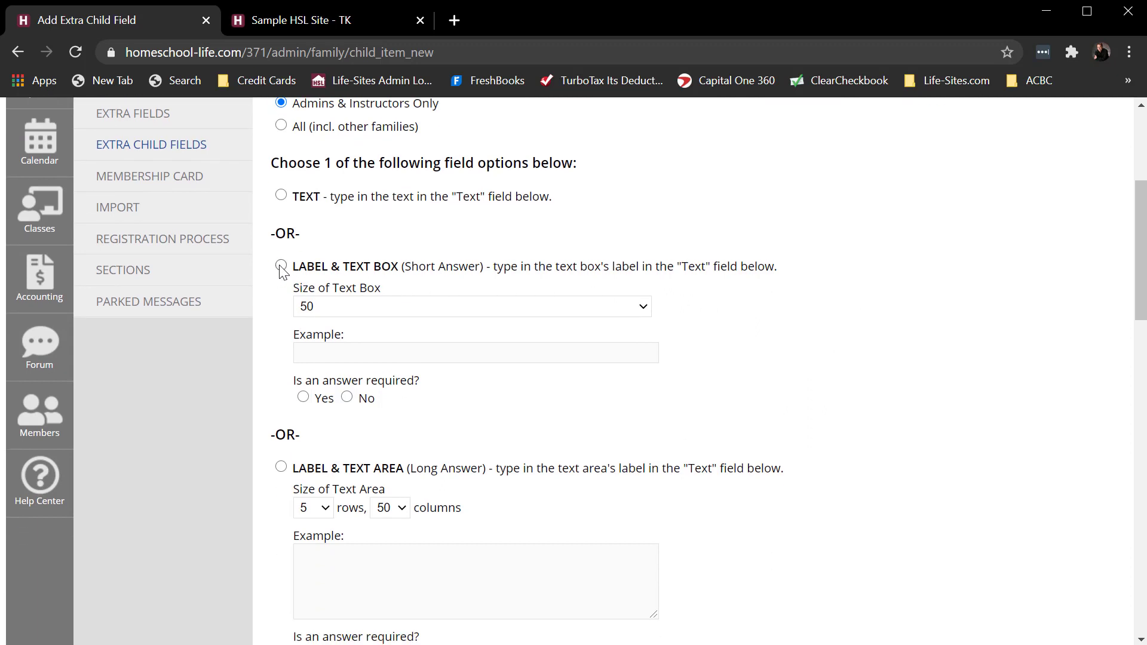
pyautogui.scroll(-6, 873, 278)
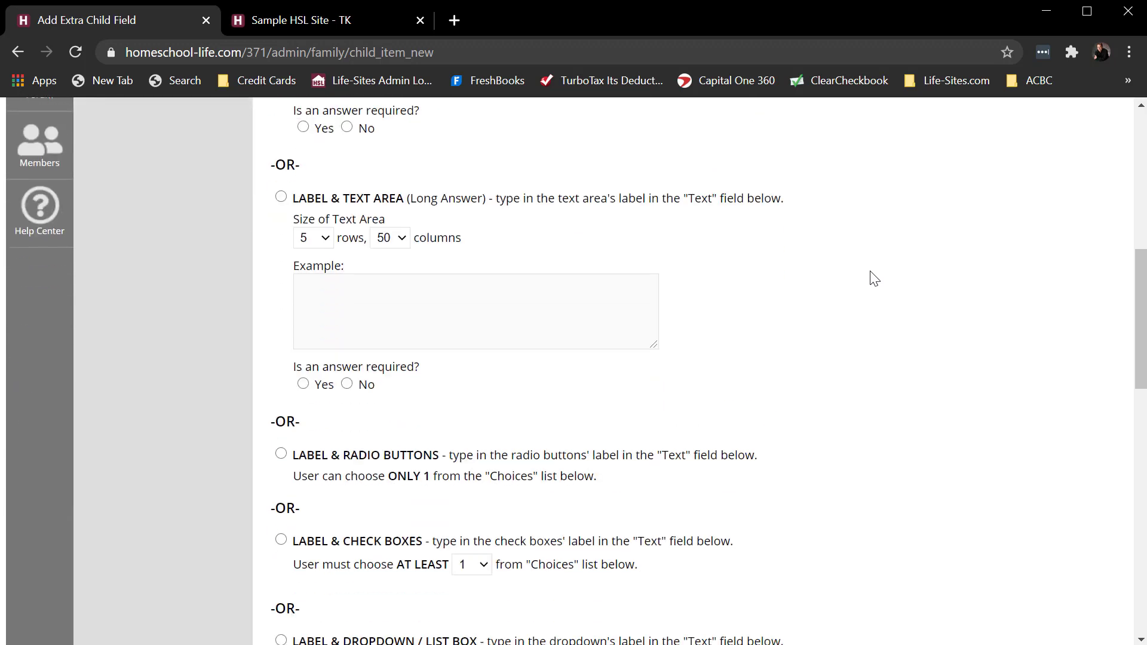
pyautogui.scroll(-4, 874, 279)
pyautogui.click(339, 512)
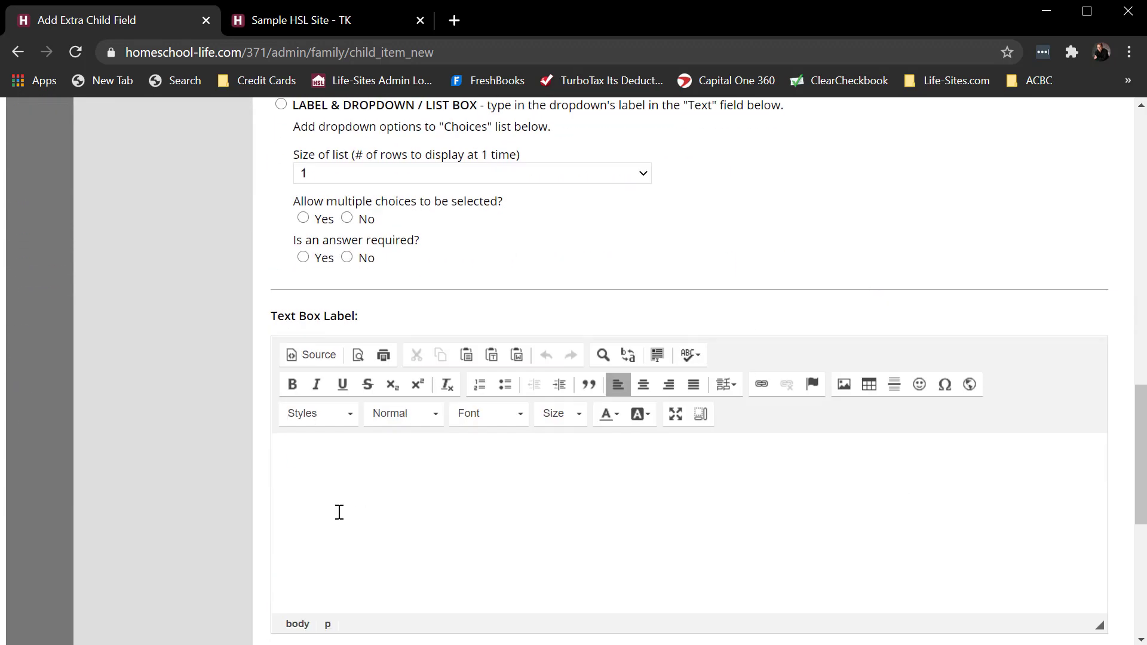
pyautogui.write("Please list your child'")
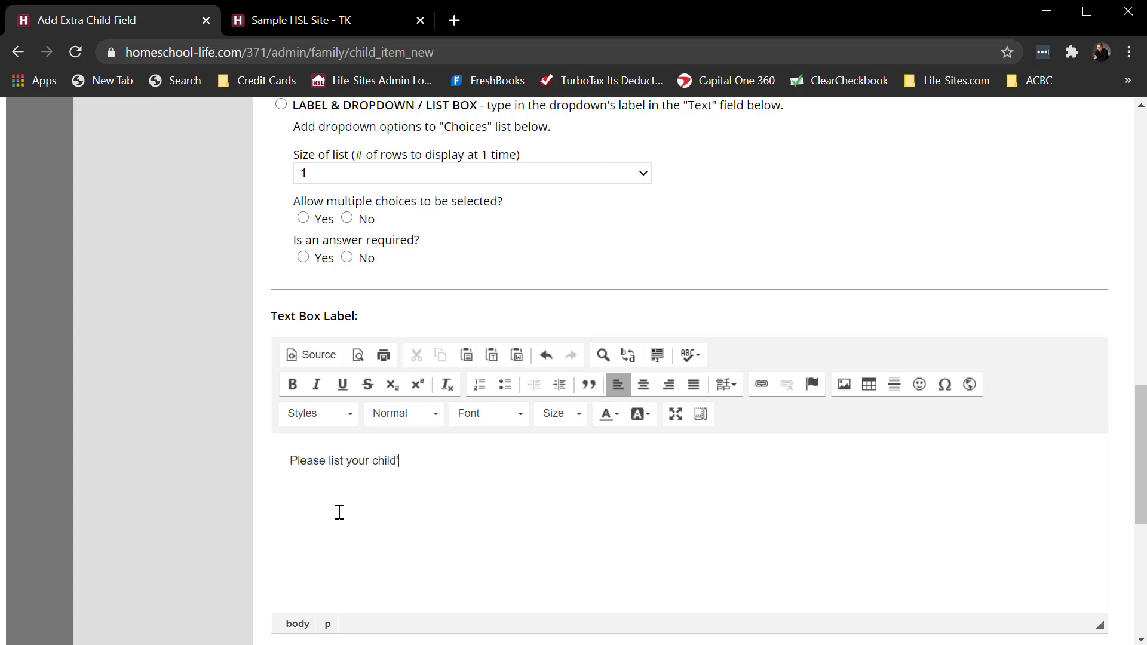
pyautogui.write('s alergies:')
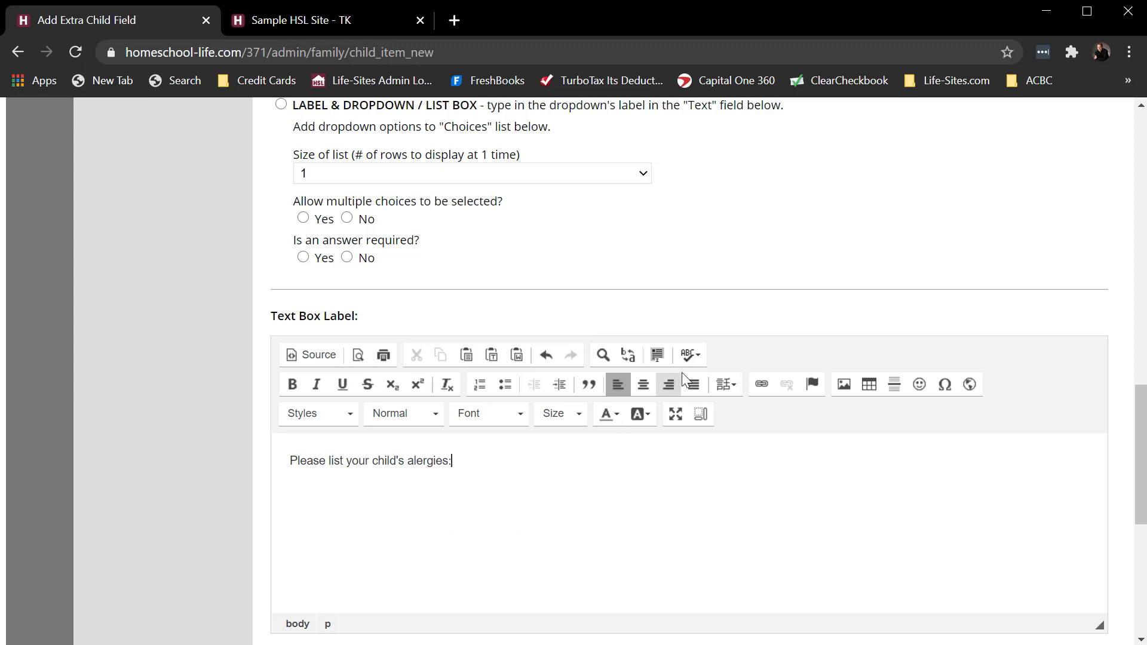
# - Spell check the text box label and correct "alergies" to "allergies"
pyautogui.click(690, 355)
pyautogui.click(714, 379)
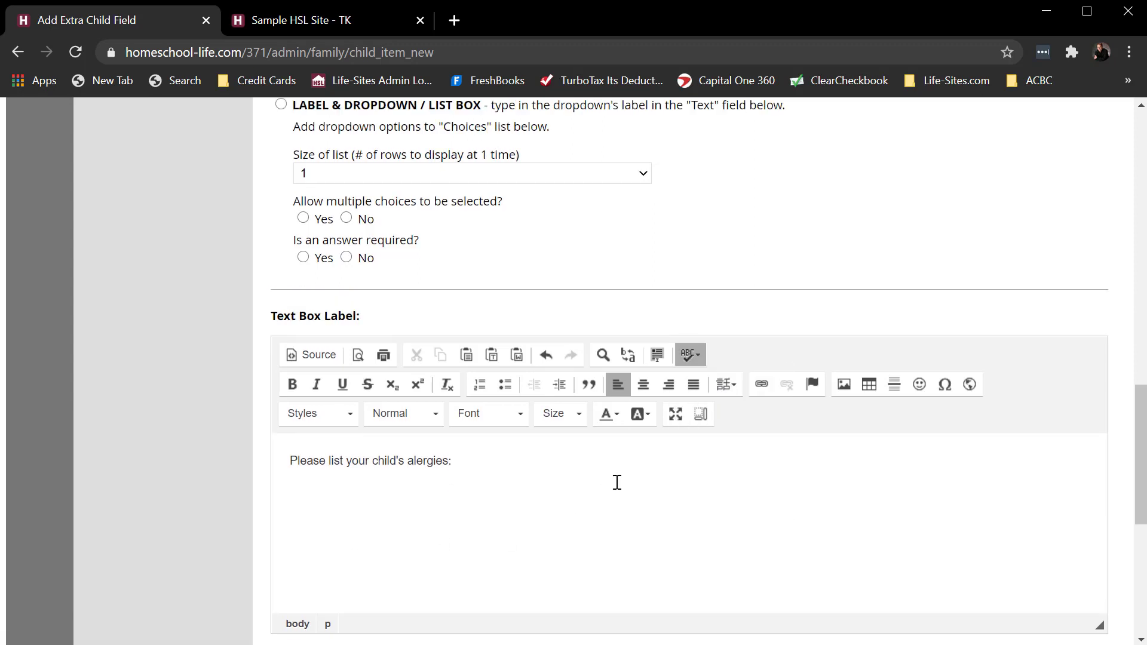
pyautogui.rightClick(421, 463)
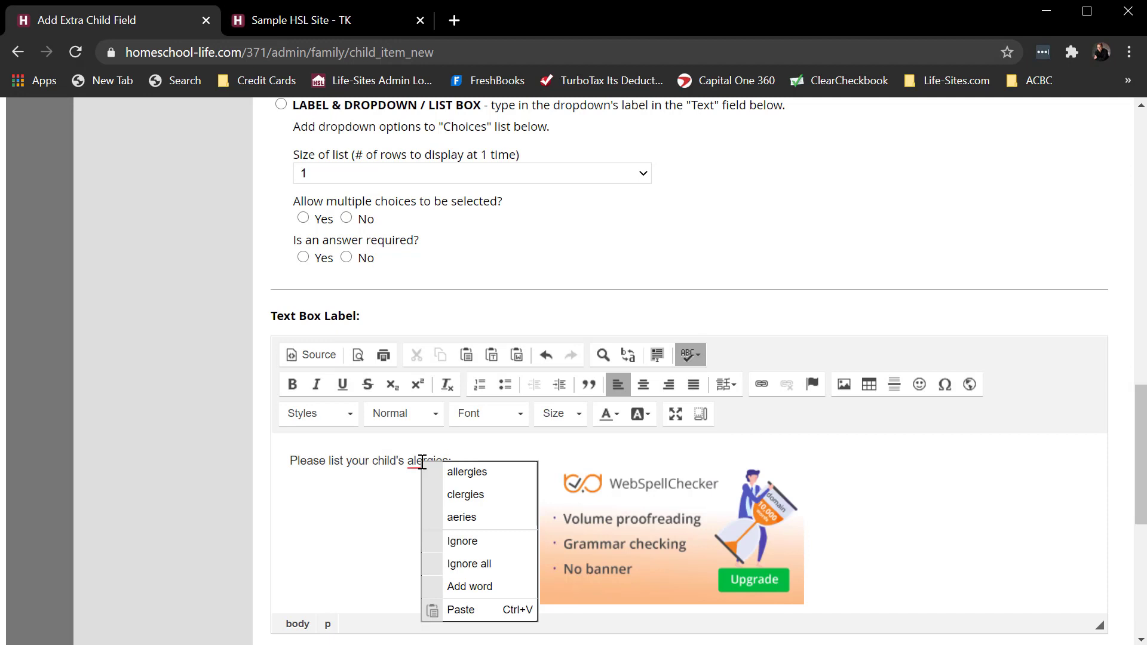
pyautogui.click(469, 474)
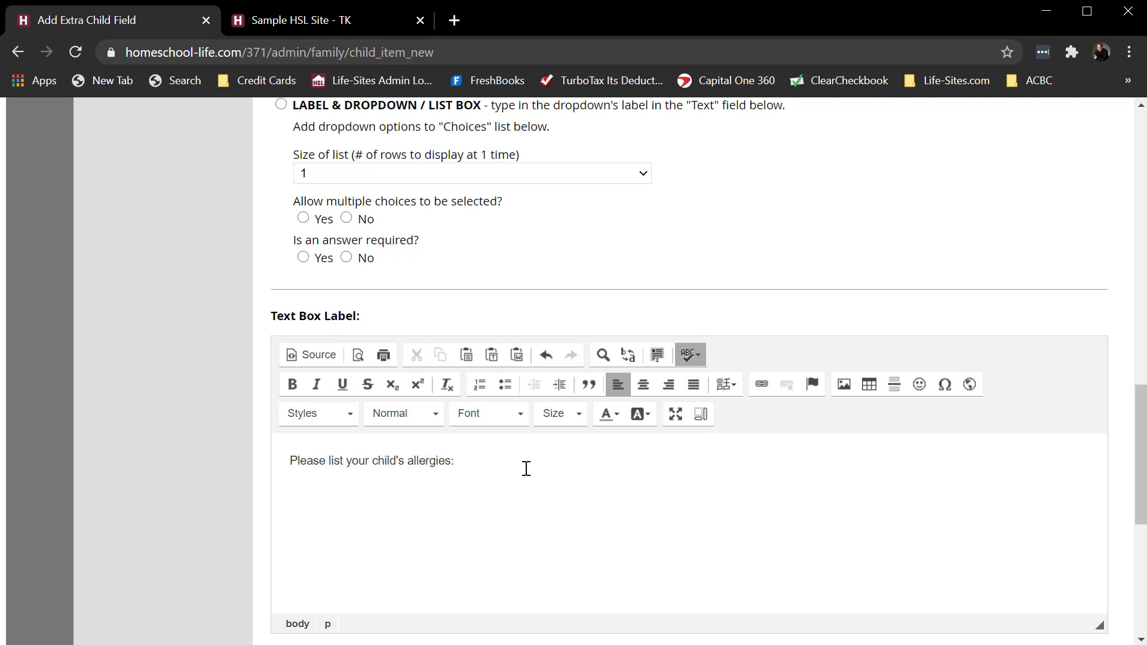
# - Mark the allergies text box as not requiring an answer and add the extra child field
pyautogui.scroll(-6, 522, 474)
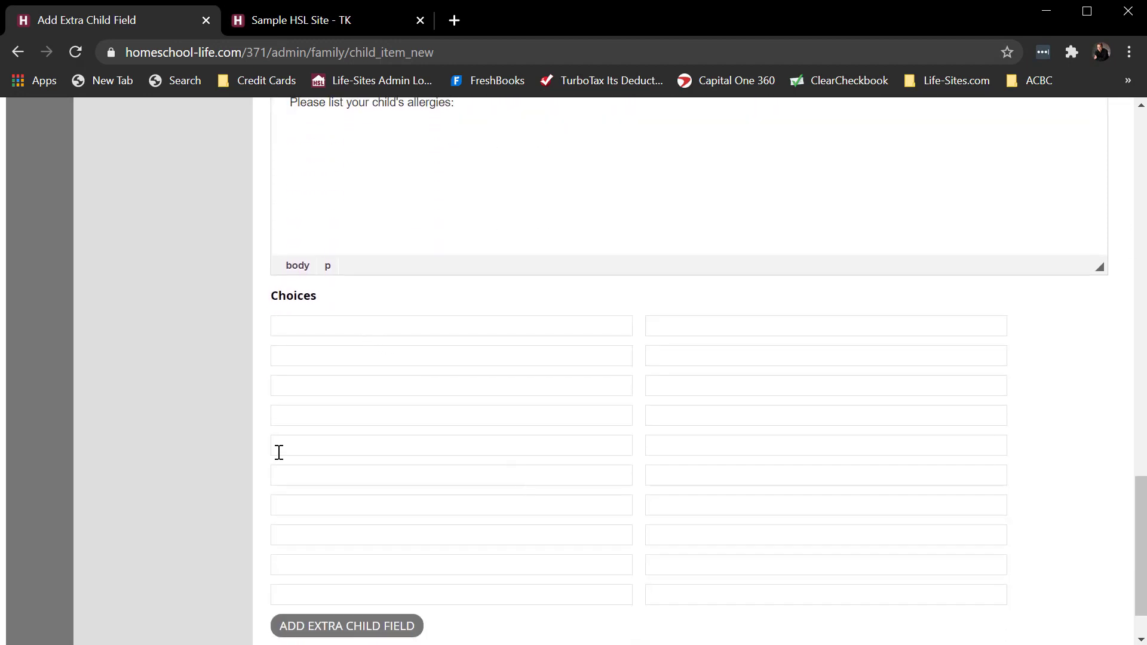
pyautogui.click(355, 628)
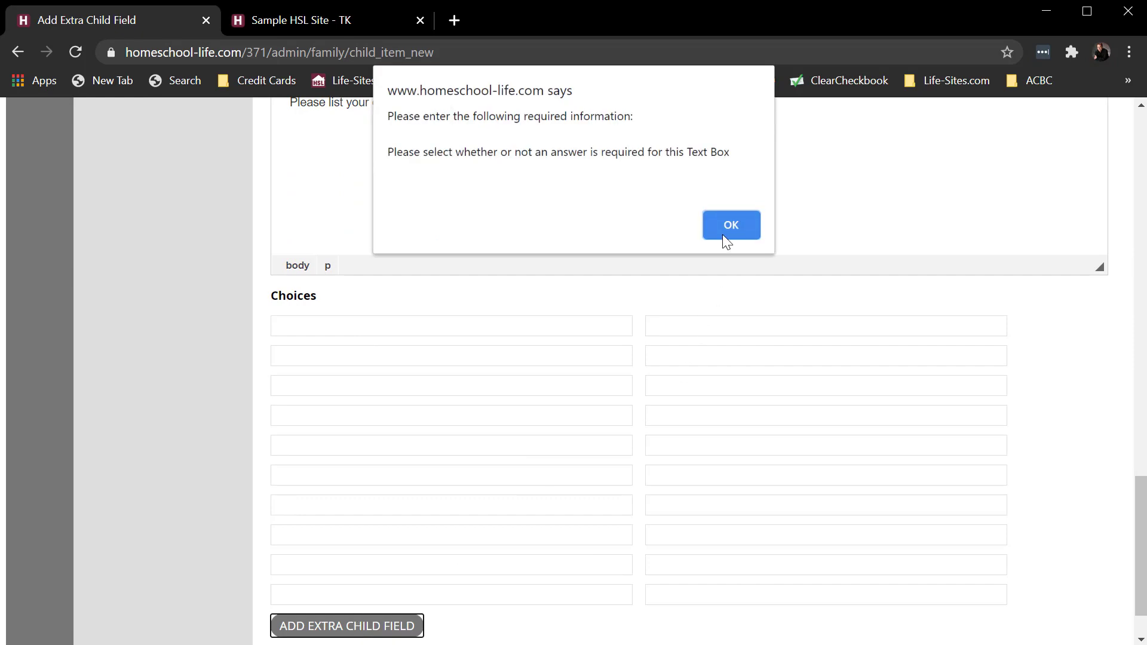
pyautogui.click(725, 229)
pyautogui.scroll(5, 189, 367)
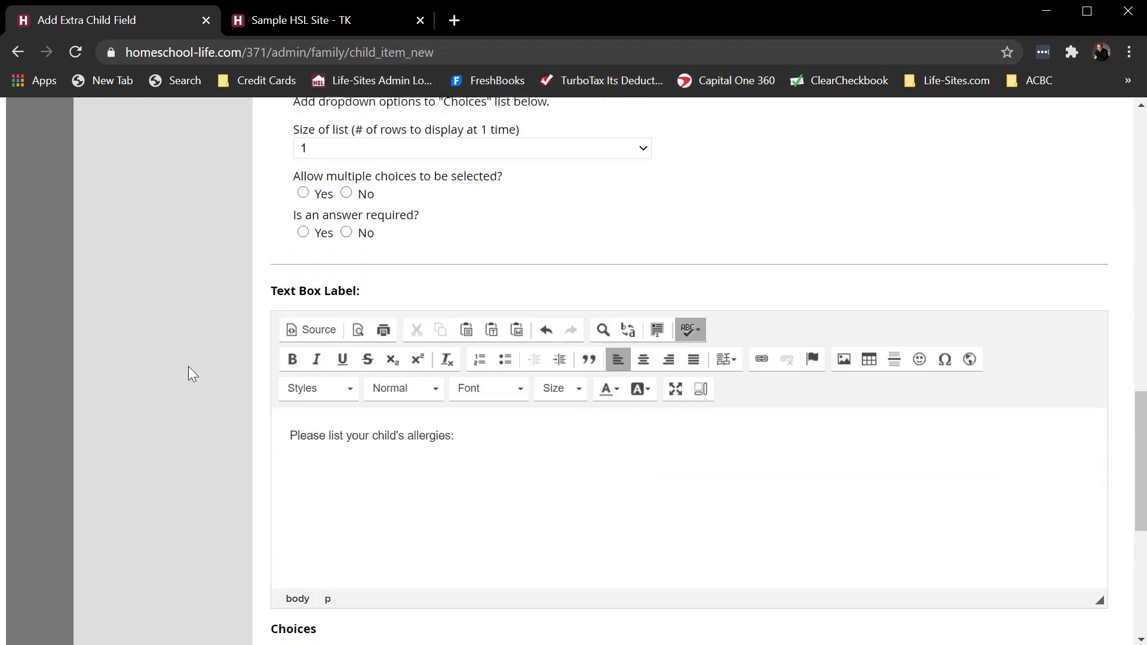
pyautogui.scroll(10, 188, 367)
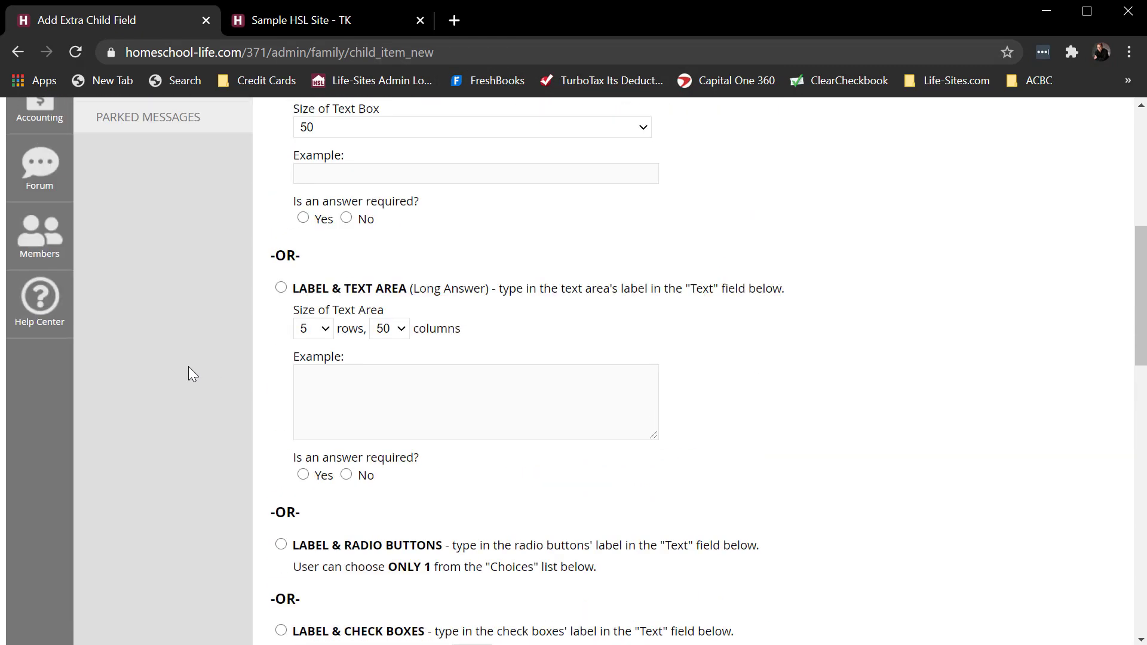
pyautogui.scroll(3, 188, 367)
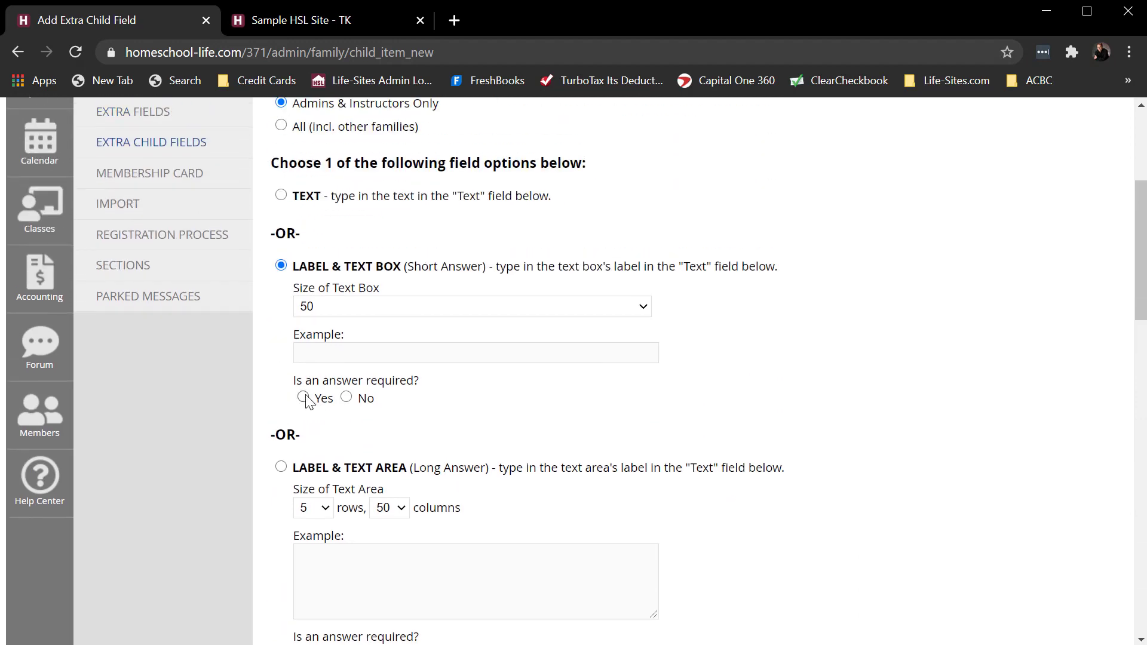
pyautogui.click(346, 398)
pyautogui.scroll(-10, 767, 422)
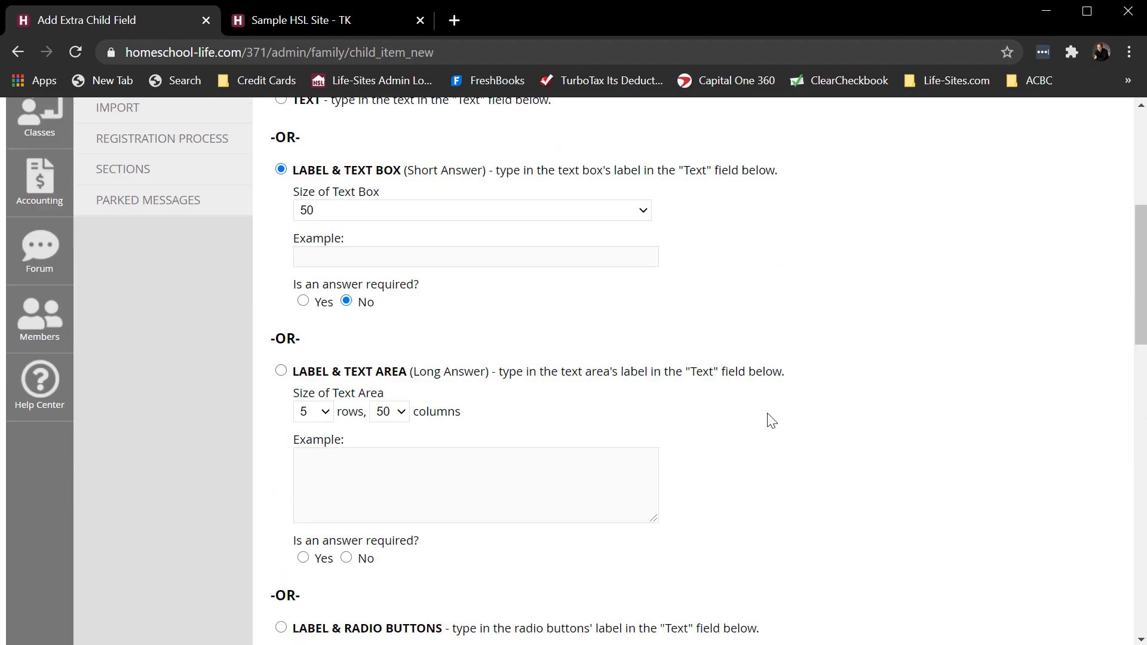
pyautogui.scroll(-8, 767, 424)
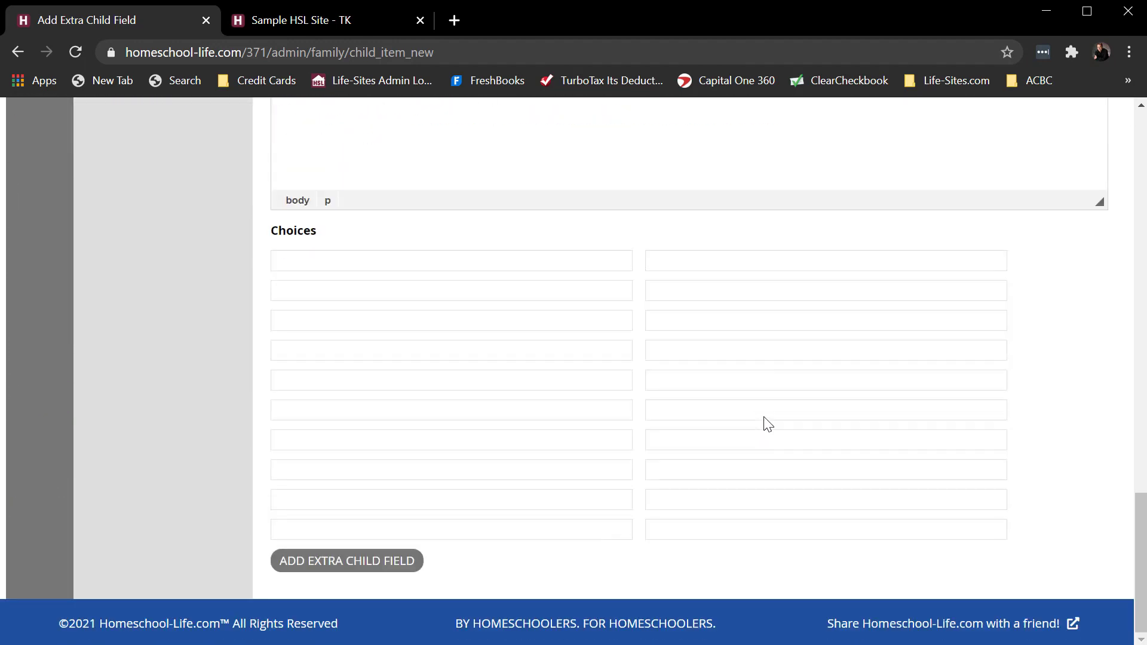
pyautogui.click(367, 558)
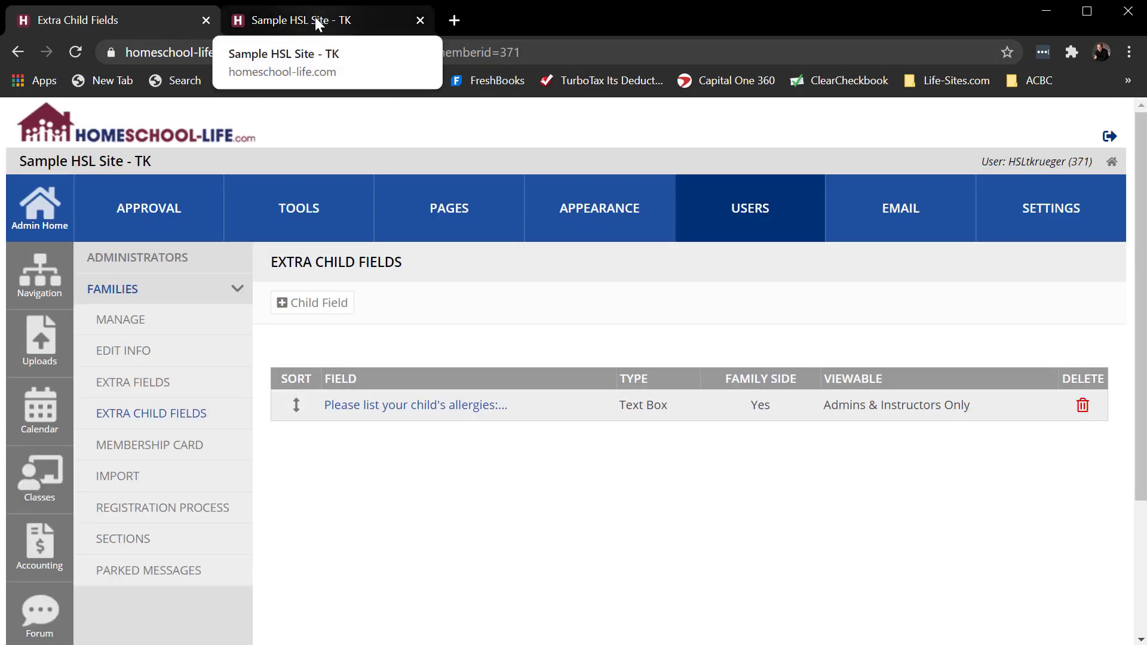
# - Open the public family registration form and check the allergies field in its Children section
pyautogui.click(316, 19)
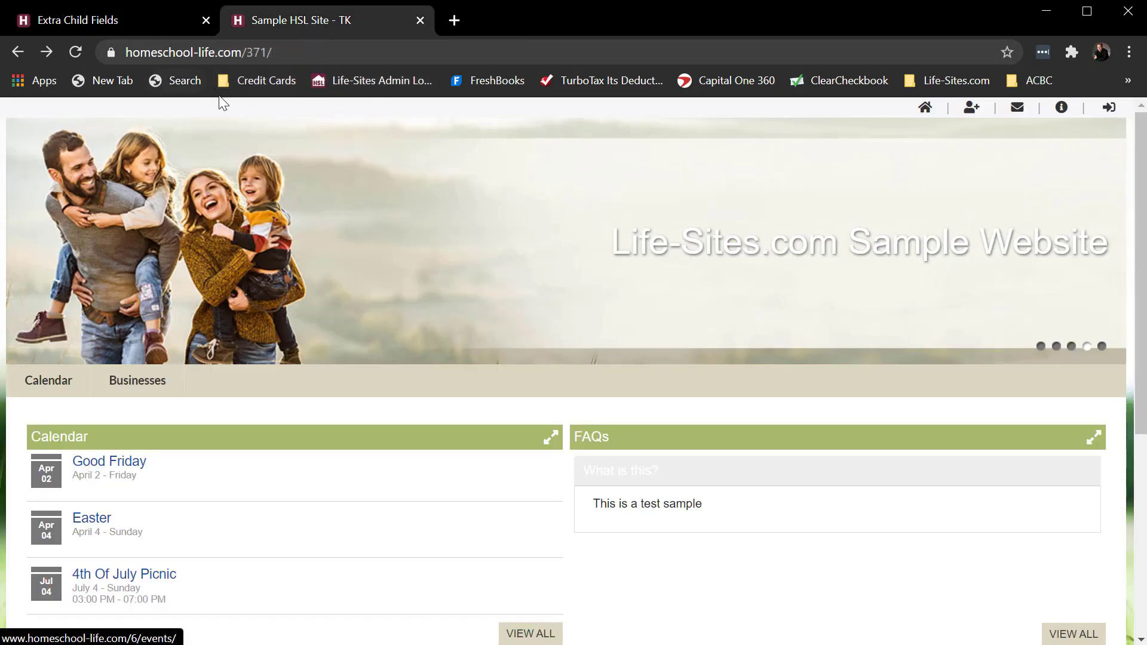
pyautogui.click(970, 109)
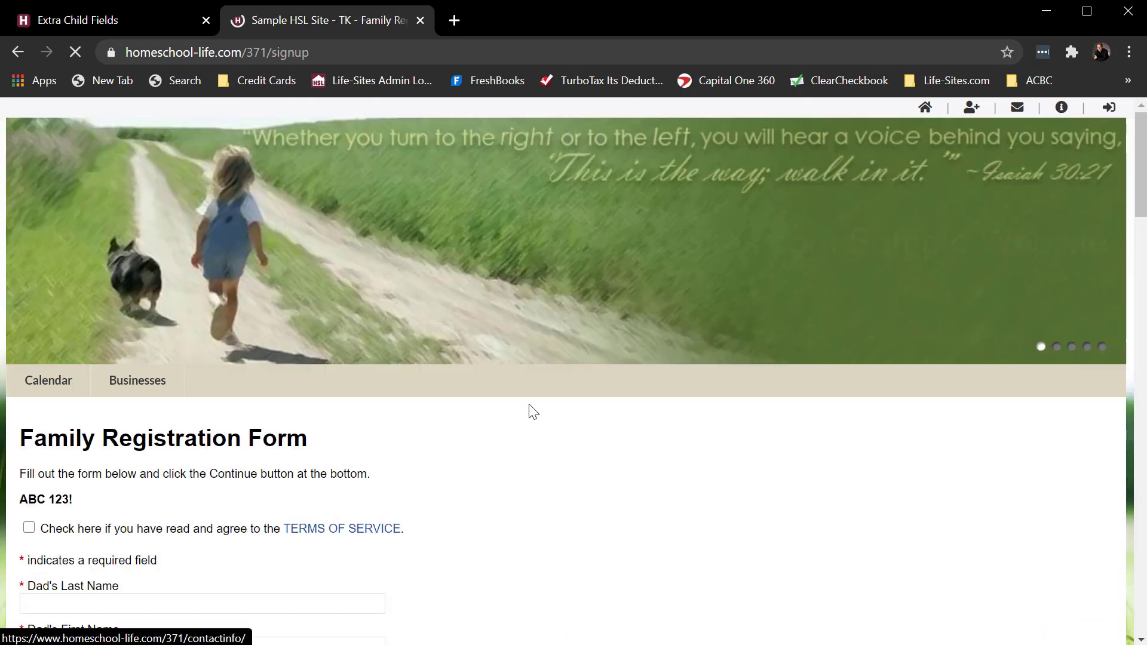
pyautogui.scroll(-20, 566, 407)
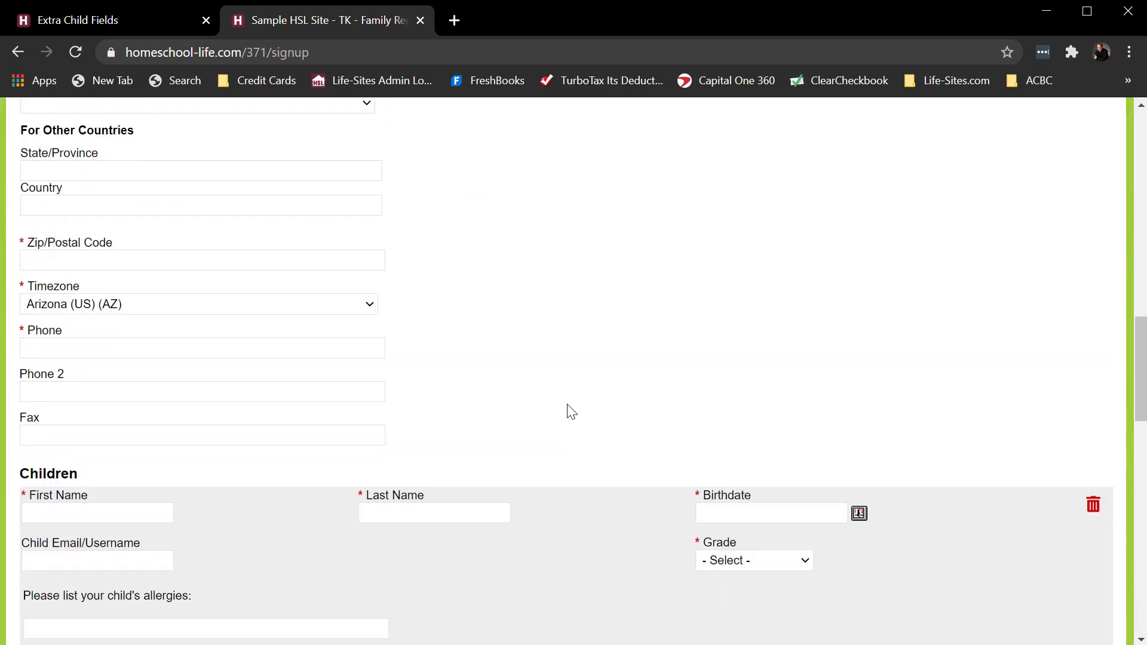
pyautogui.scroll(1, 388, 254)
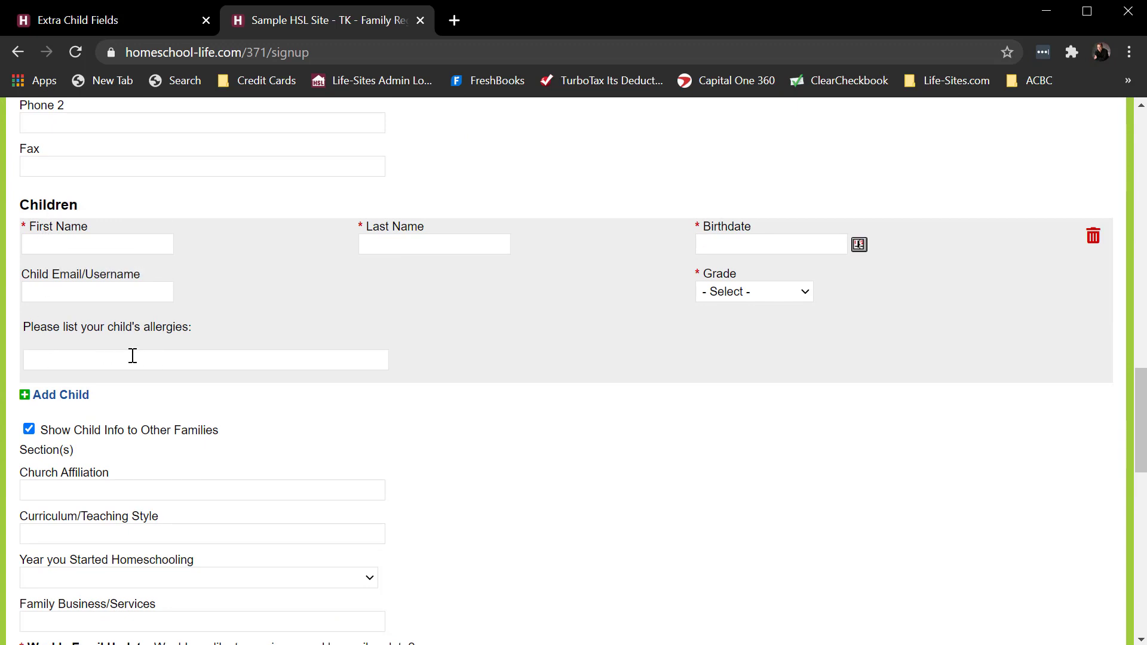
# - Enter a sample child's first and last name in the Children section and add a second child entry
pyautogui.click(89, 242)
pyautogui.write('Sammy')
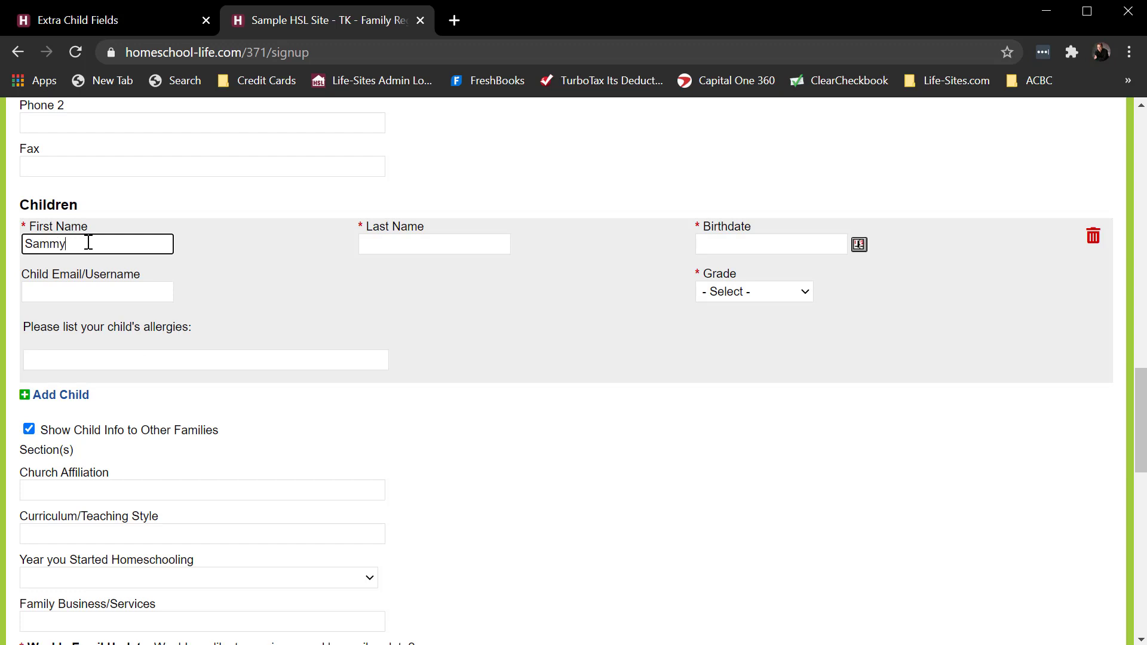
pyautogui.press('Tab')
pyautogui.write('SMit')
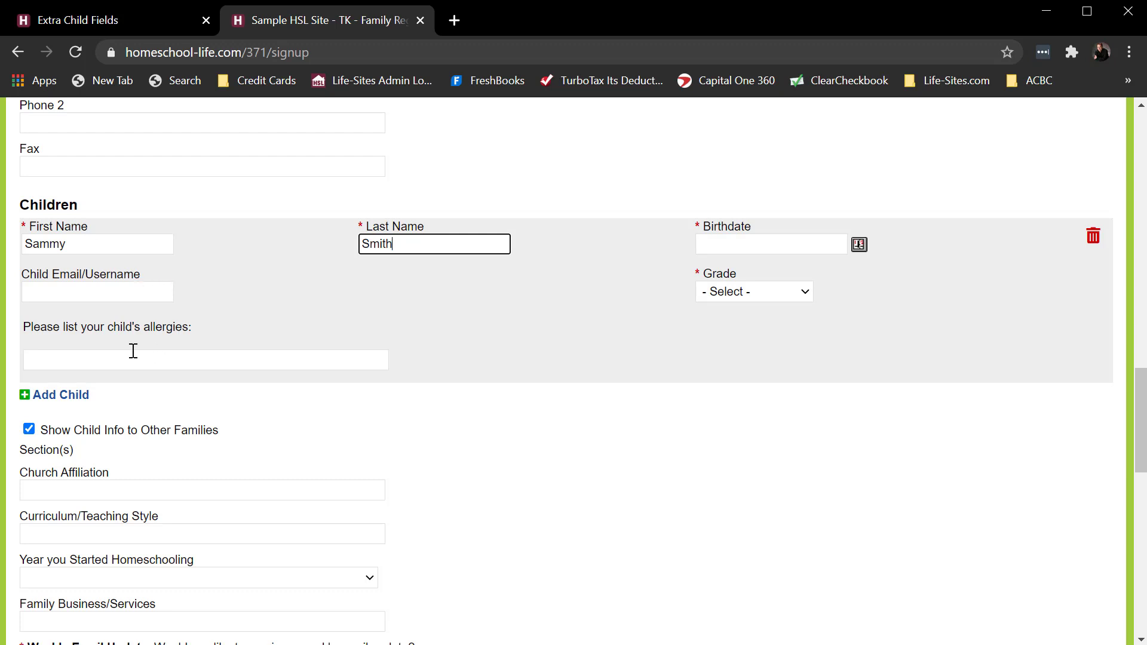
pyautogui.click(26, 396)
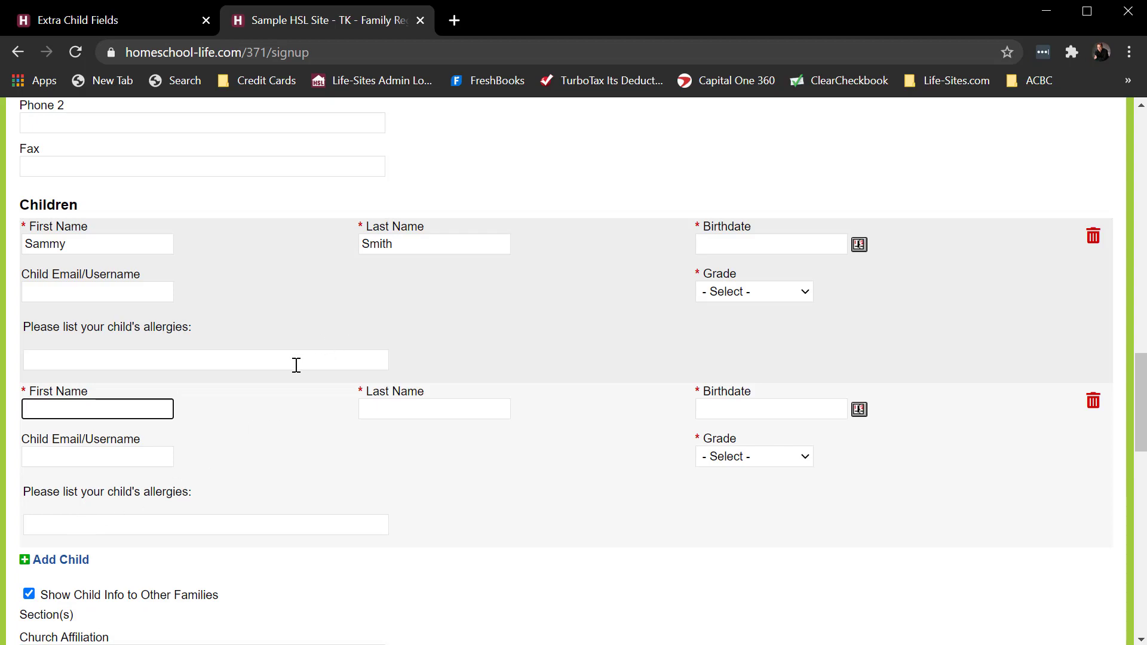
# - Look through the rest of the registration form, and start a new field under the families' Extra Fields in the admin area
pyautogui.scroll(-12, 290, 365)
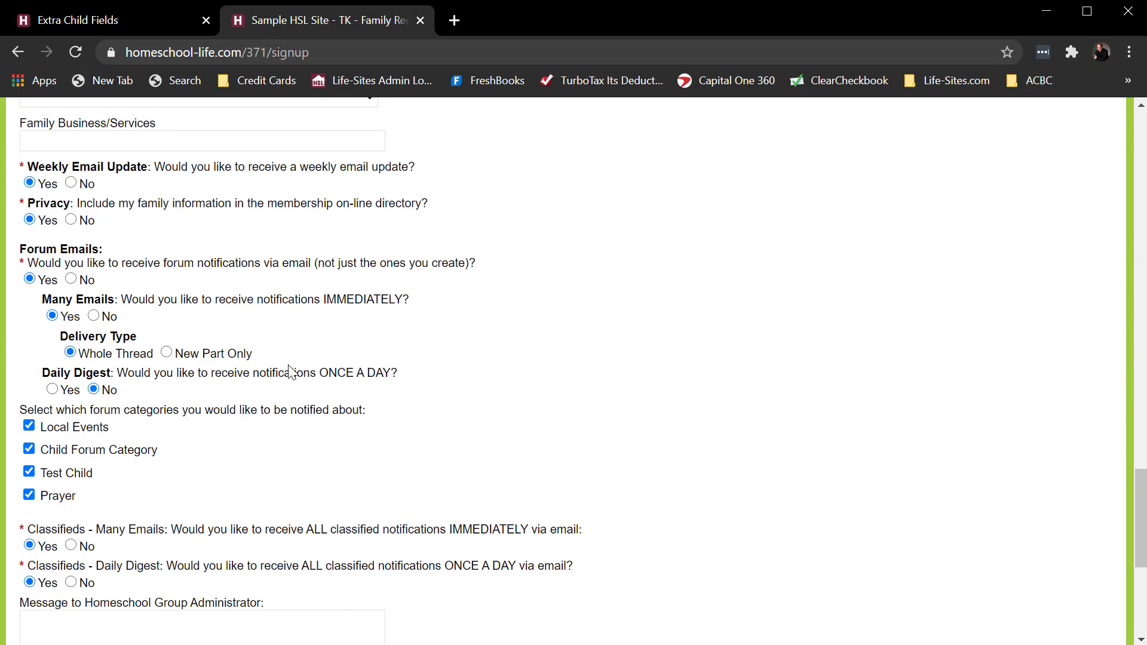
pyautogui.scroll(-3, 290, 372)
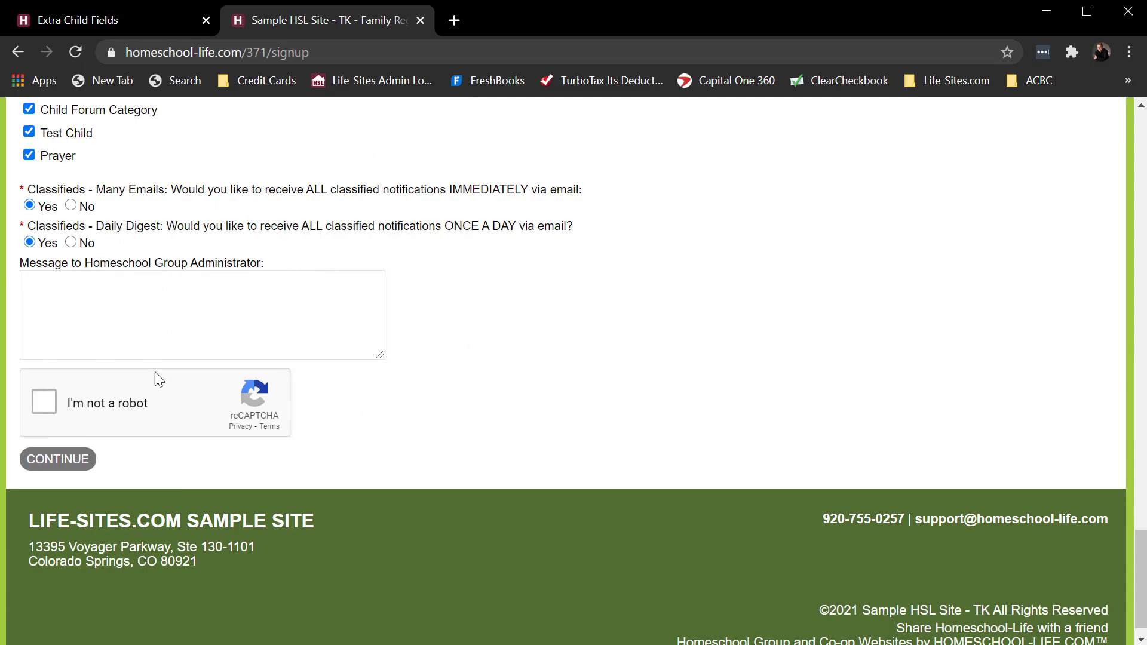
pyautogui.click(147, 23)
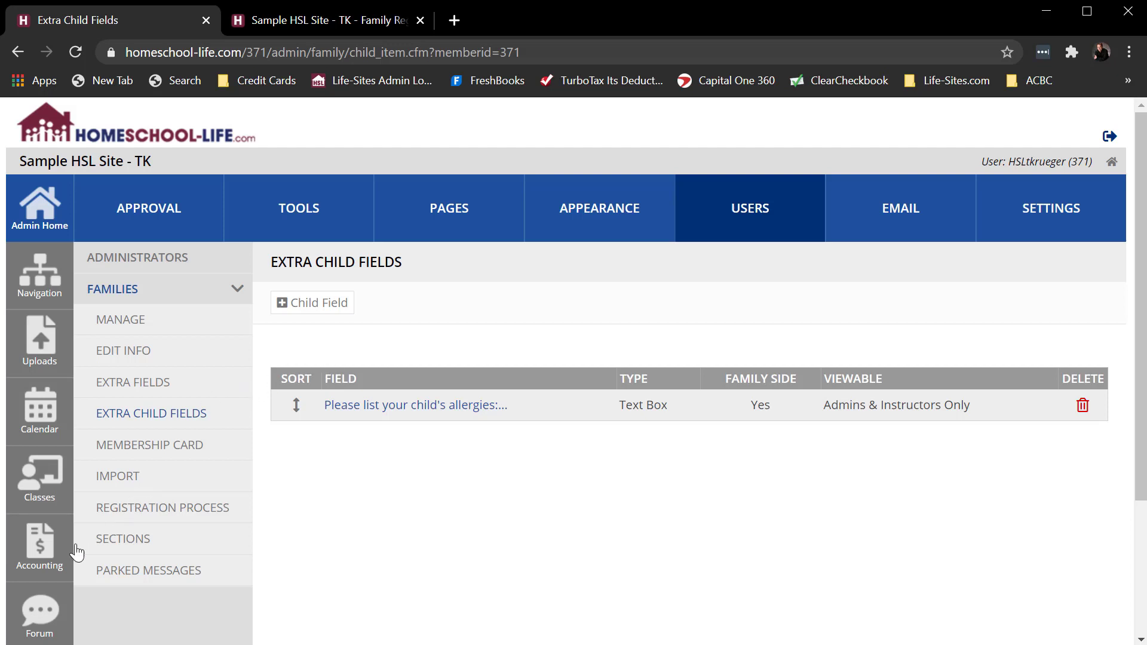
pyautogui.click(135, 387)
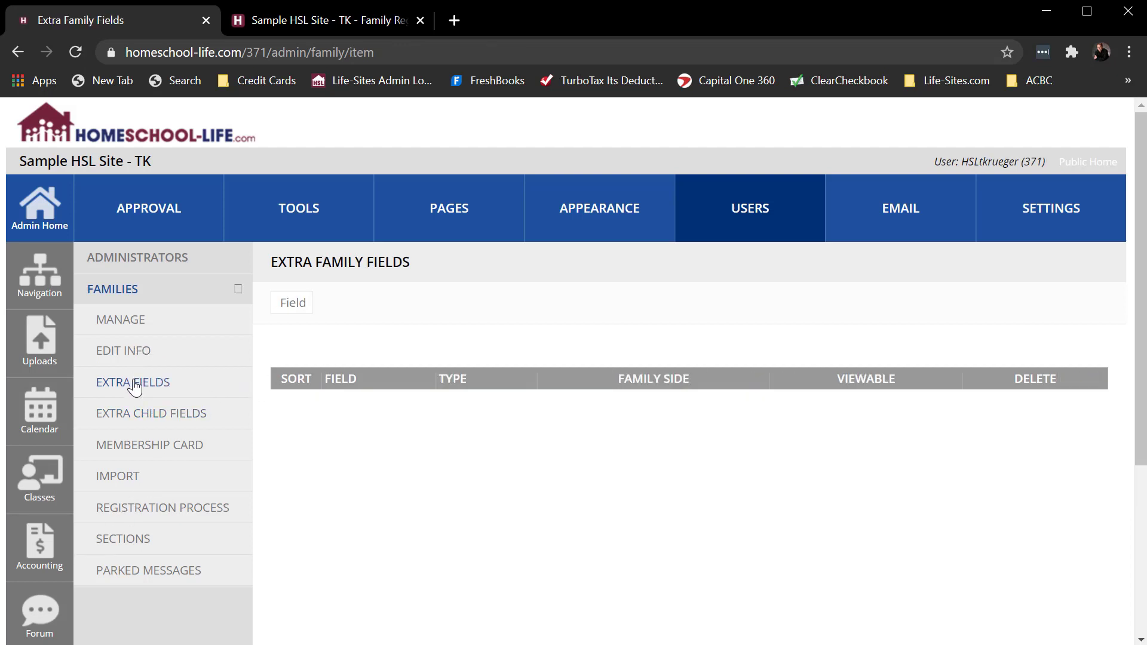
pyautogui.click(300, 311)
pyautogui.click(730, 208)
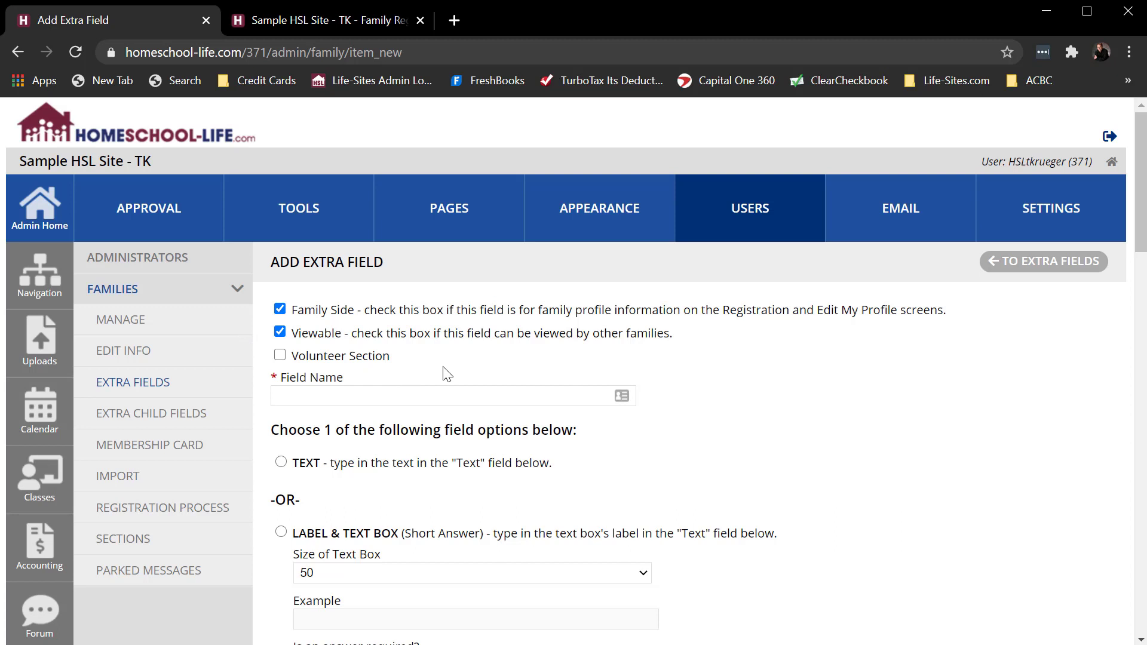
# - Name the extra family field SOF and set its type to Label & Check Boxes
pyautogui.click(355, 398)
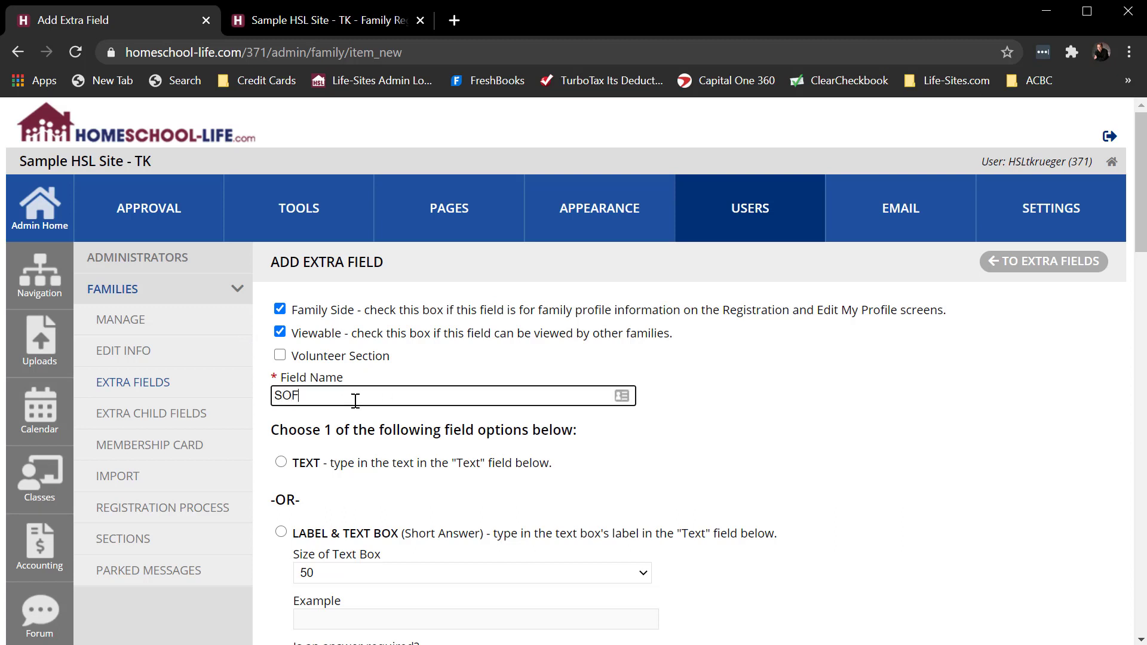
pyautogui.scroll(-2, 719, 403)
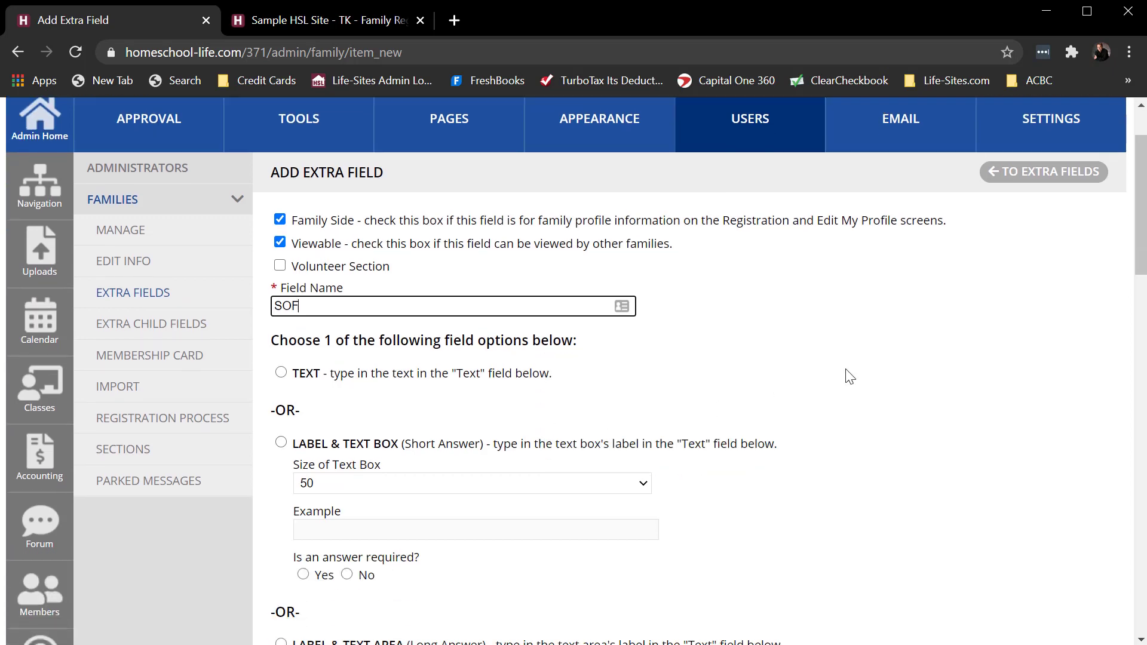
pyautogui.scroll(-7, 876, 372)
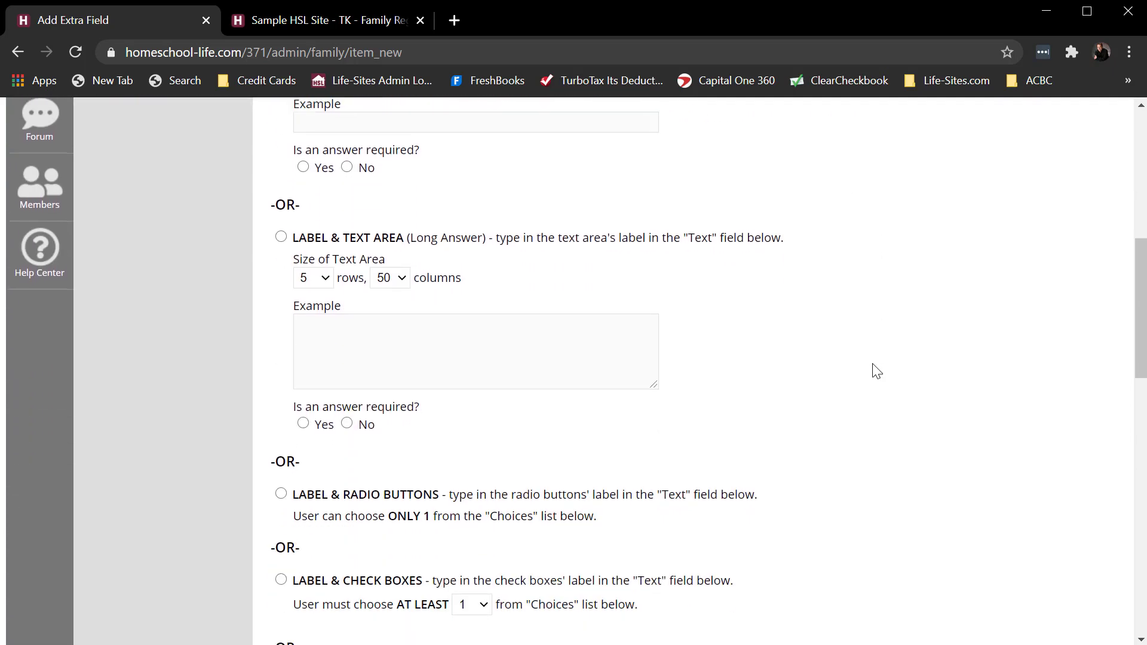
pyautogui.scroll(-1, 893, 358)
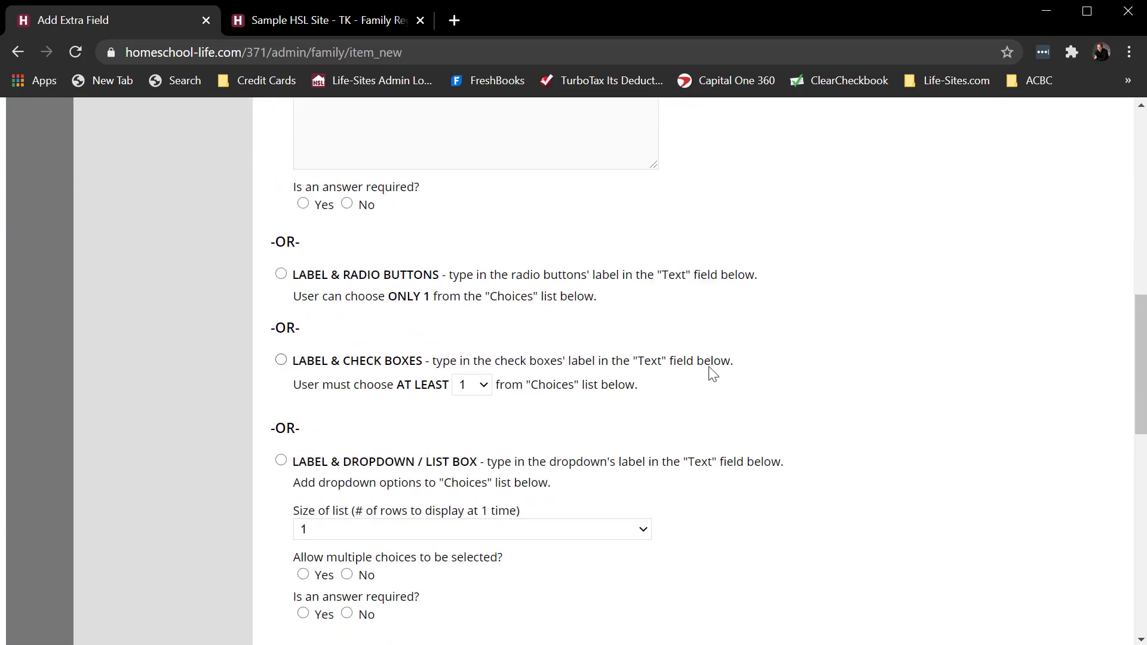
pyautogui.click(280, 360)
# - Enter "I have read and agree to the Statement of Faith." as the text of the SOF field
pyautogui.scroll(-4, 951, 393)
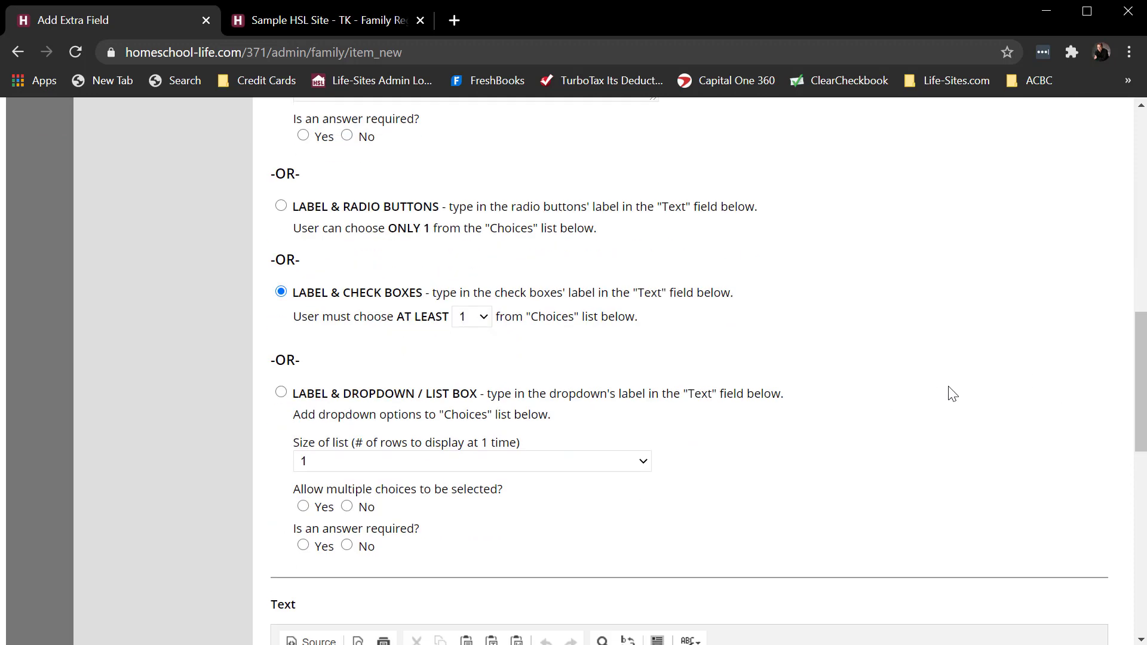
pyautogui.scroll(-2, 952, 394)
pyautogui.click(434, 523)
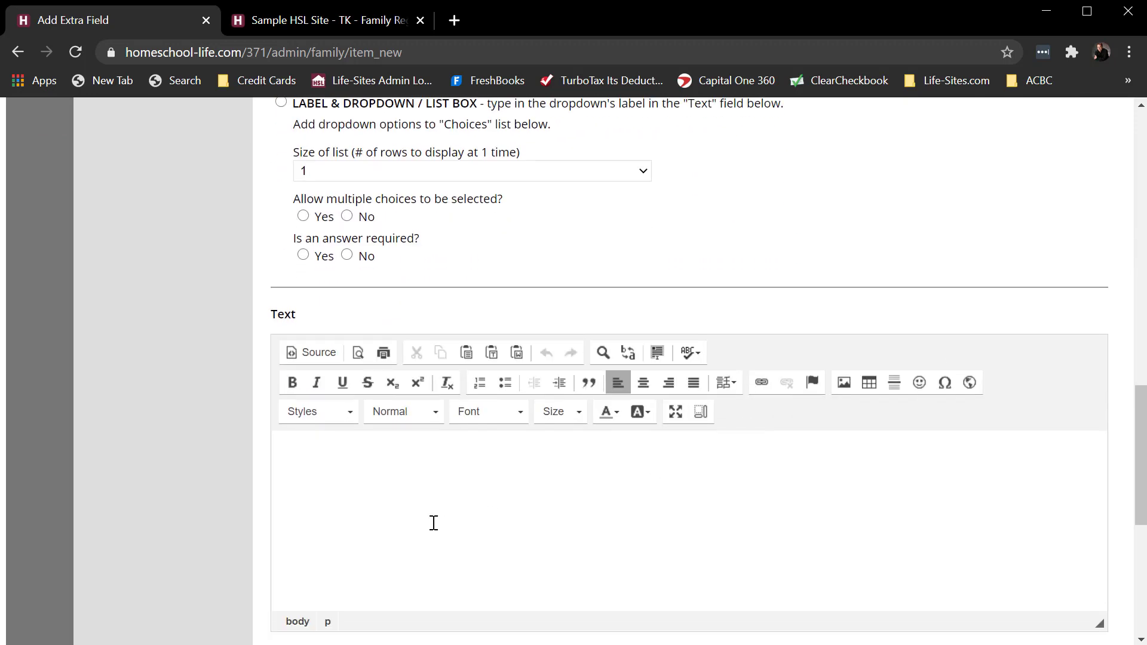
pyautogui.write('I have read and agree to the')
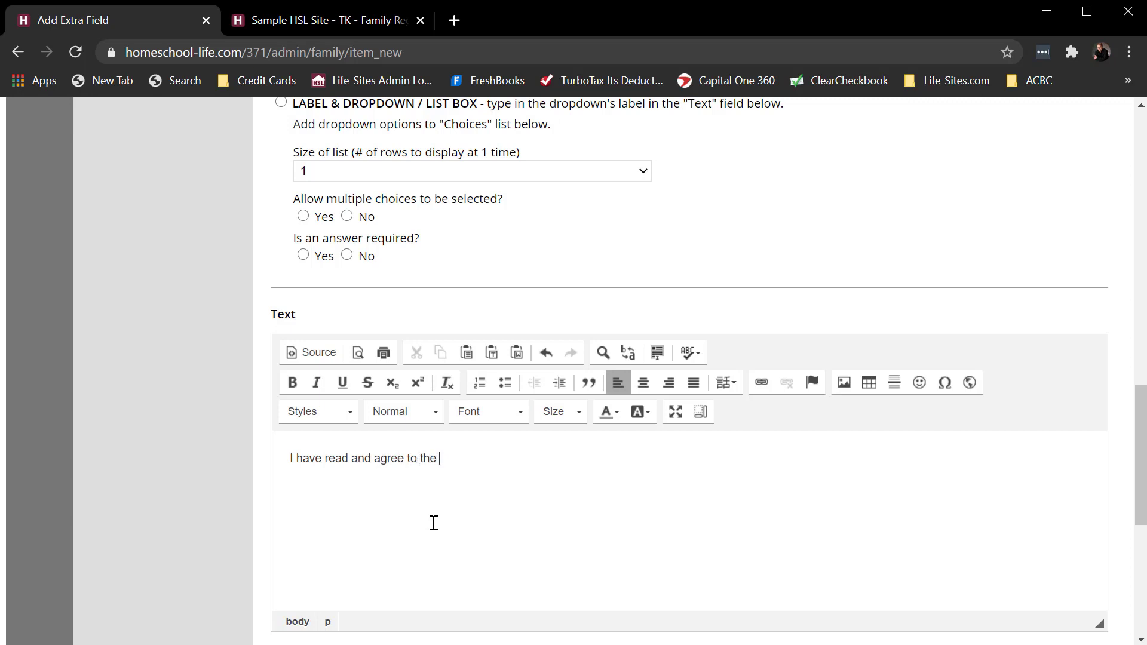
pyautogui.write(' Statement of')
pyautogui.write(' Faith')
pyautogui.write('!')
# - Enter "yes" and "no" as the SOF field's choices and add the extra field
pyautogui.scroll(-4, 599, 484)
pyautogui.click(418, 414)
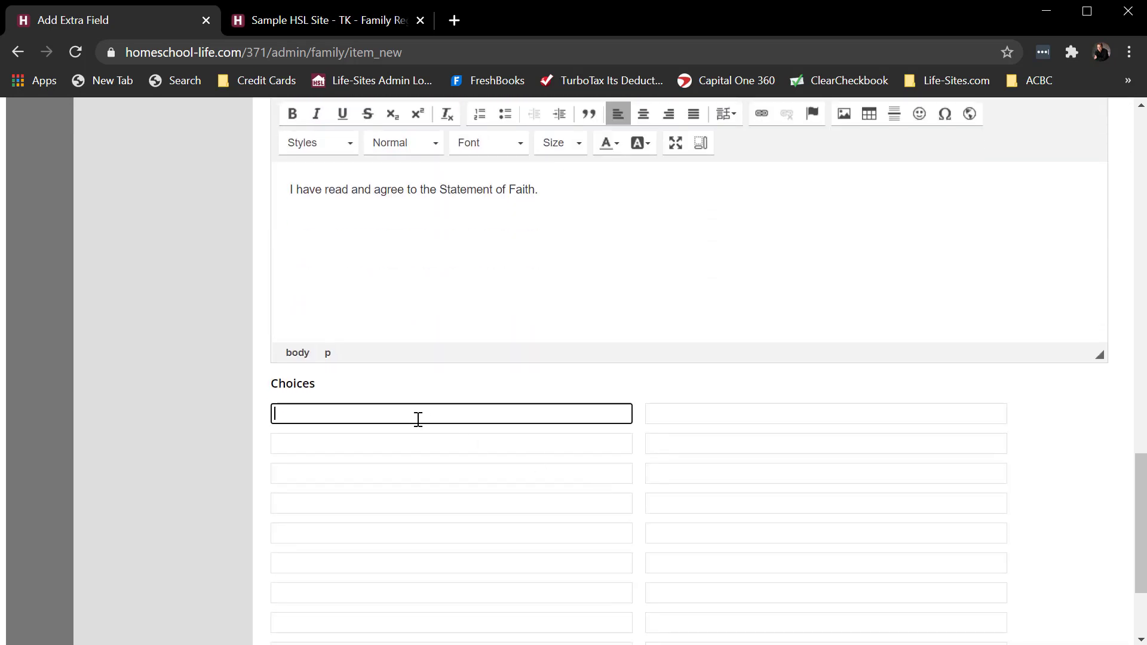
pyautogui.write('yes')
pyautogui.press('Tab')
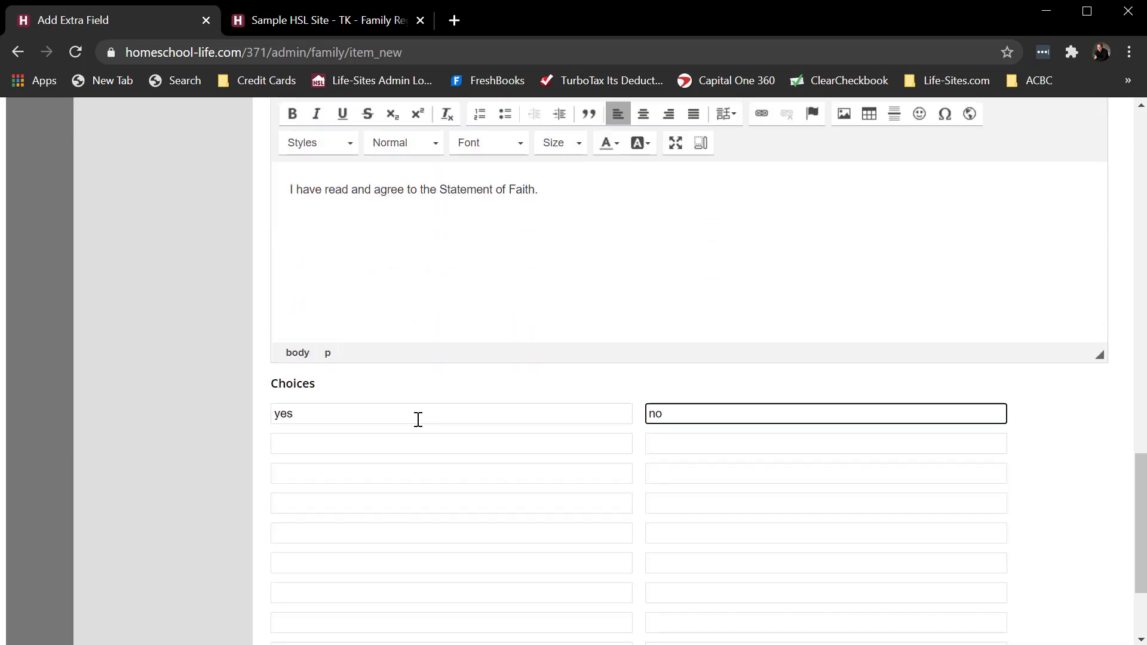
pyautogui.scroll(-3, 418, 419)
pyautogui.write('no')
pyautogui.click(328, 561)
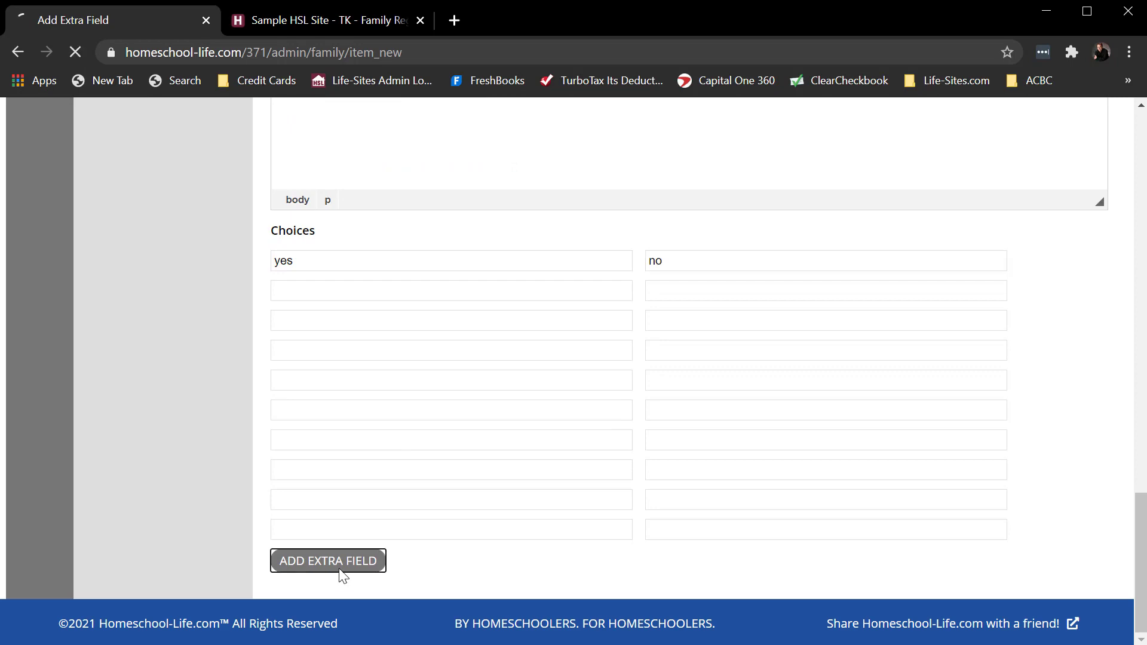
# - Reload the public family registration form from the site's home page and check the Statement of Faith question under Additional Questions
pyautogui.click(332, 20)
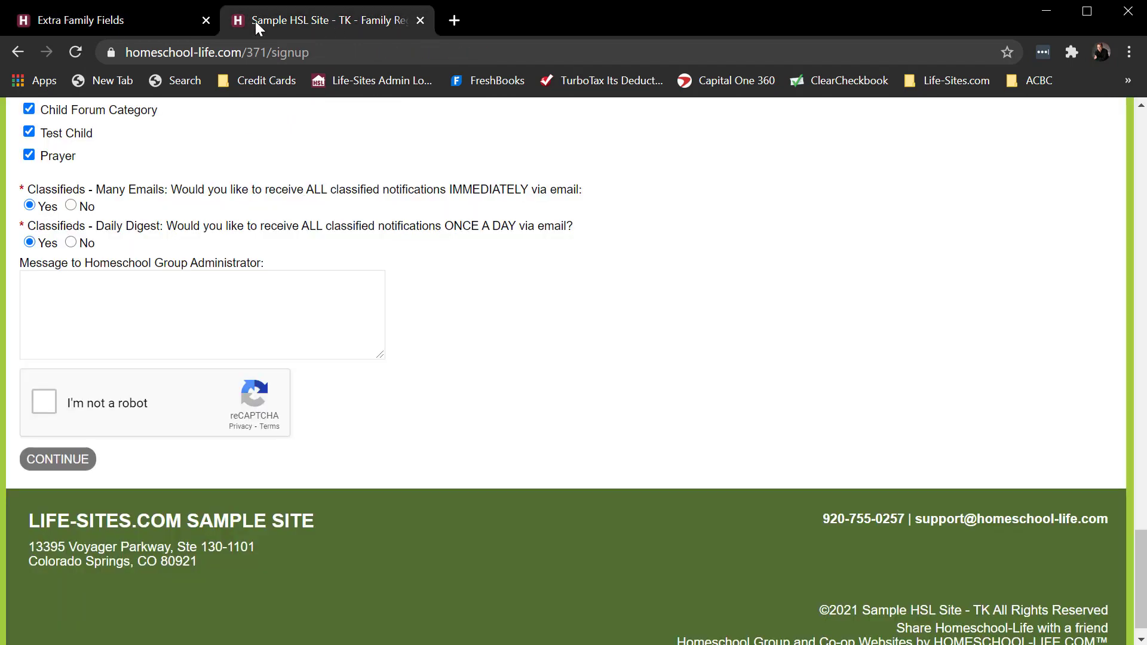
pyautogui.click(13, 53)
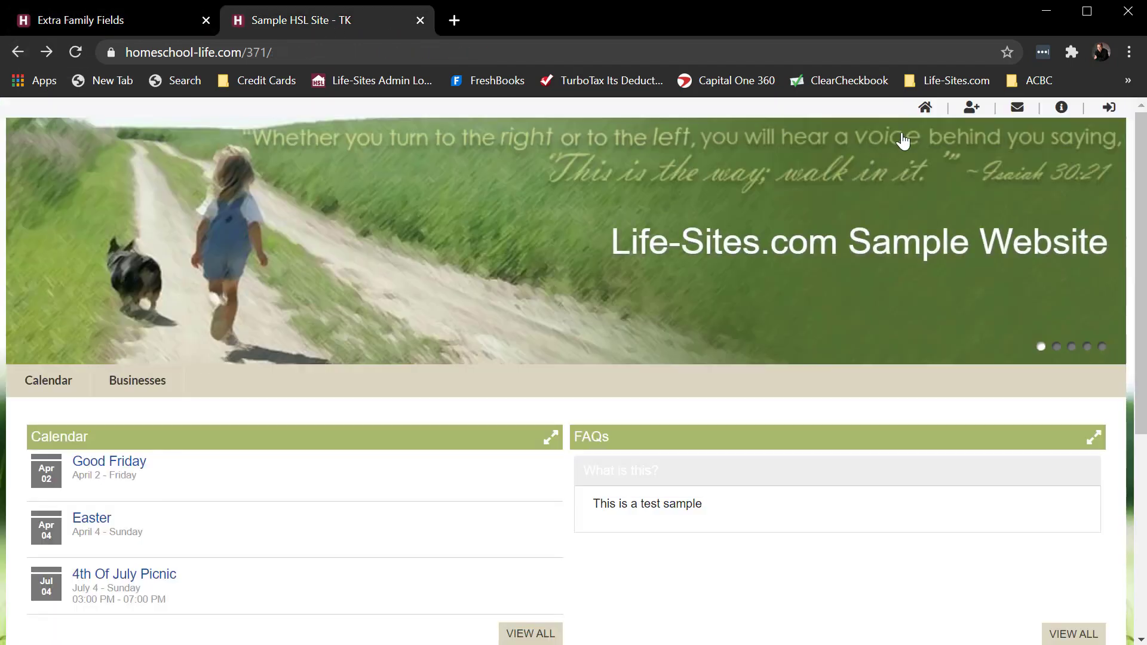
pyautogui.click(971, 109)
pyautogui.scroll(-15, 538, 374)
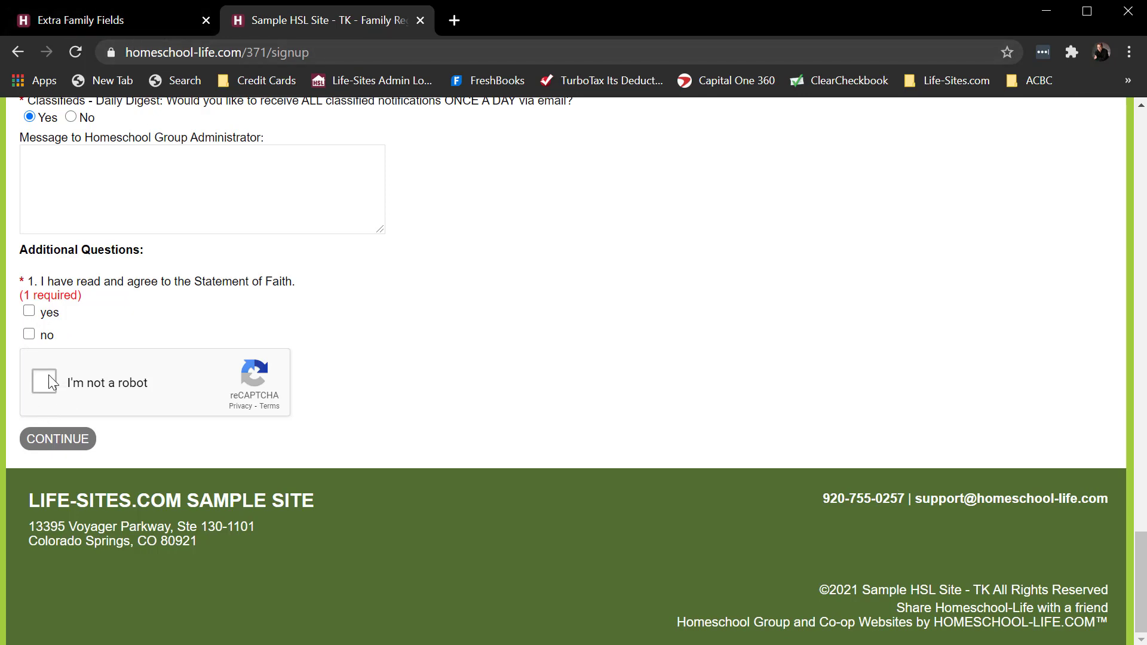
# - Delete the "no" choice from the SOF extra family field in the admin area and update the field
pyautogui.click(83, 27)
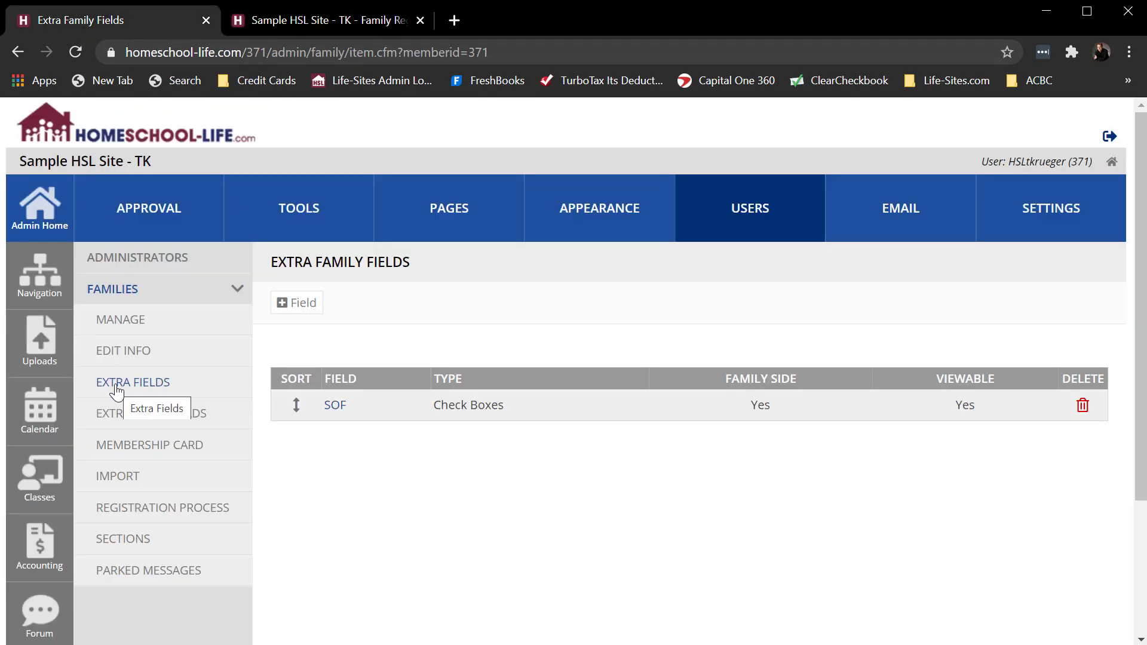
pyautogui.click(334, 405)
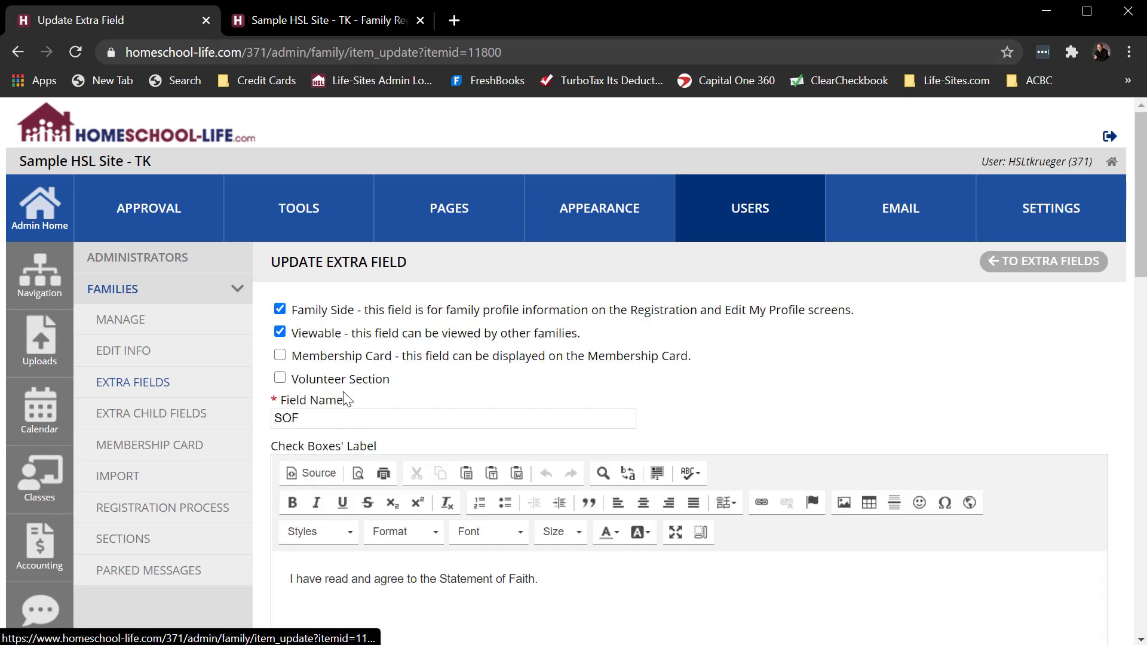
pyautogui.click(731, 207)
pyautogui.scroll(-5, 732, 351)
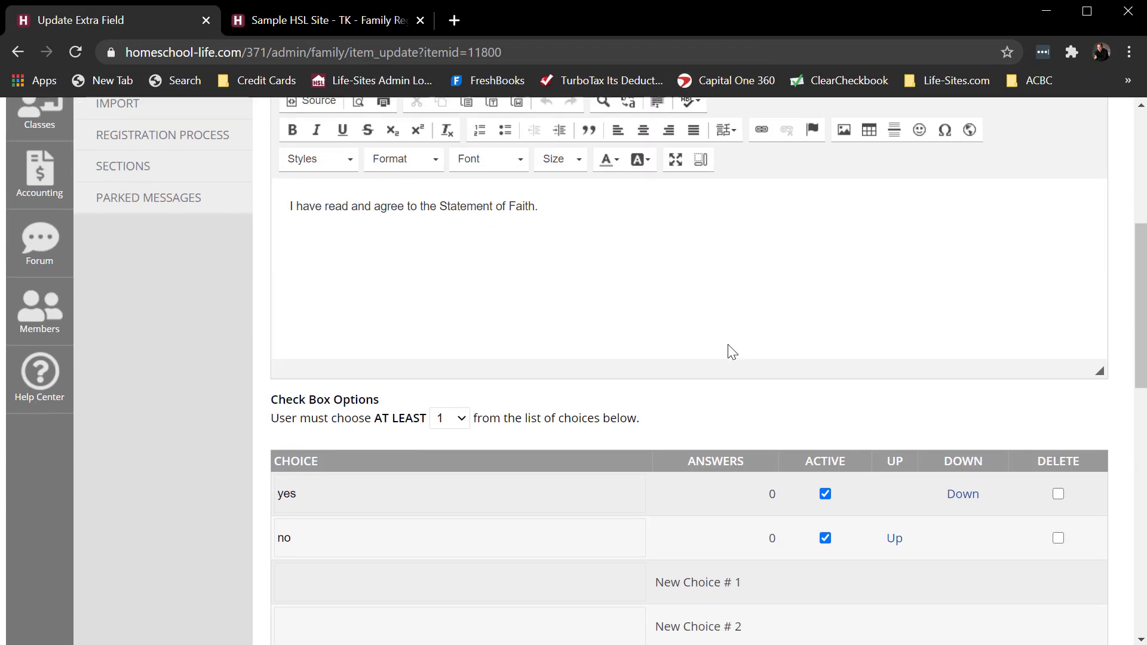
pyautogui.scroll(-4, 732, 351)
pyautogui.scroll(1, 729, 351)
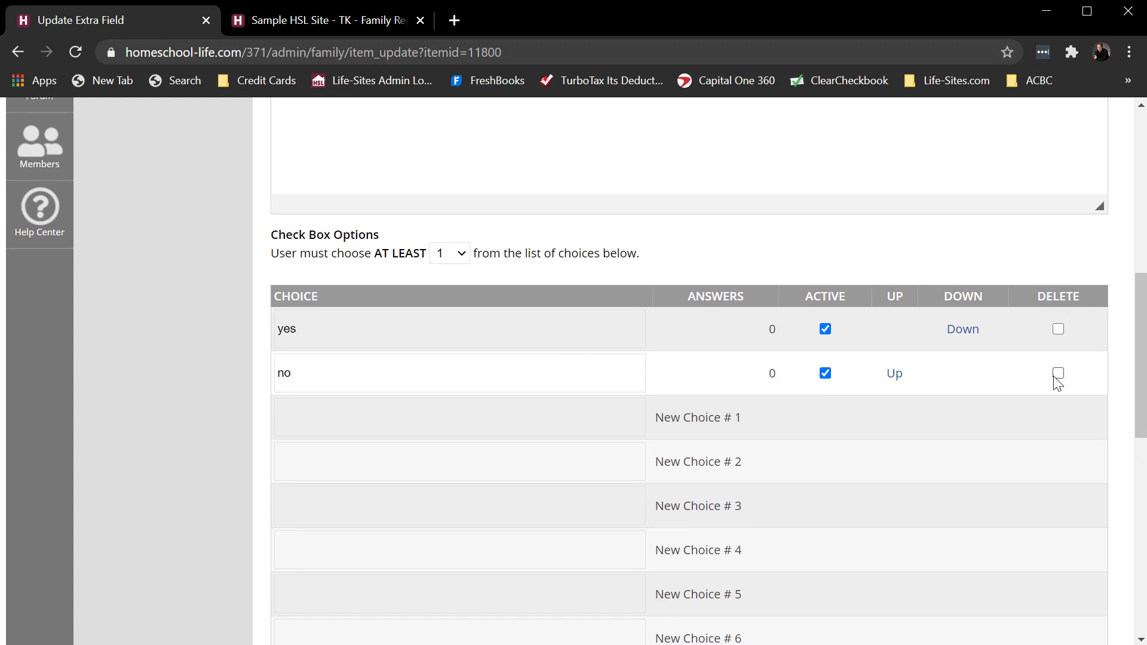
pyautogui.click(1058, 374)
pyautogui.scroll(-10, 849, 388)
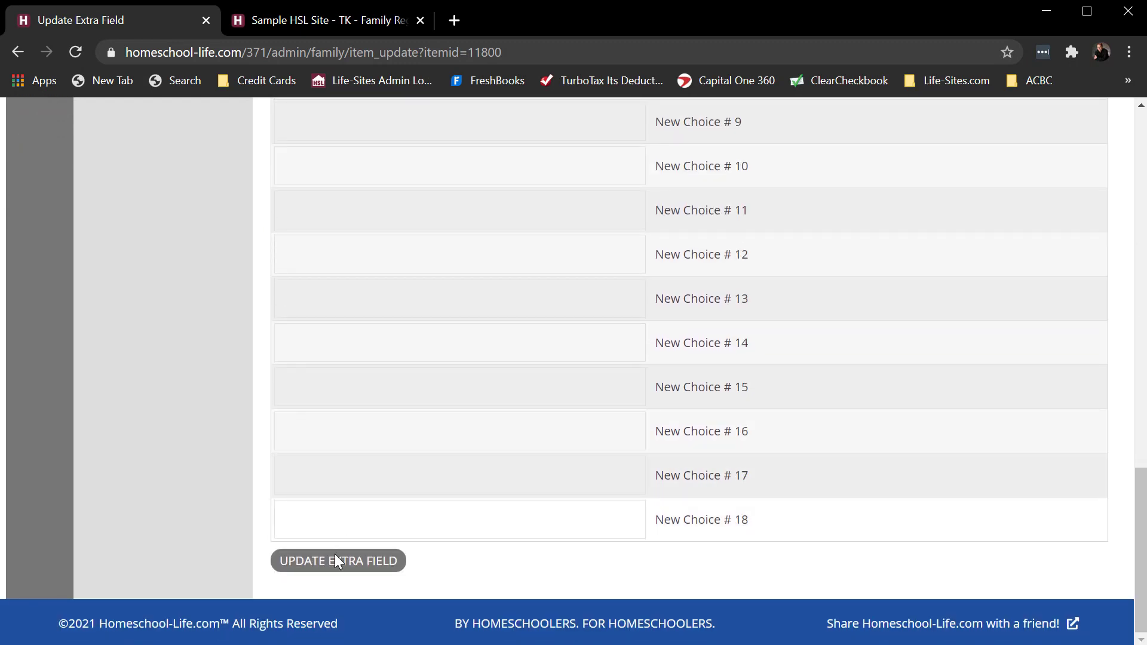
pyautogui.click(336, 560)
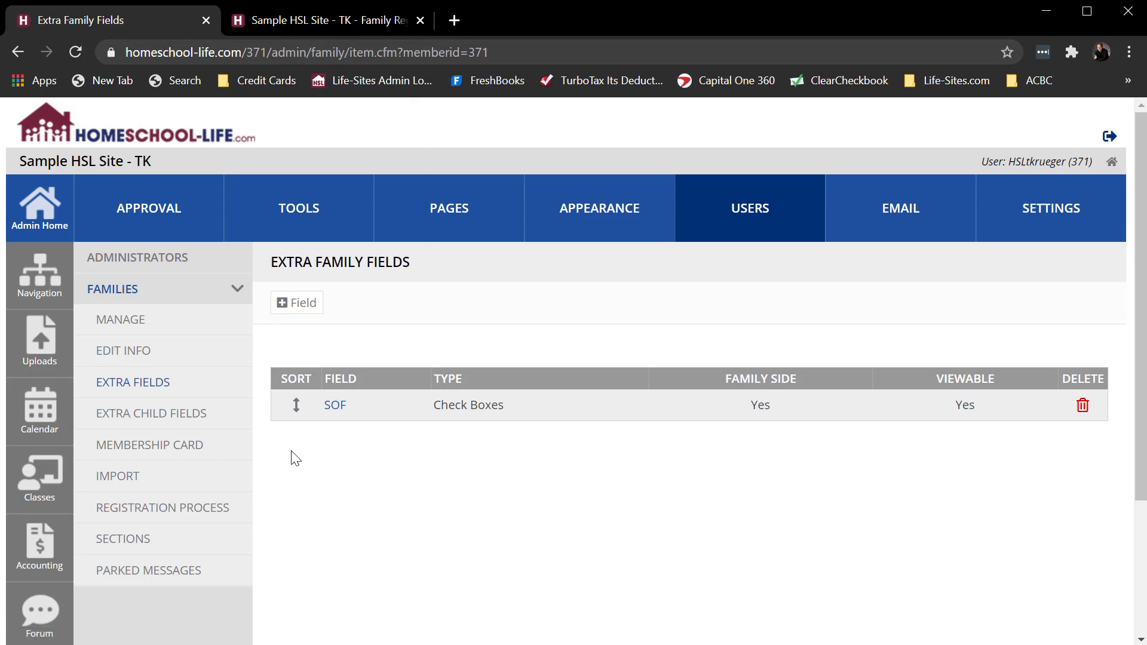
# - Review the SOF field's choices, and reload the public registration form to check its Statement of Faith question
pyautogui.click(346, 414)
pyautogui.scroll(-3, 710, 457)
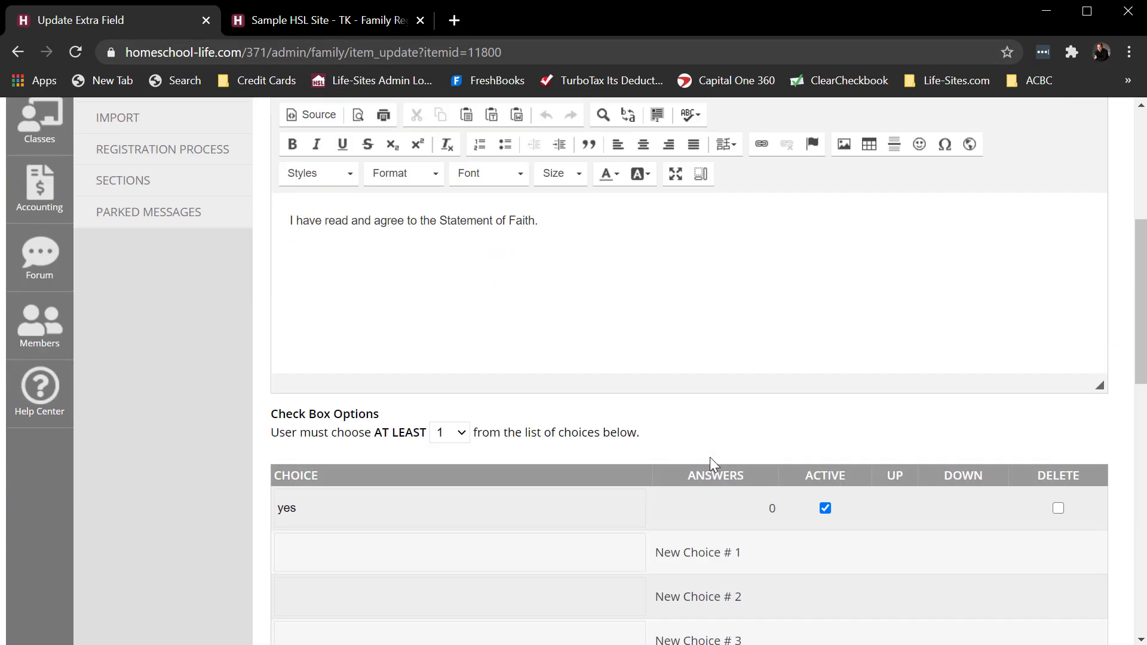
pyautogui.click(343, 20)
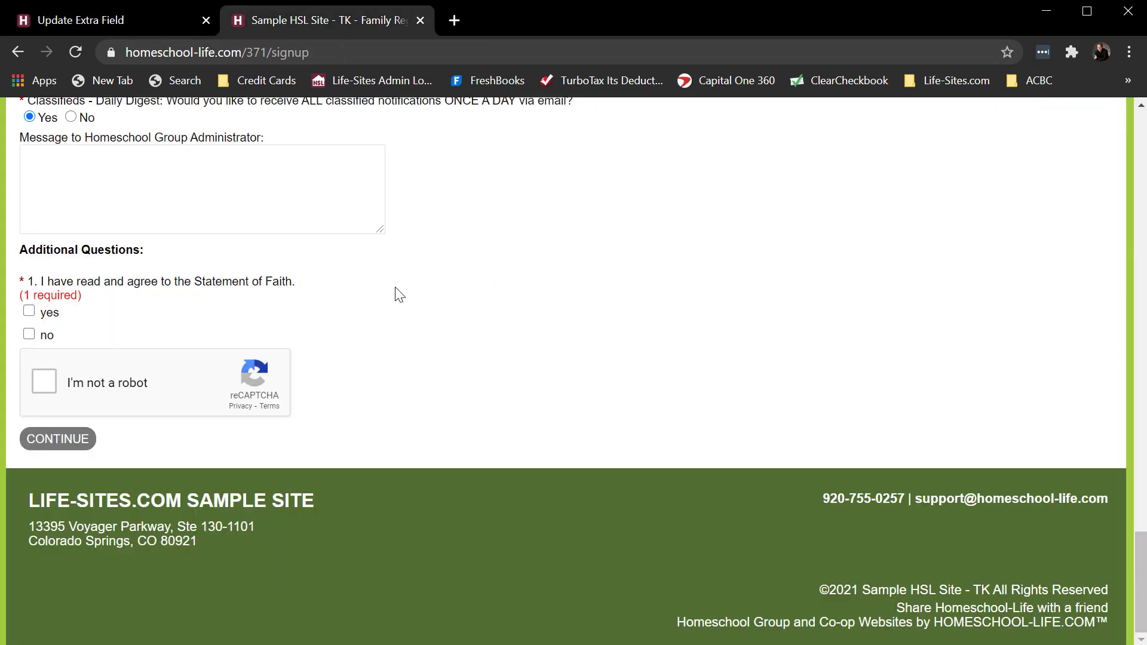
pyautogui.click(17, 52)
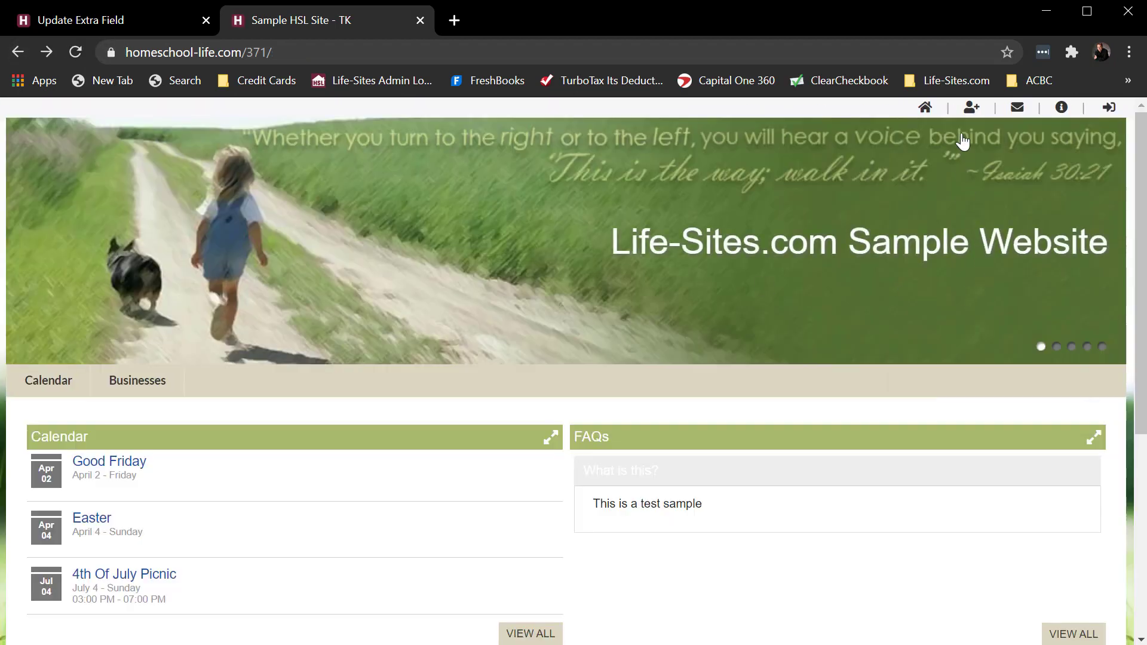
pyautogui.click(972, 109)
pyautogui.scroll(-20, 547, 412)
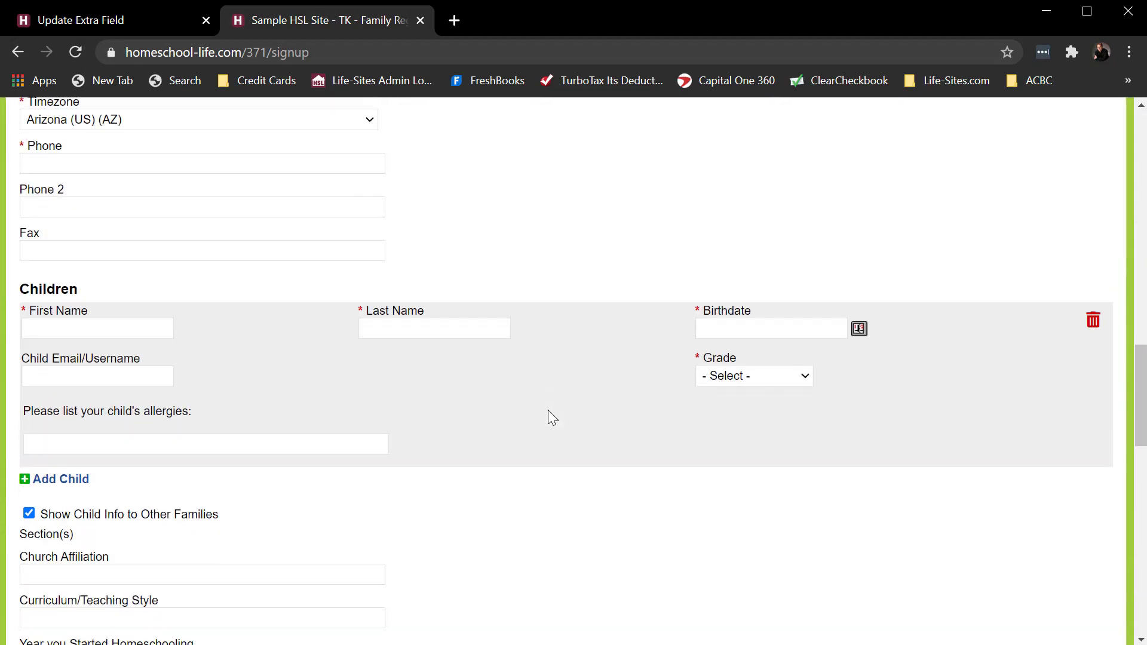
pyautogui.scroll(-5, 550, 415)
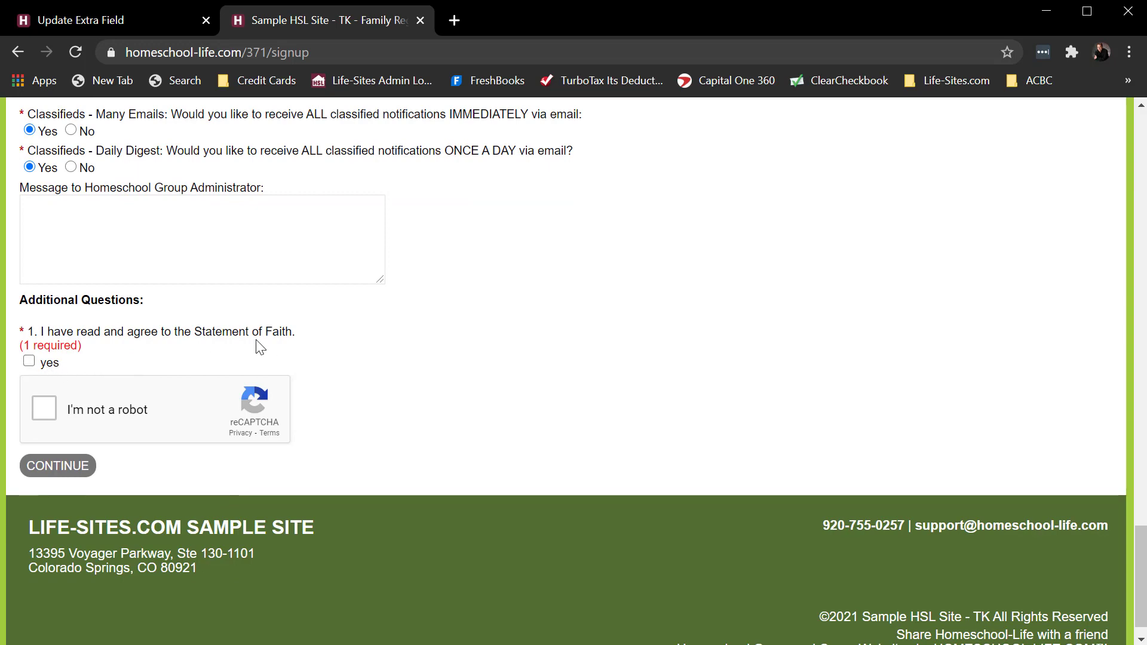
# - Look back over the registration form from the notification questions up to the Children section
pyautogui.scroll(3, 621, 349)
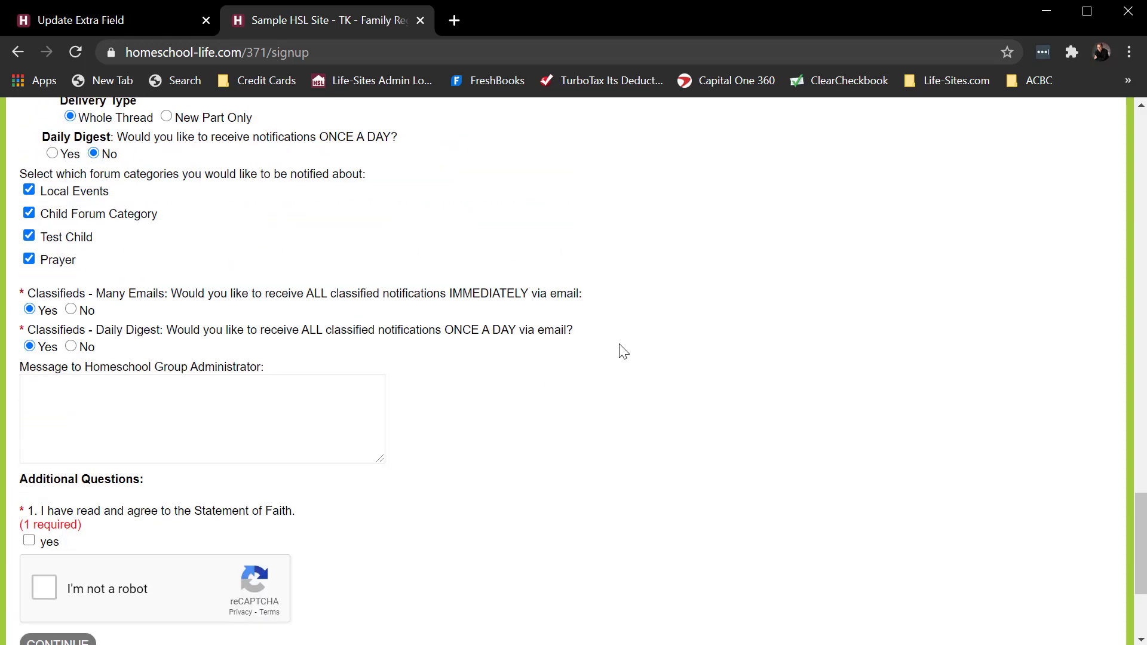
pyautogui.scroll(3, 621, 349)
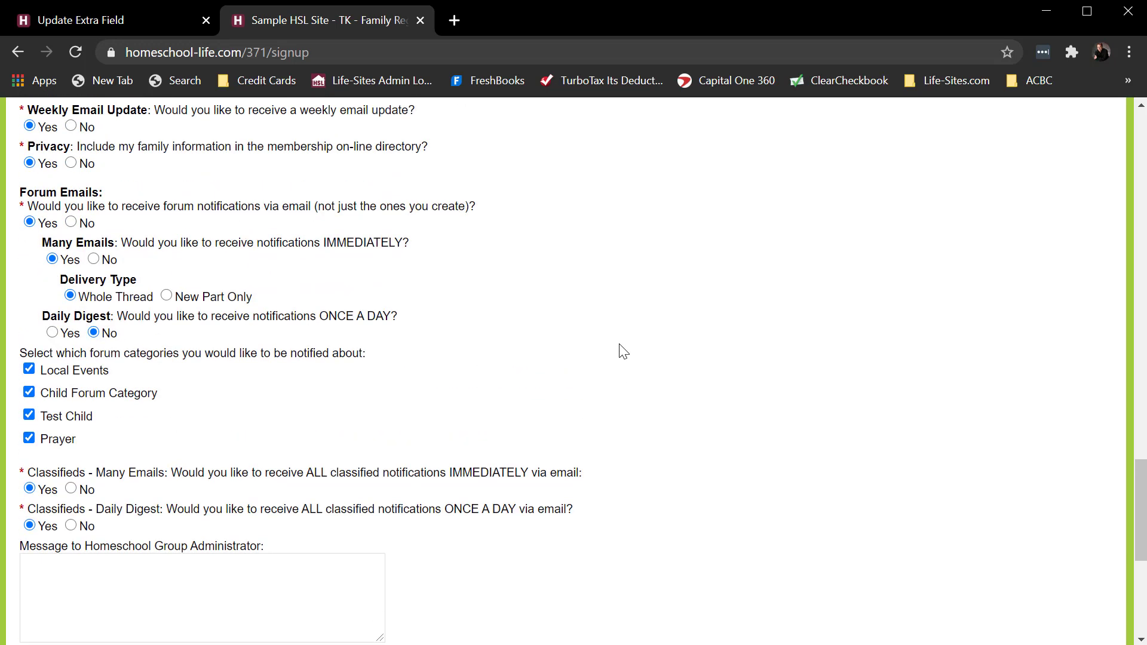
pyautogui.scroll(9, 624, 351)
pyautogui.scroll(2, 619, 343)
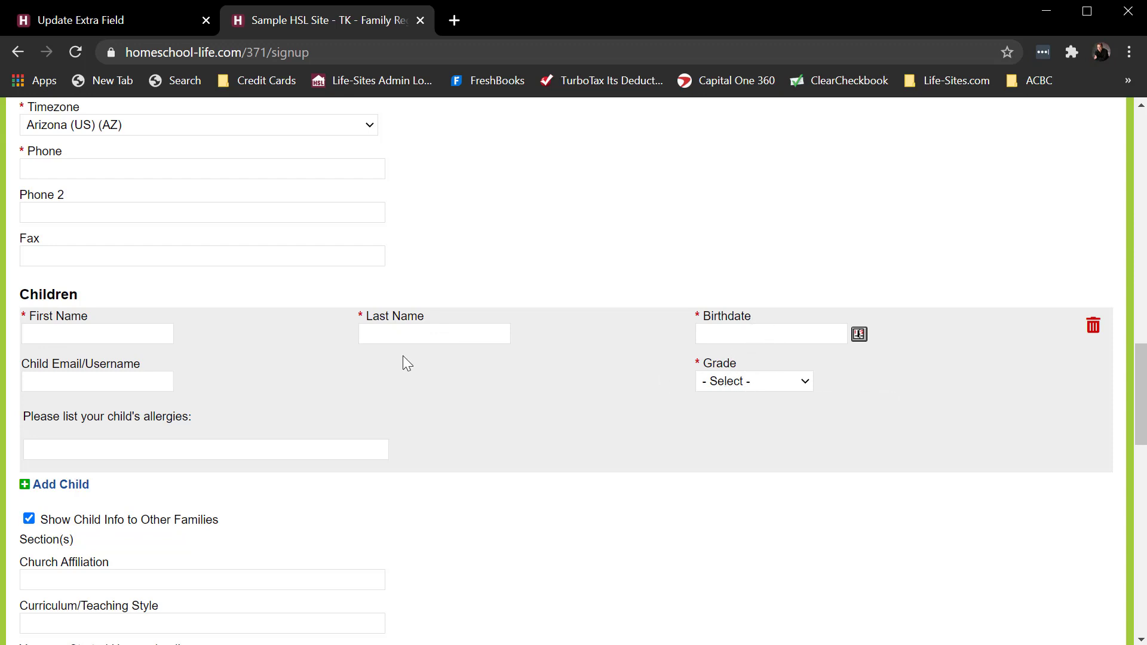
# - In the admin Privacy Options, set Child Logins to give families the option to allow their children to login, and save the changes
pyautogui.click(108, 27)
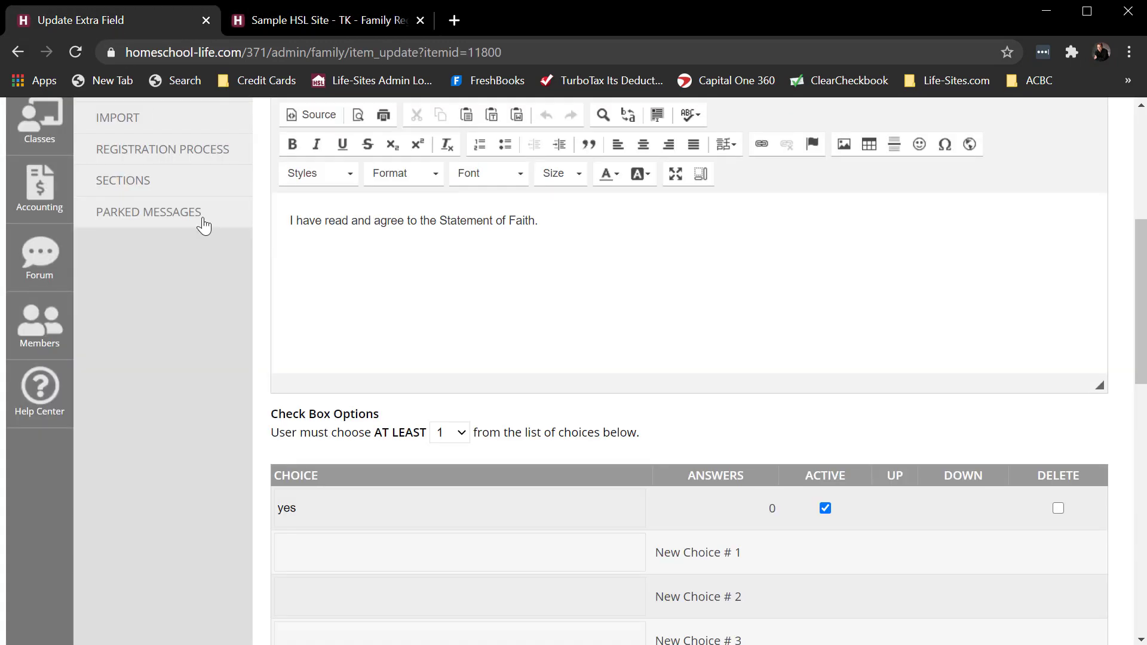
pyautogui.scroll(5, 225, 274)
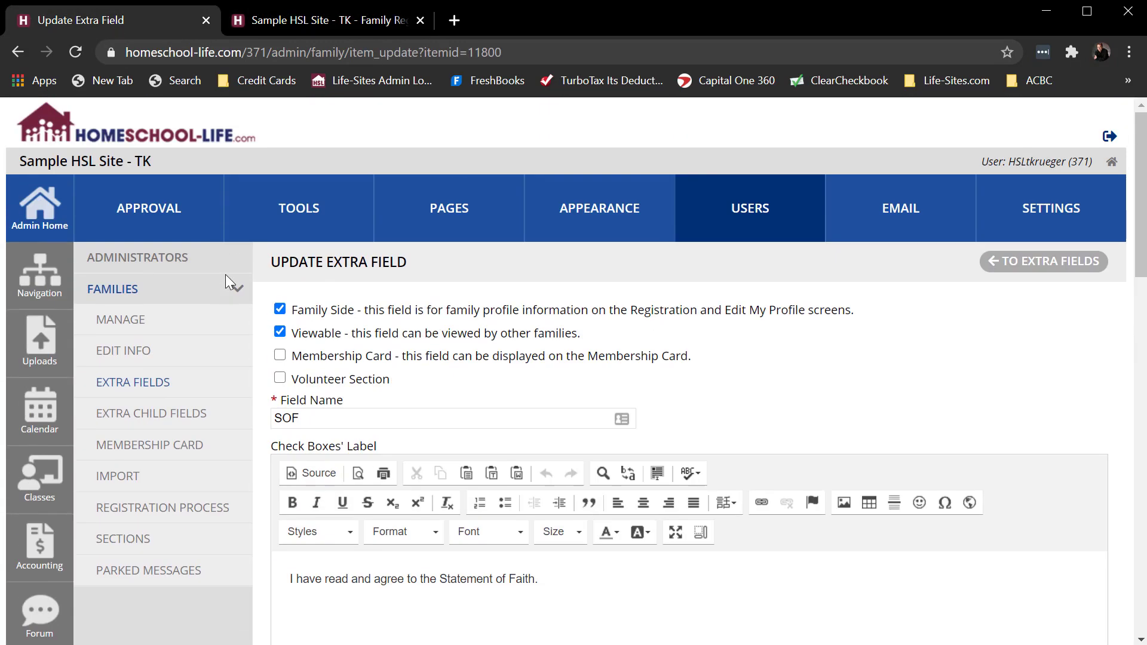
pyautogui.click(1043, 209)
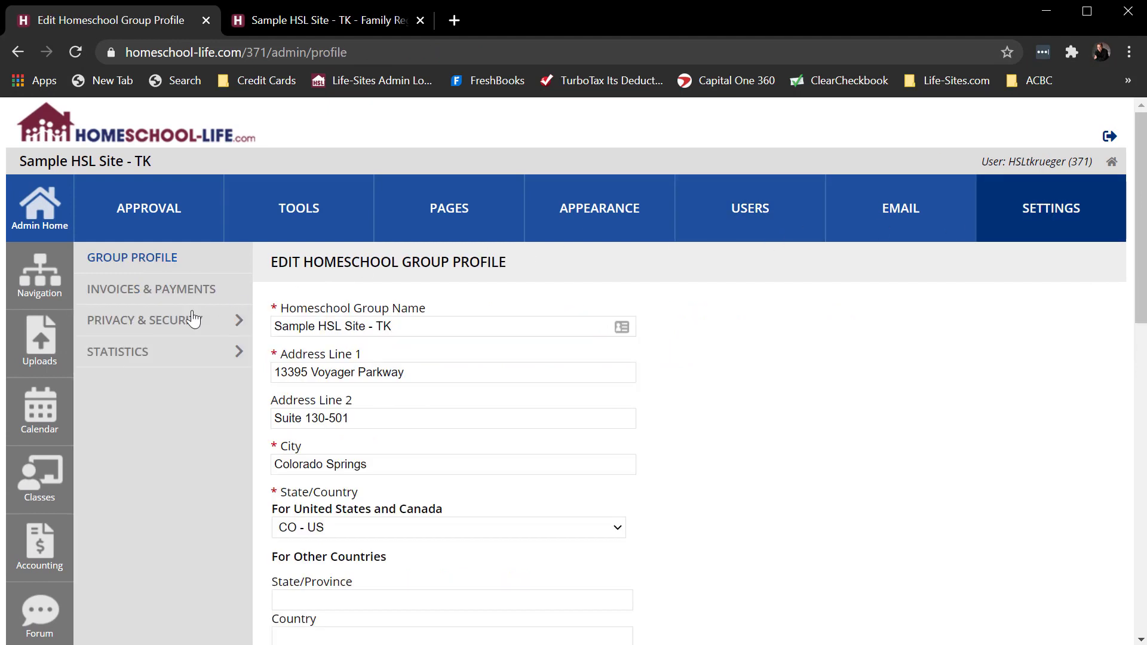
pyautogui.click(155, 326)
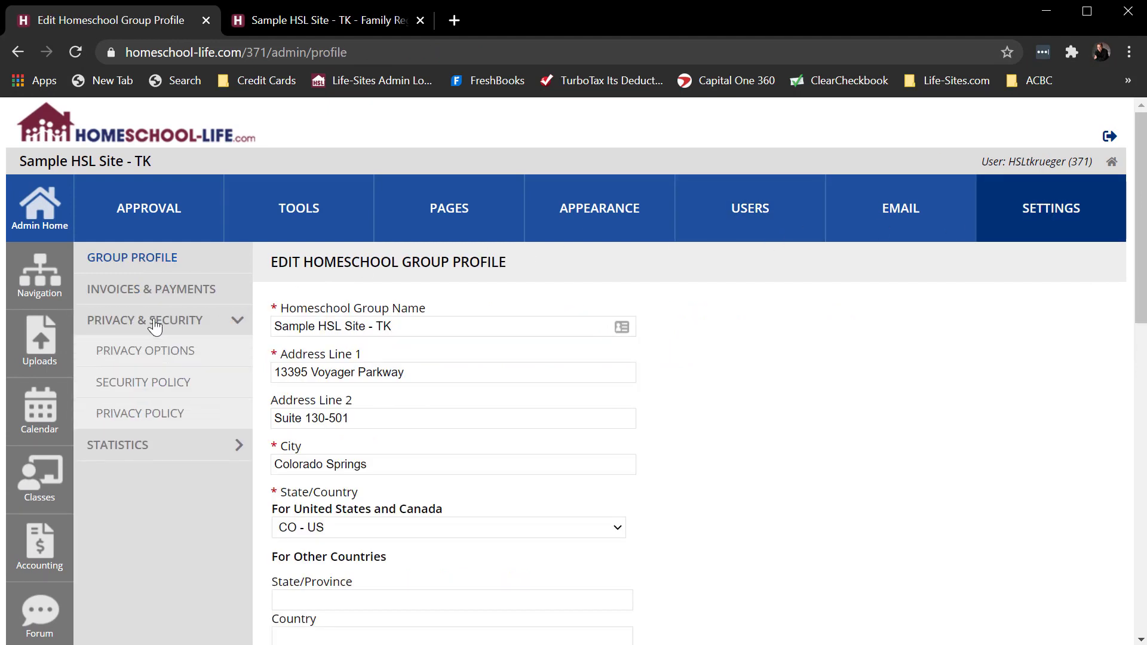
pyautogui.click(147, 361)
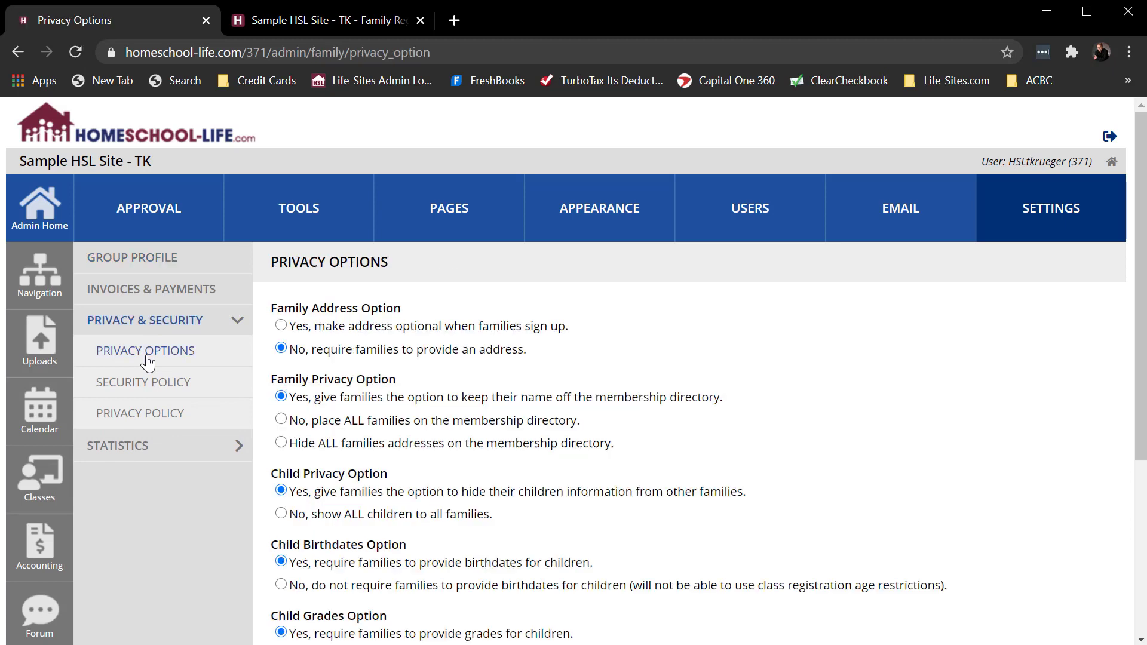
pyautogui.scroll(-1, 851, 364)
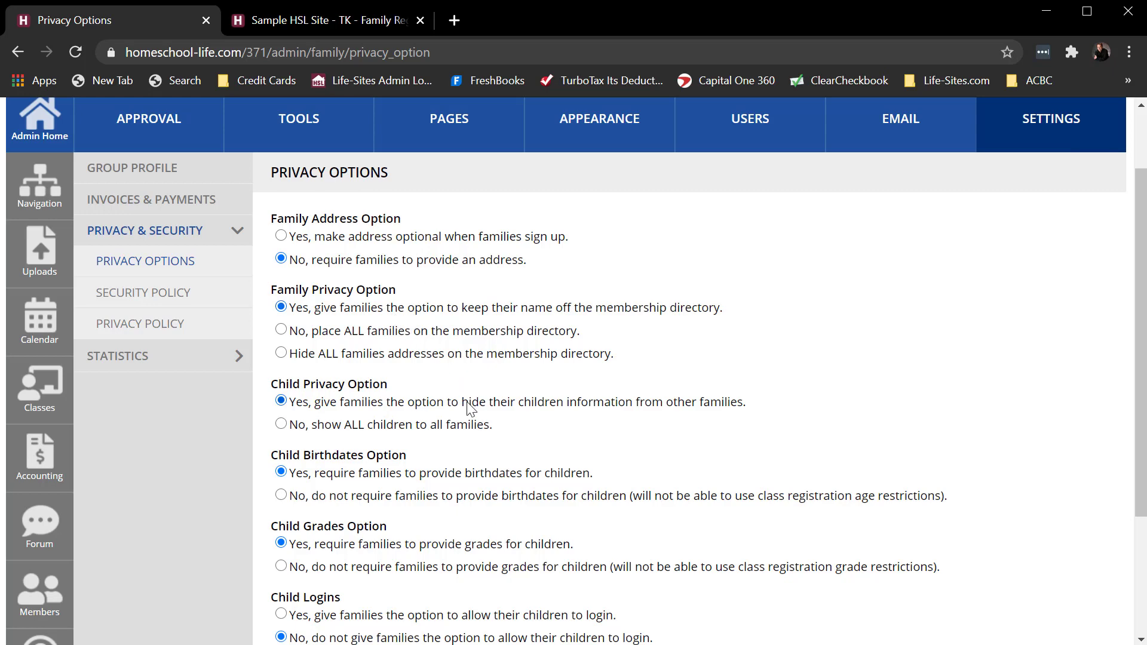
pyautogui.scroll(-3, 645, 424)
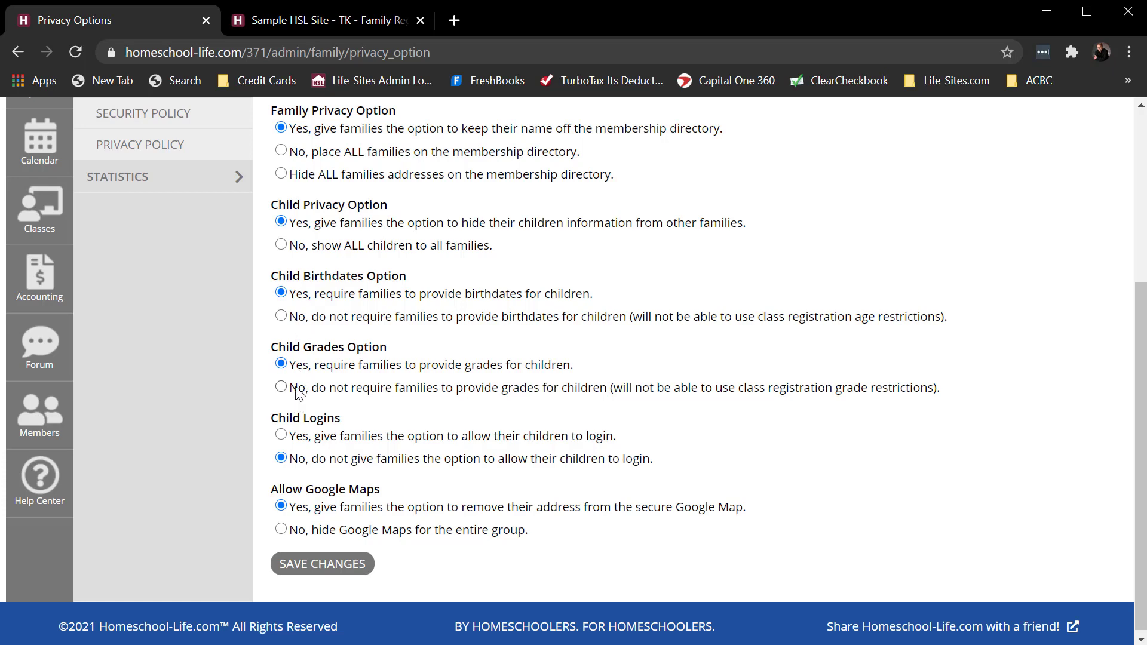
pyautogui.click(281, 435)
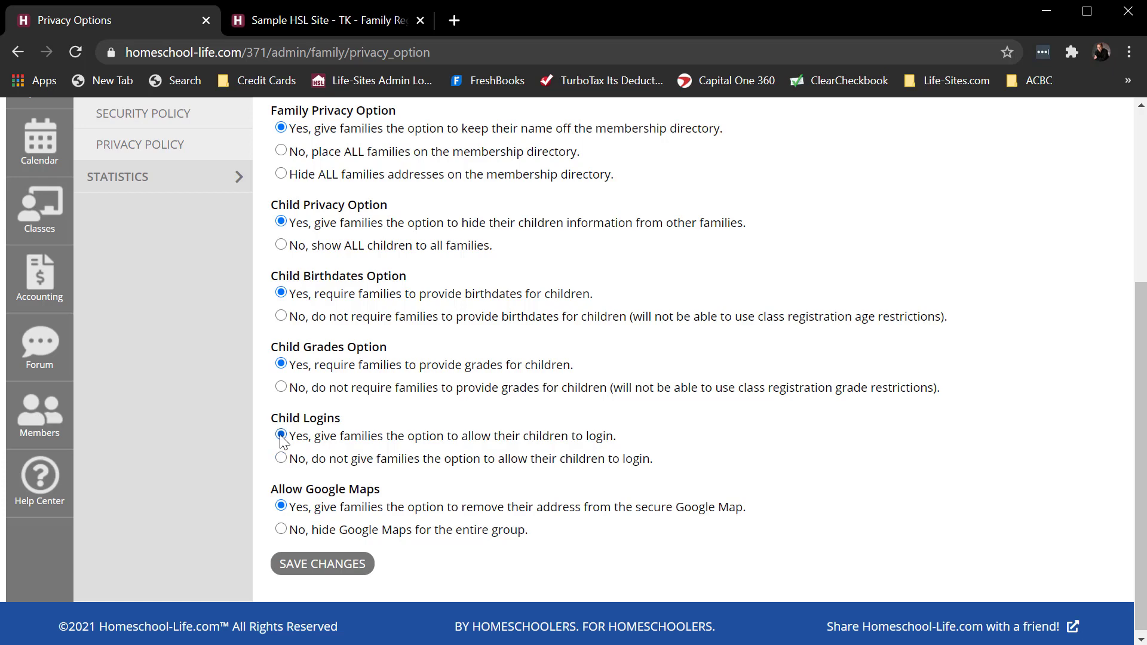
pyautogui.click(323, 565)
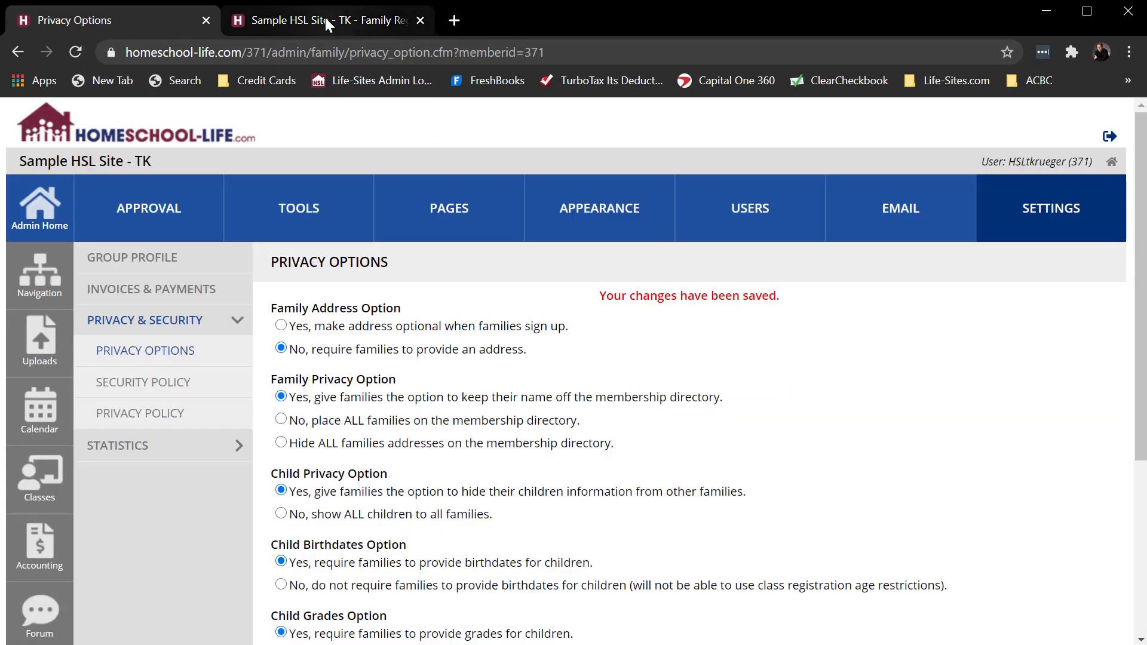
# - Reload the public registration form and check the Children section for the child password field
pyautogui.click(322, 19)
pyautogui.click(17, 52)
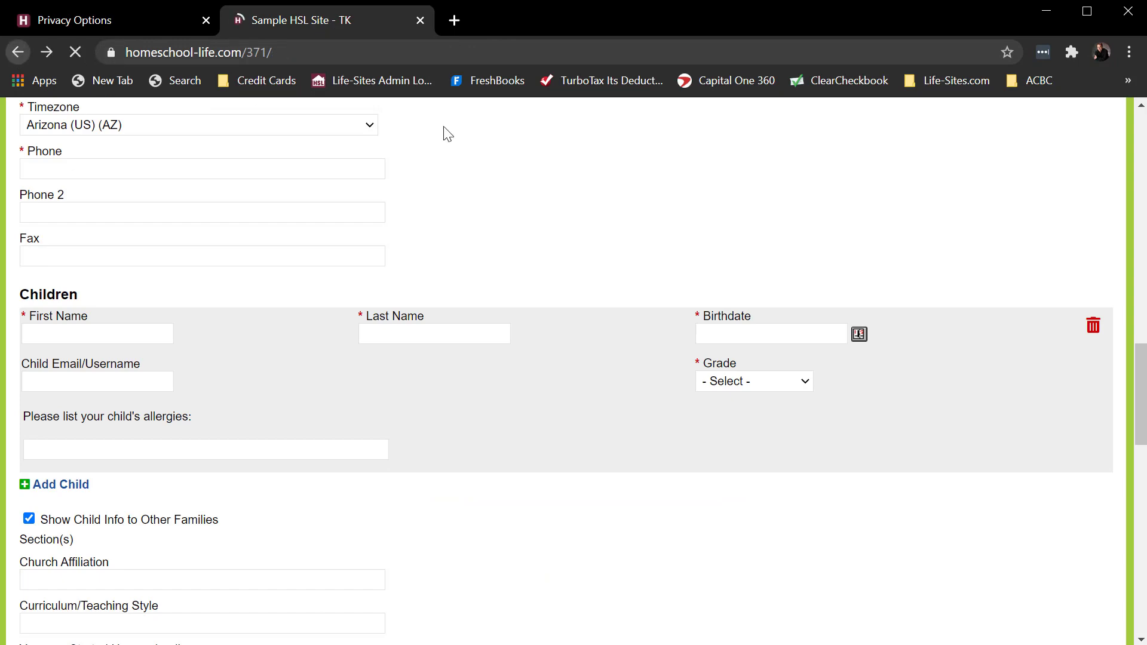
pyautogui.click(976, 107)
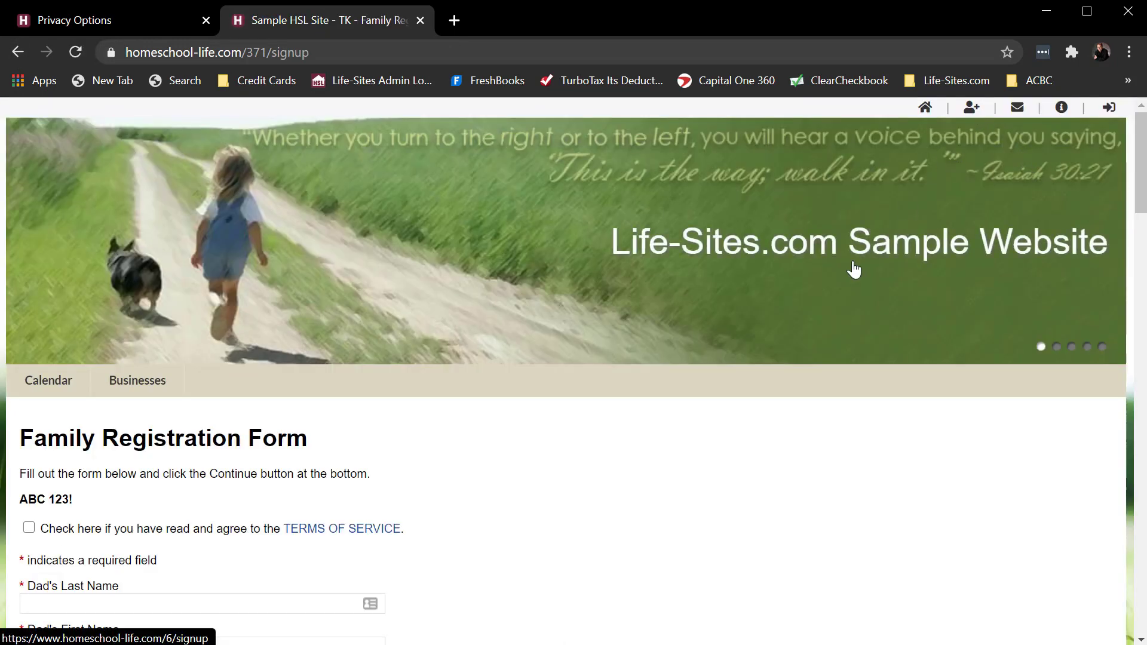
pyautogui.scroll(-10, 697, 354)
pyautogui.scroll(-10, 699, 355)
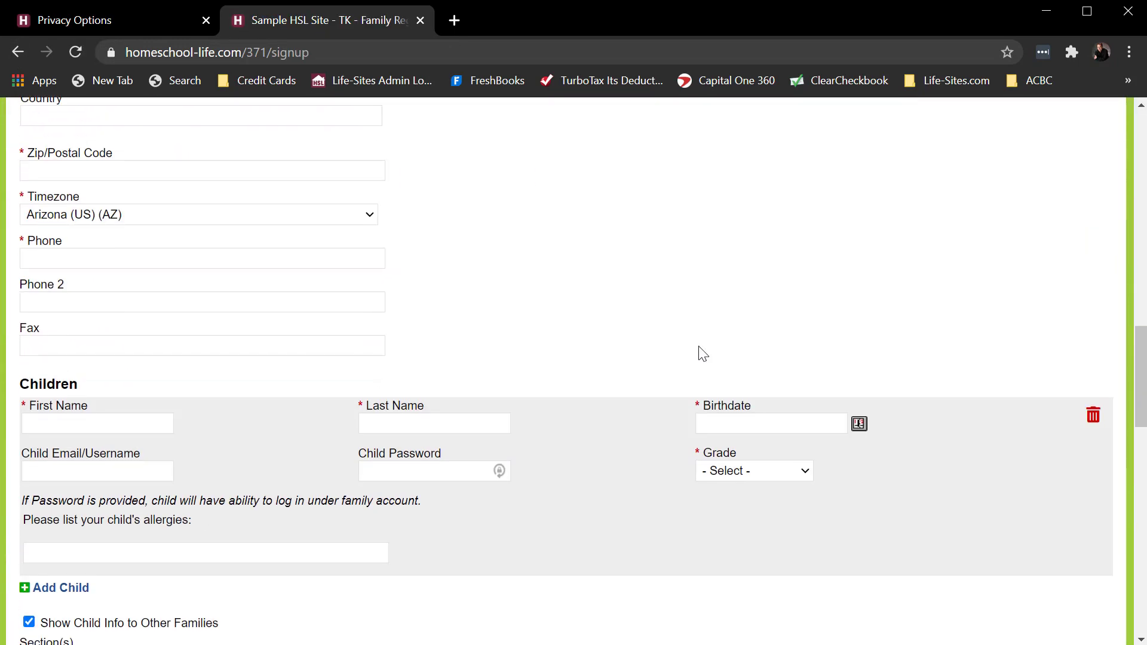
pyautogui.click(408, 390)
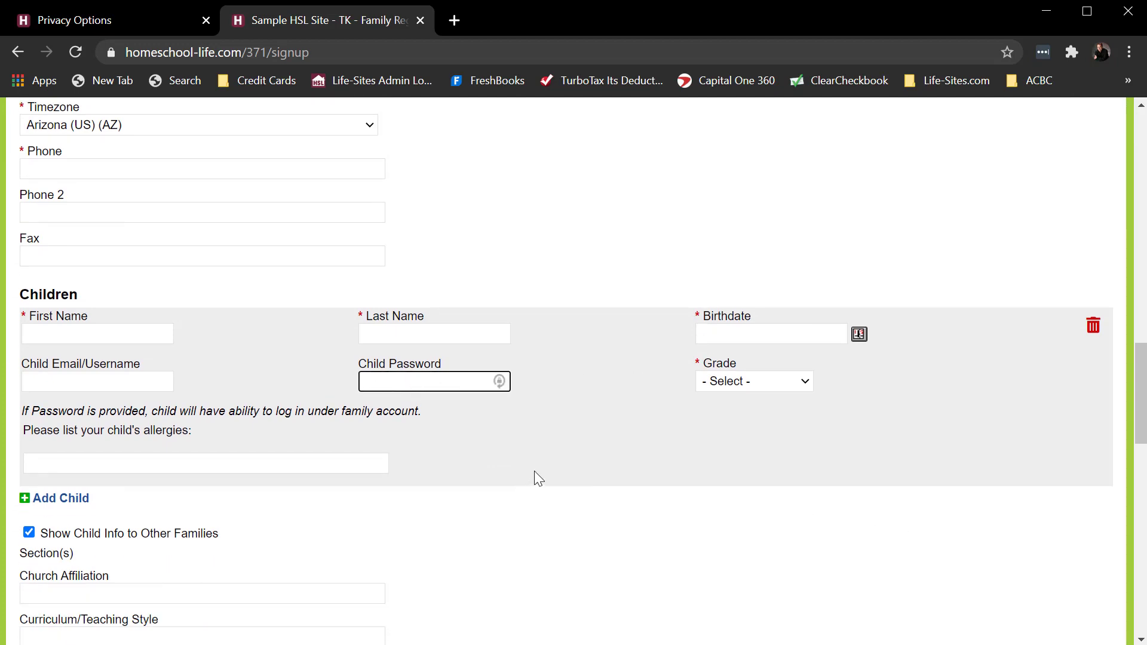
# - Confirm having read and agreed to the Terms of Service at the start of the Family Registration Form
pyautogui.scroll(-4, 535, 472)
pyautogui.scroll(14, 536, 469)
pyautogui.scroll(10, 537, 474)
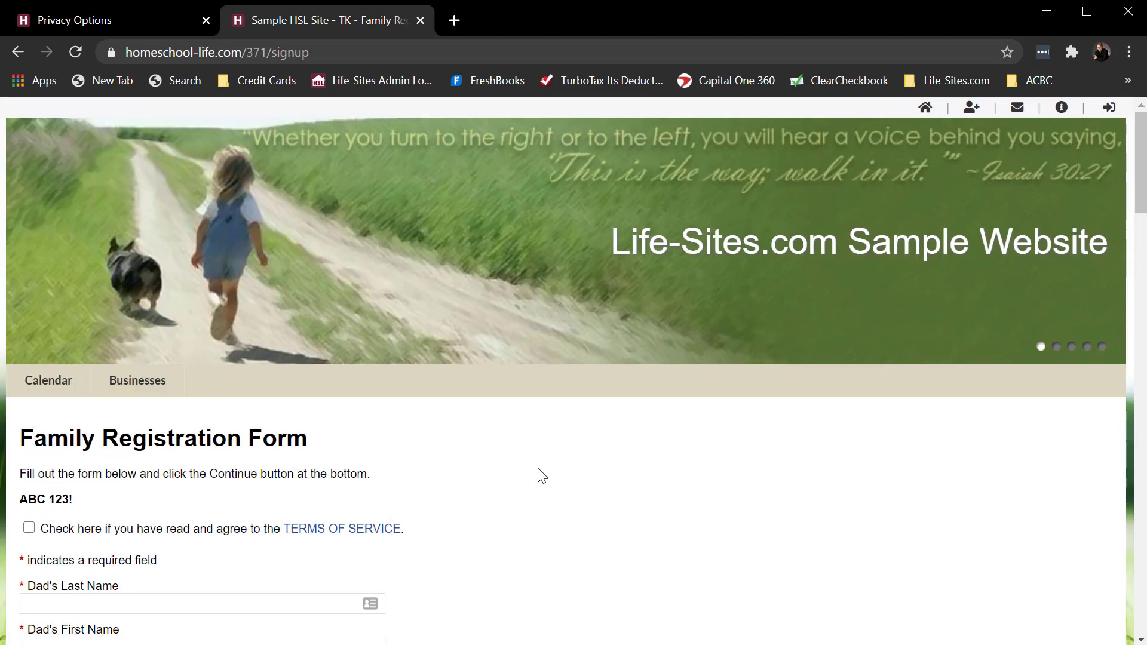
pyautogui.scroll(-3, 538, 474)
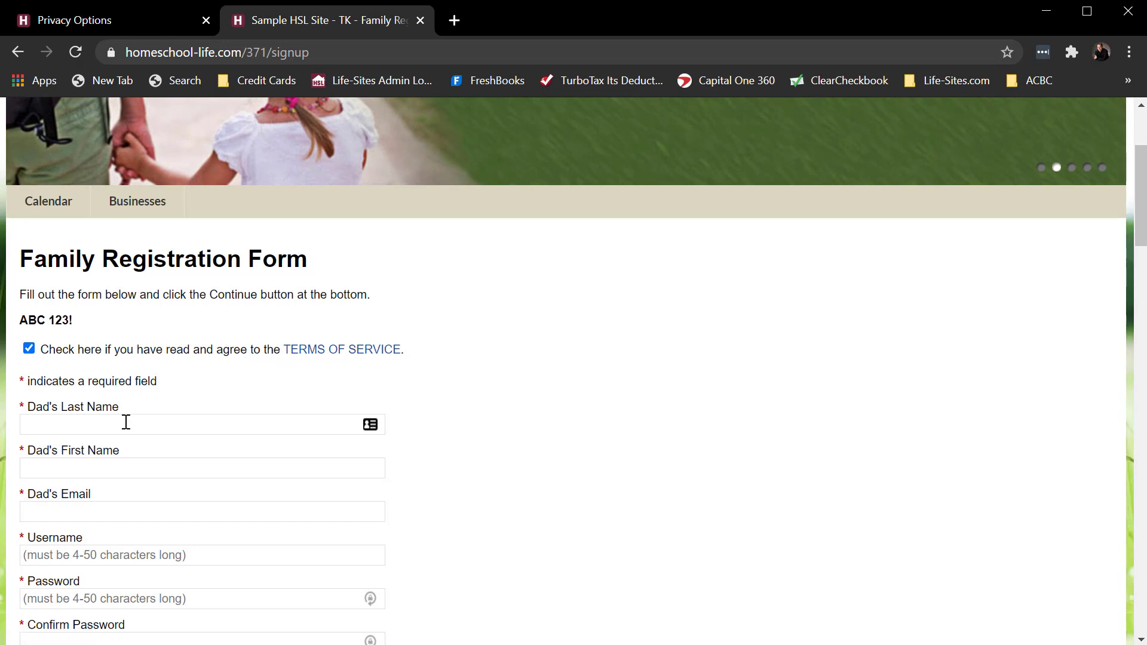
# - Fill in the father's last name, first name and email on the Family Registration Form
pyautogui.click(110, 432)
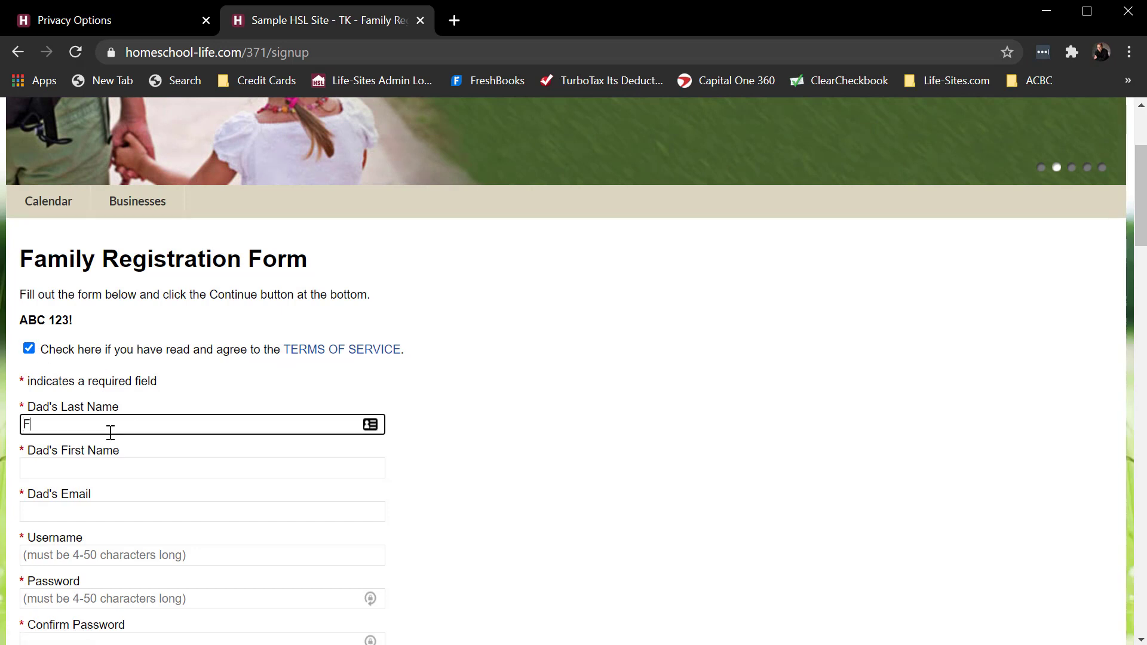
pyautogui.press('Tab')
pyautogui.write('Rogers')
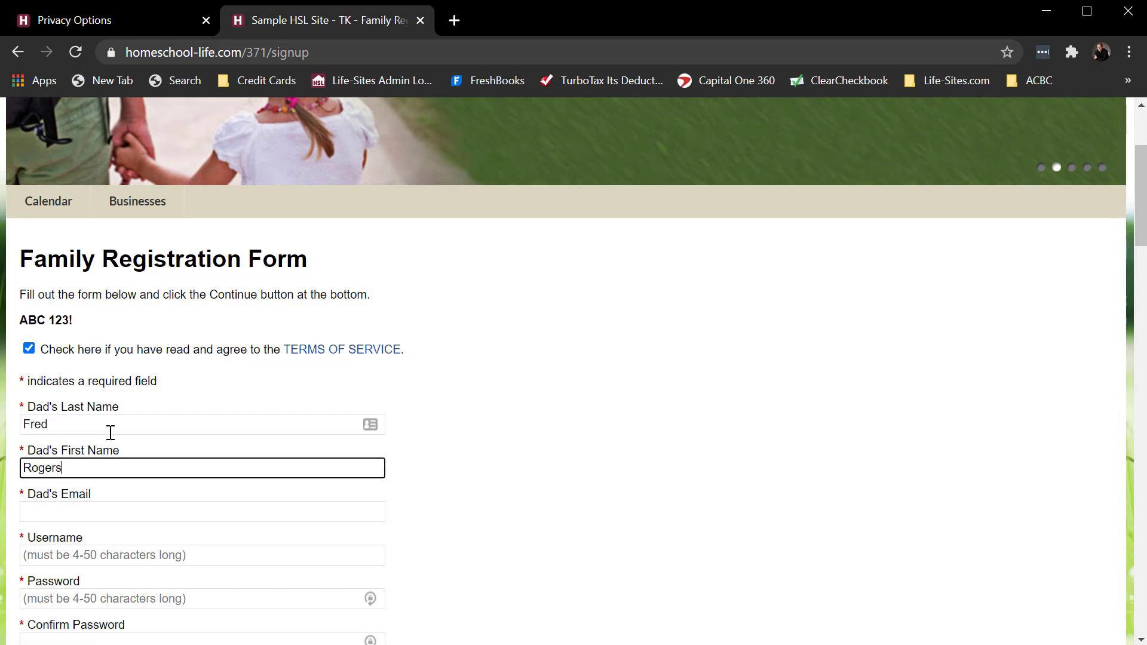
pyautogui.press('Tab')
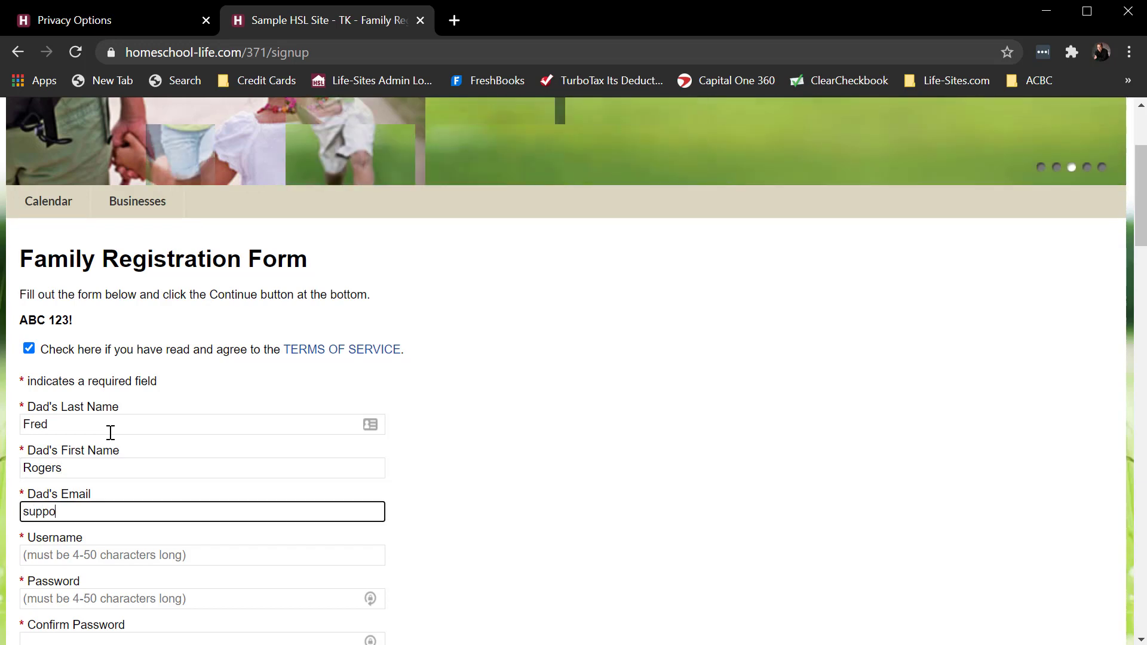
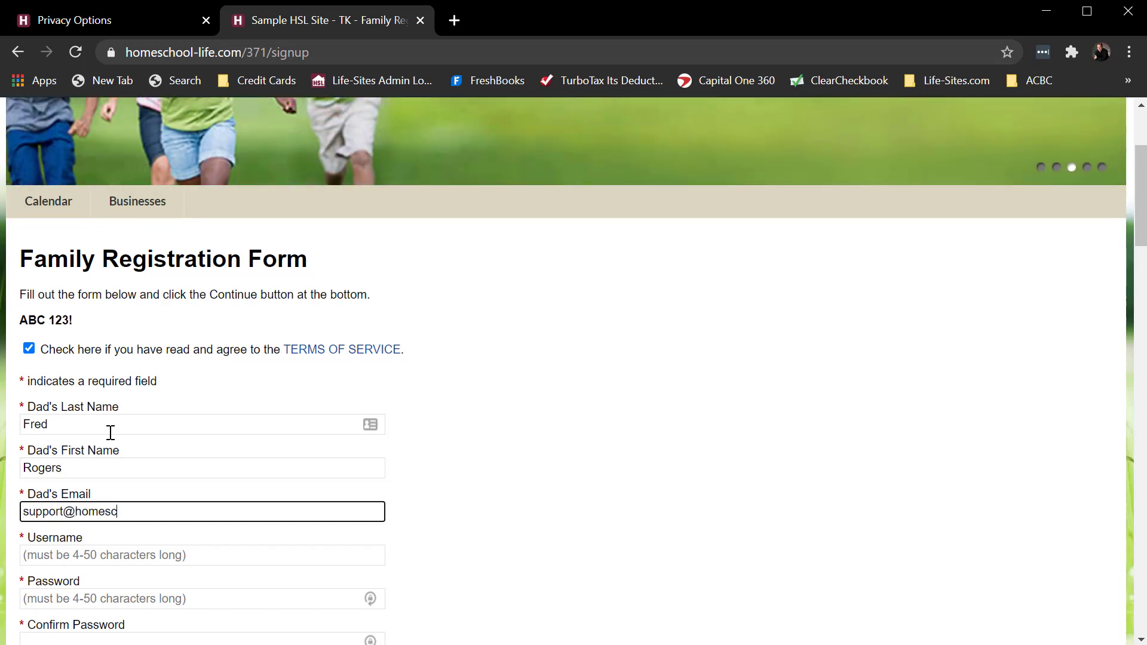
# - Enter the account username, and use the same text for the password and its confirmation
pyautogui.press('Tab')
pyautogui.write('test')
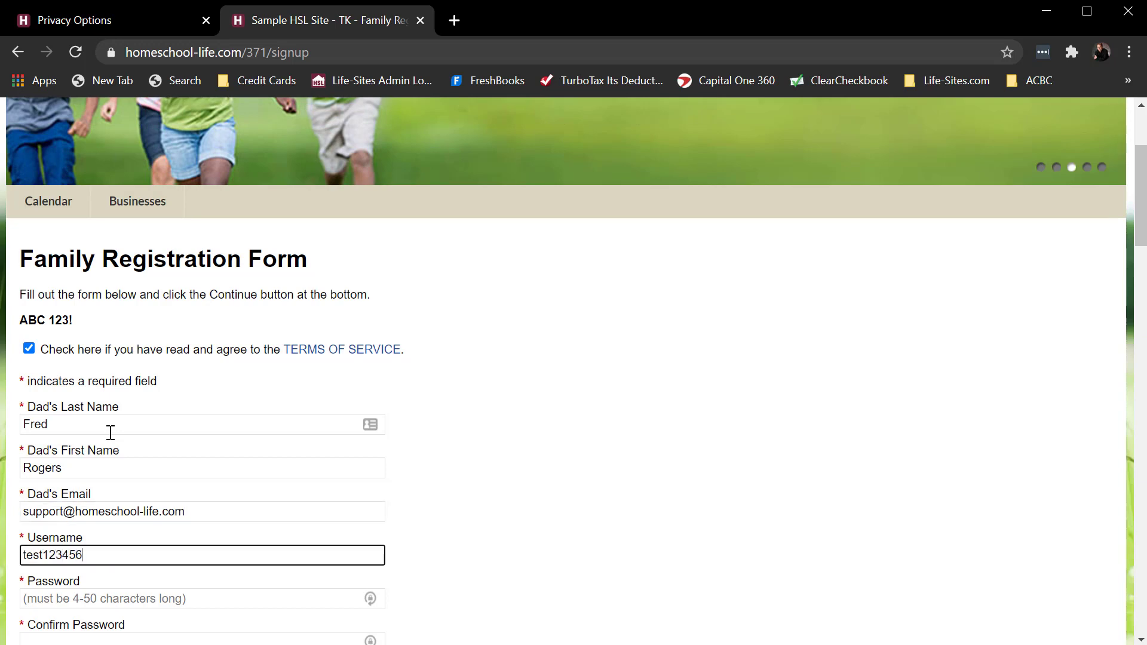
pyautogui.write('123456')
pyautogui.doubleClick(56, 553)
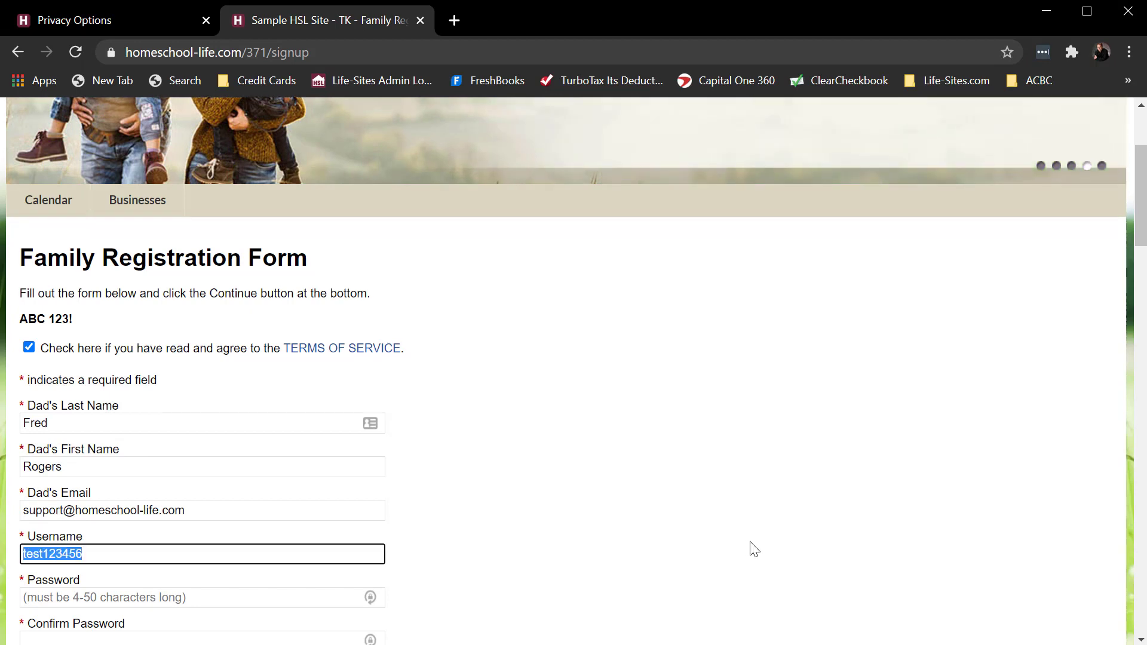
pyautogui.scroll(-4, 341, 364)
pyautogui.click(199, 328)
pyautogui.hotkey('ctrl', 'v')
pyautogui.click(141, 374)
pyautogui.hotkey('ctrl', 'v')
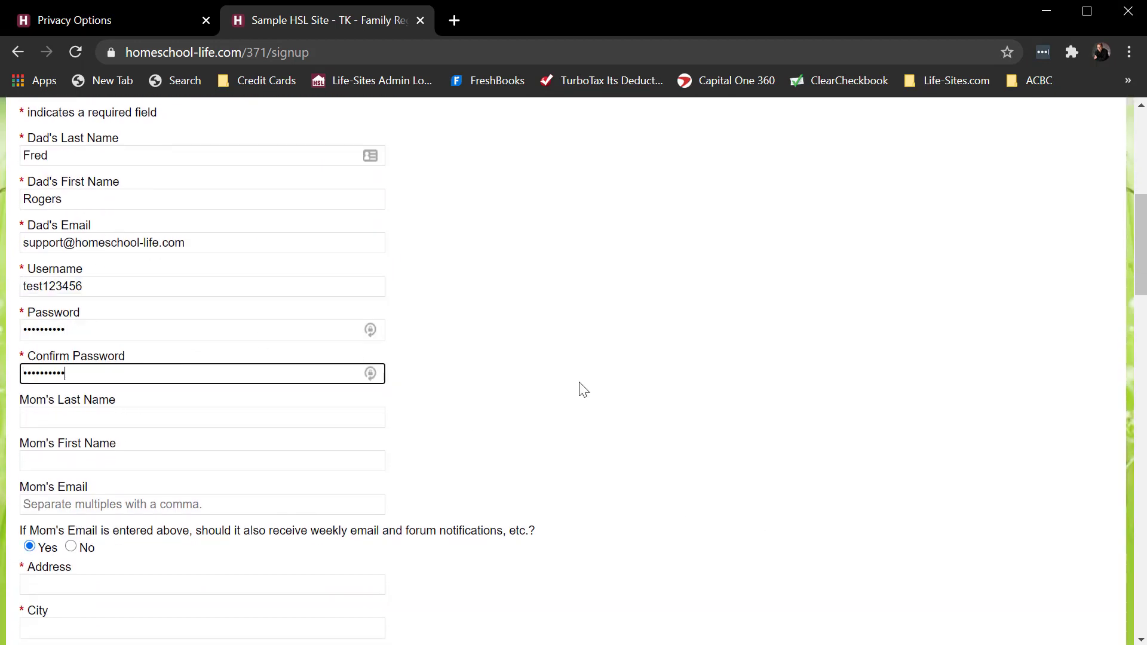
# - Fill in the mother's last name, first name and email
pyautogui.scroll(-5, 245, 287)
pyautogui.scroll(2, 251, 271)
pyautogui.click(129, 239)
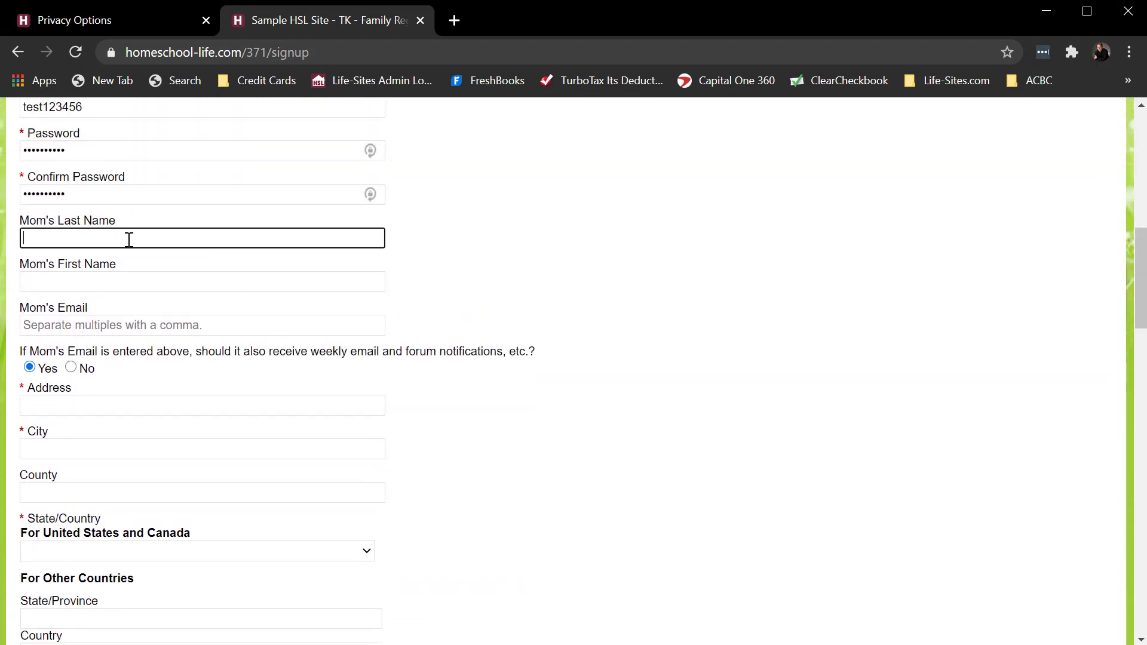
pyautogui.write('Sue')
pyautogui.press('Tab')
pyautogui.write('Rog')
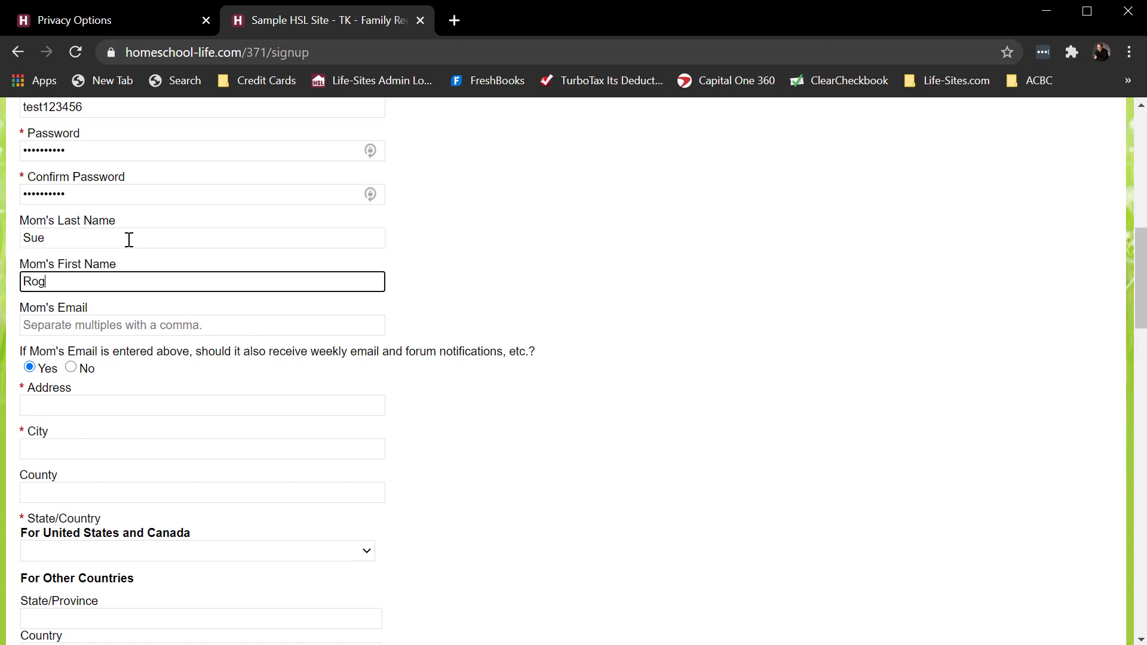
pyautogui.click(135, 334)
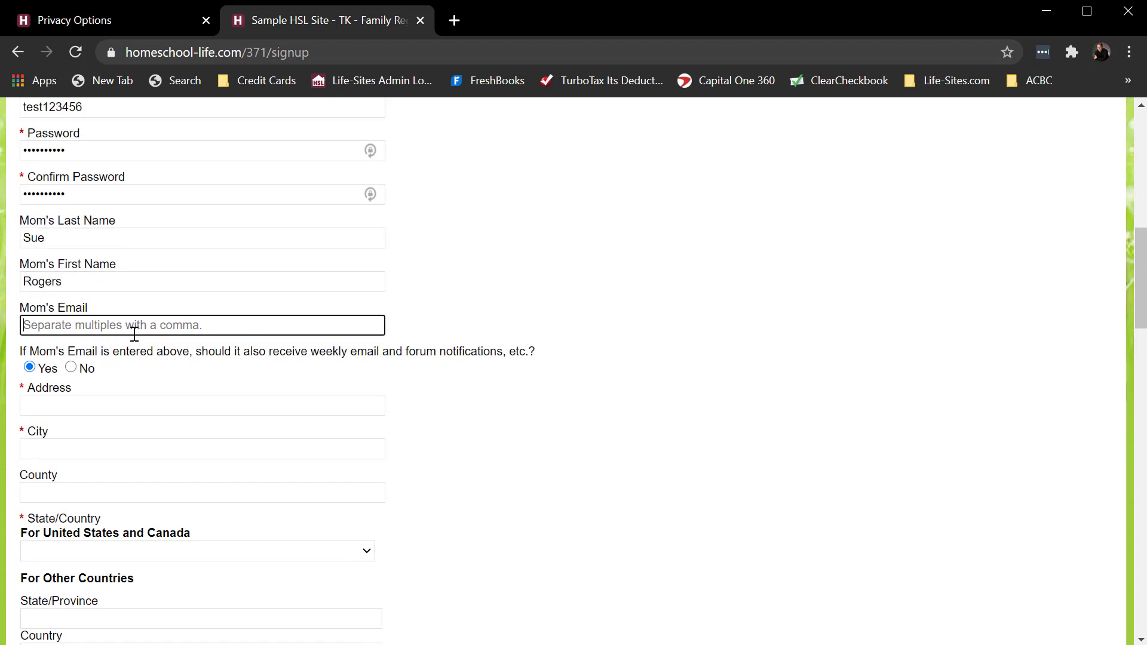
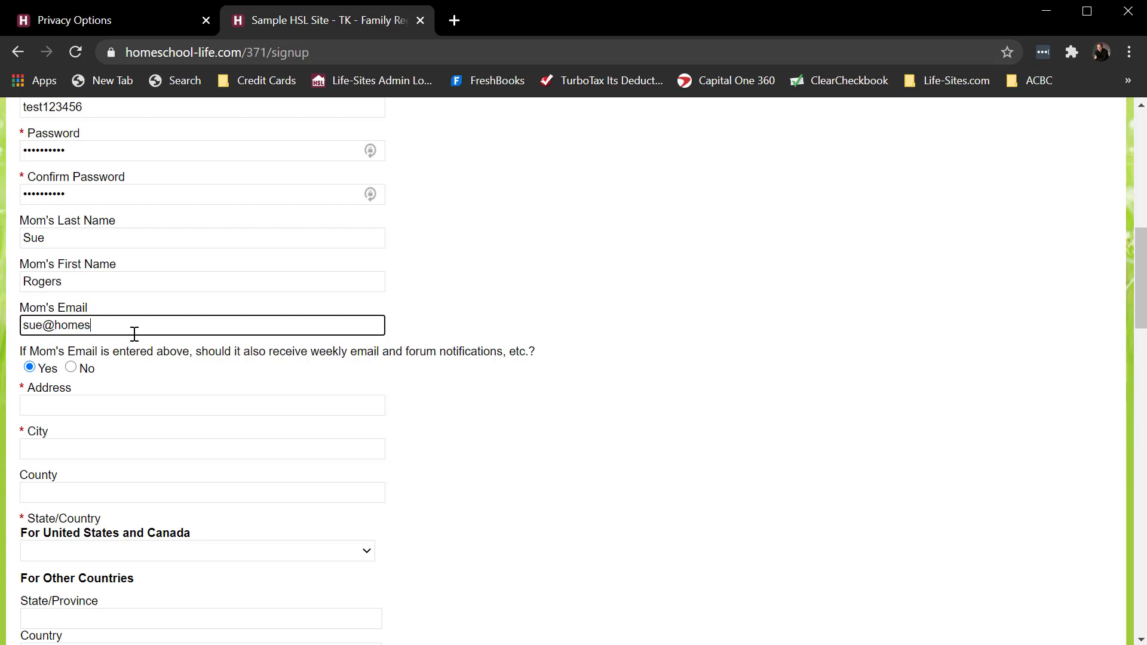
# - Enter the family's street address and city, and choose AA - US as the state
pyautogui.click(112, 406)
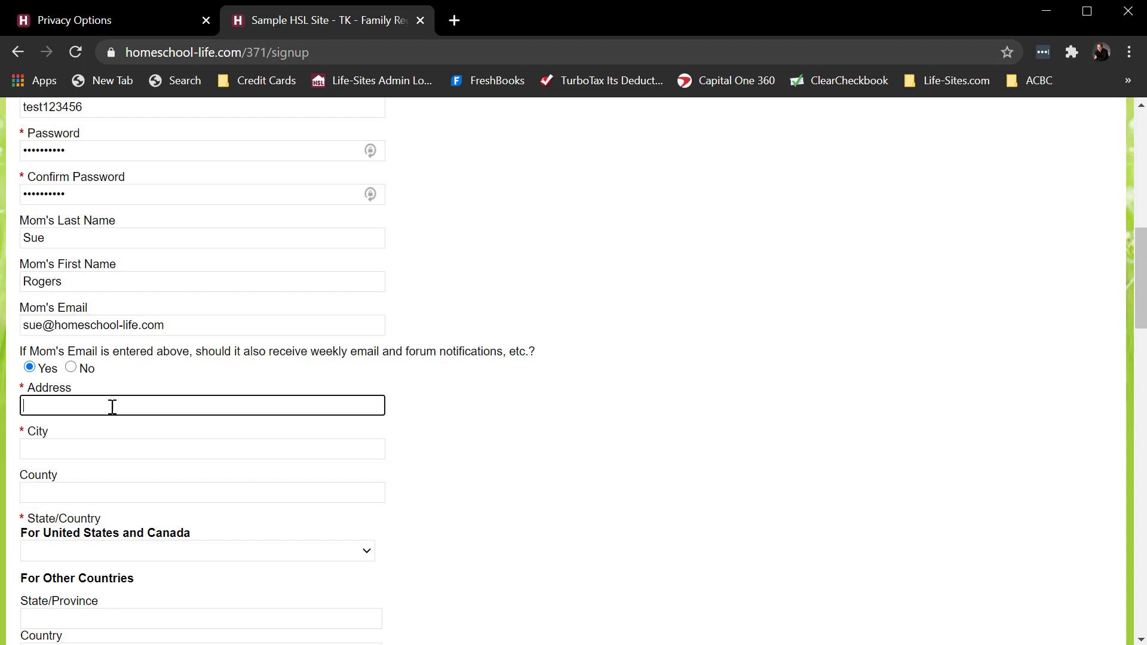
pyautogui.write('ABC Street')
pyautogui.press('Tab')
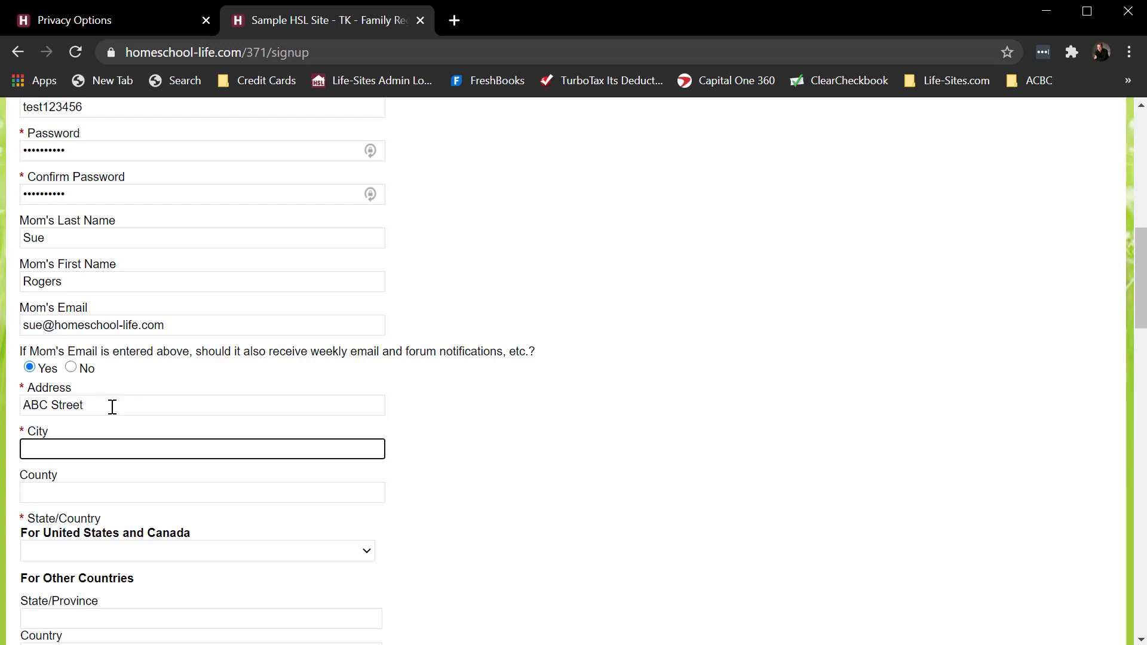
pyautogui.write('Sunny Ville')
pyautogui.scroll(-3, 273, 458)
pyautogui.click(46, 373)
pyautogui.click(48, 402)
# - Enter the family's zip code and phone number, and set the timezone to Central (US/Canada) (CST)
pyautogui.scroll(-6, 649, 464)
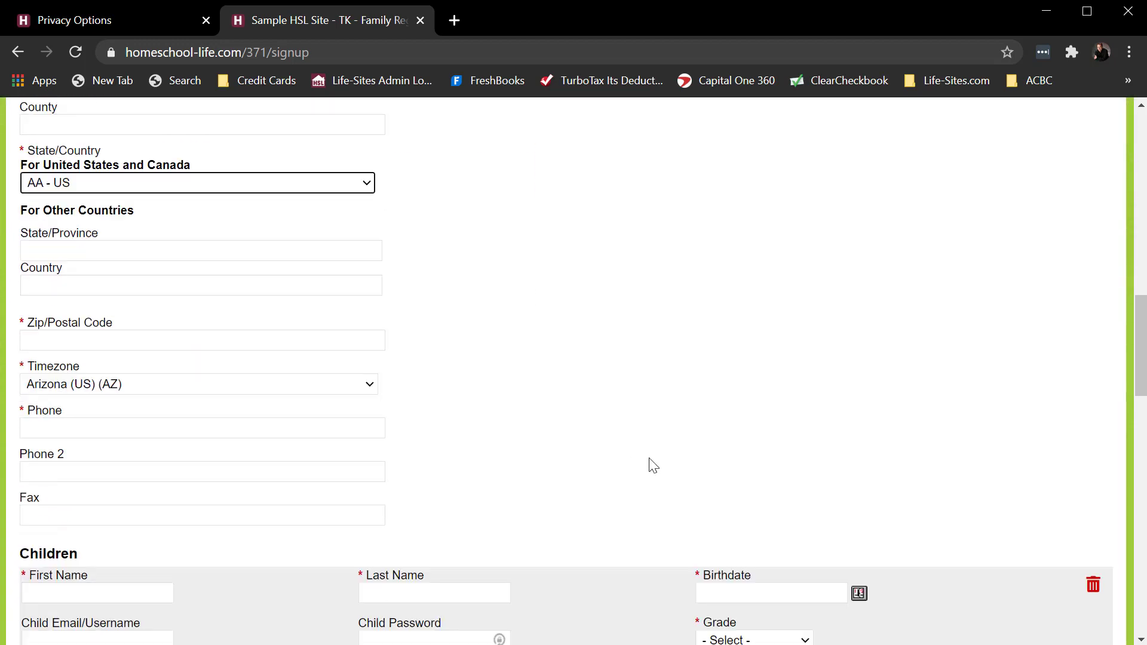
pyautogui.click(85, 173)
pyautogui.write('12345')
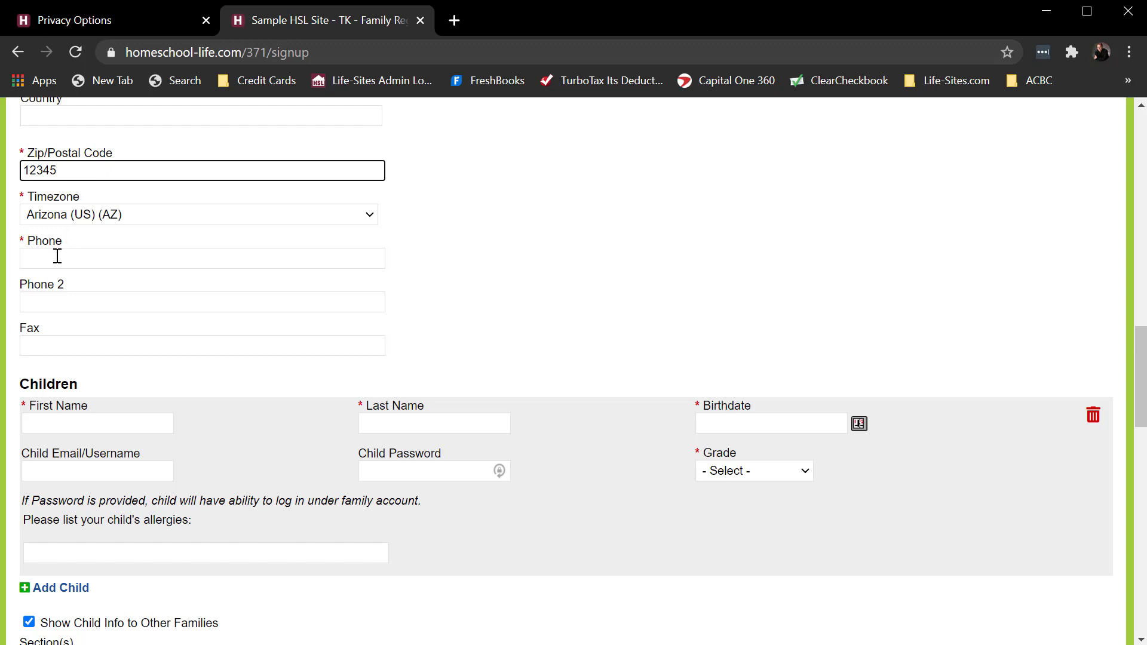
pyautogui.click(77, 222)
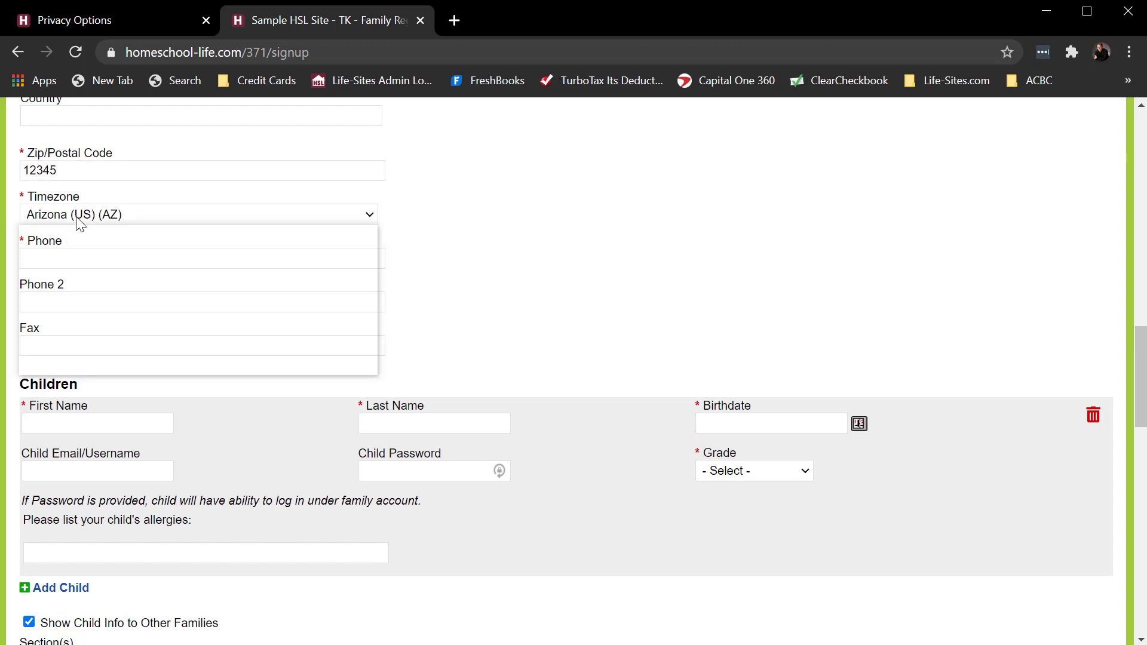
pyautogui.click(67, 290)
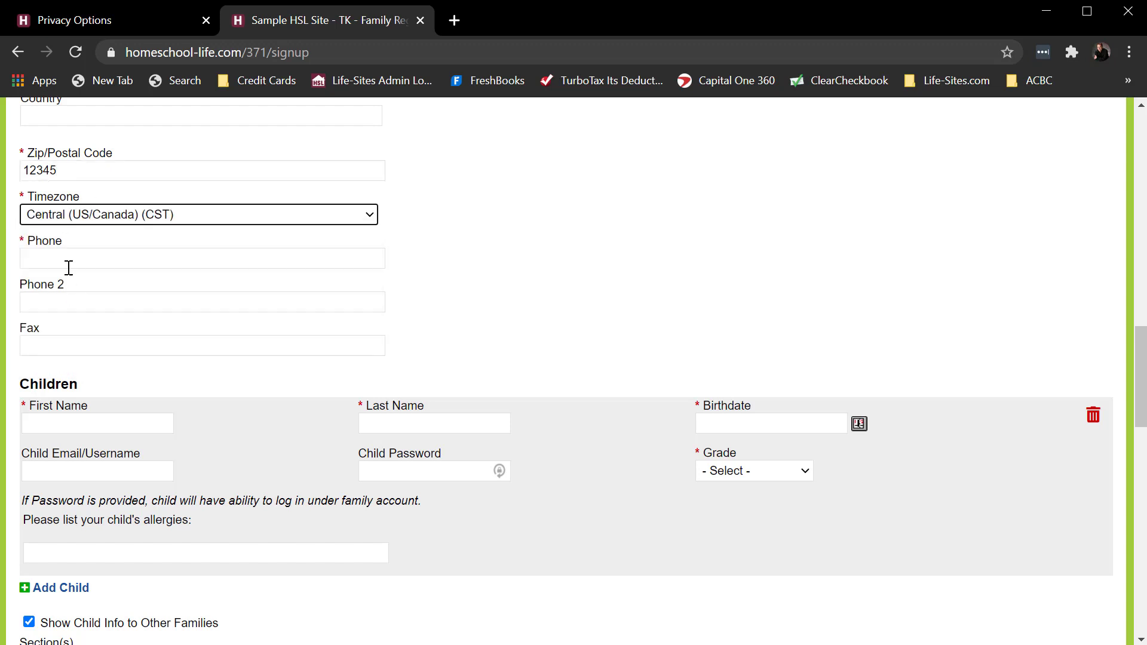
pyautogui.click(61, 258)
pyautogui.write('12345')
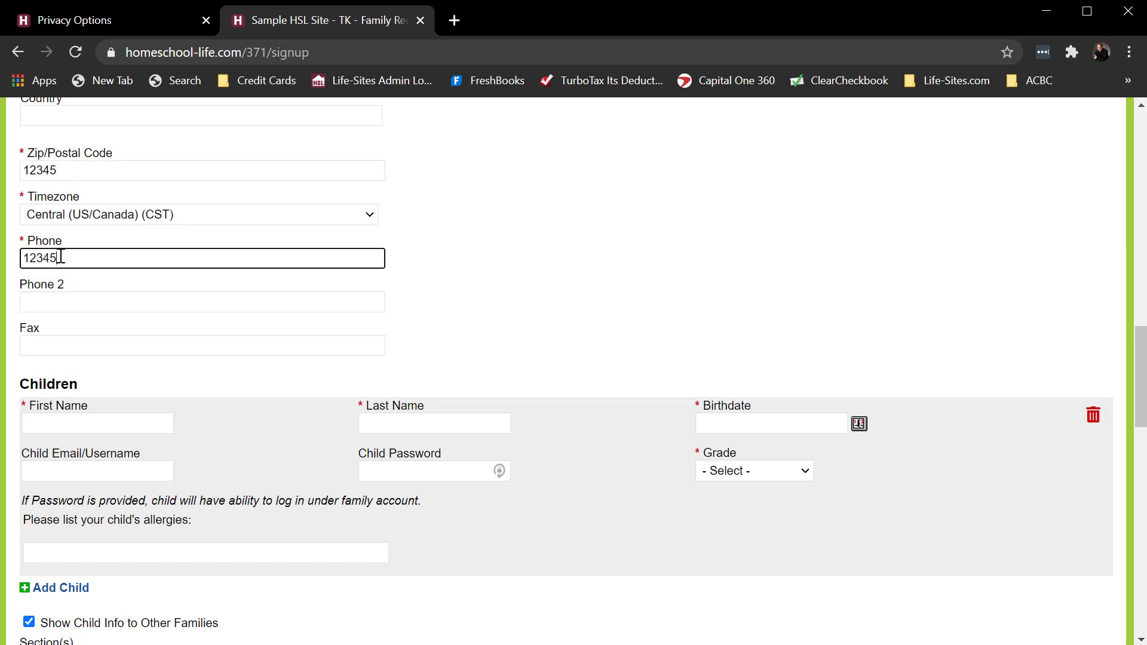
pyautogui.write('677')
# - Enter the child's first name, last name and birthdate in the Children section
pyautogui.scroll(-3, 472, 253)
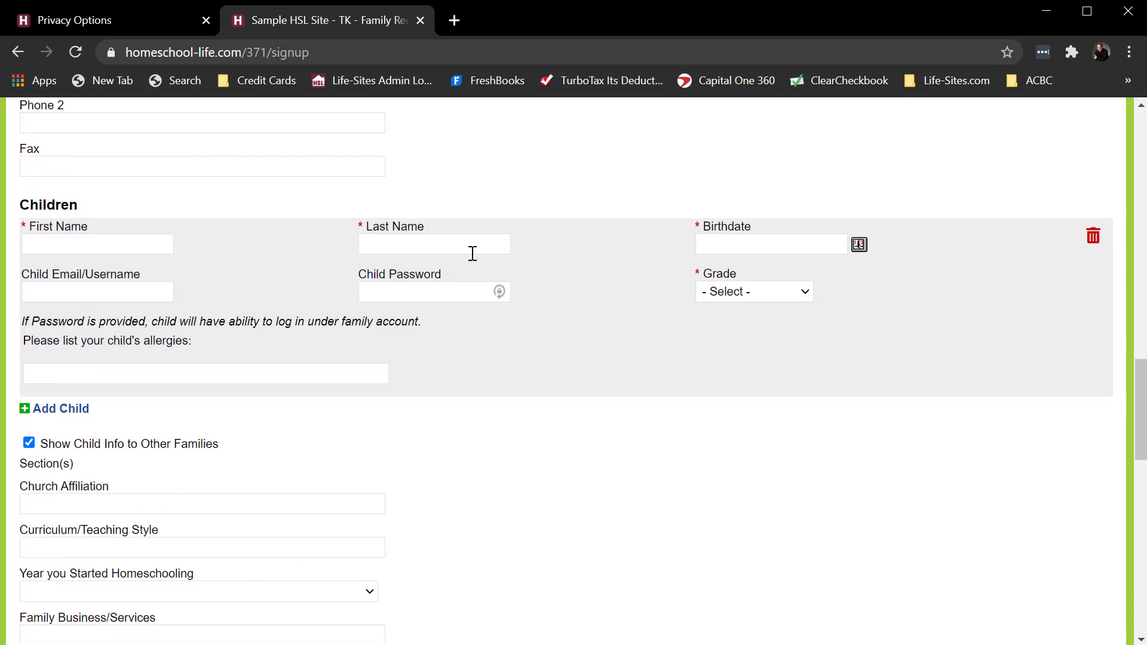
pyautogui.click(39, 248)
pyautogui.write('Tom')
pyautogui.press('Tab')
pyautogui.write('Sm')
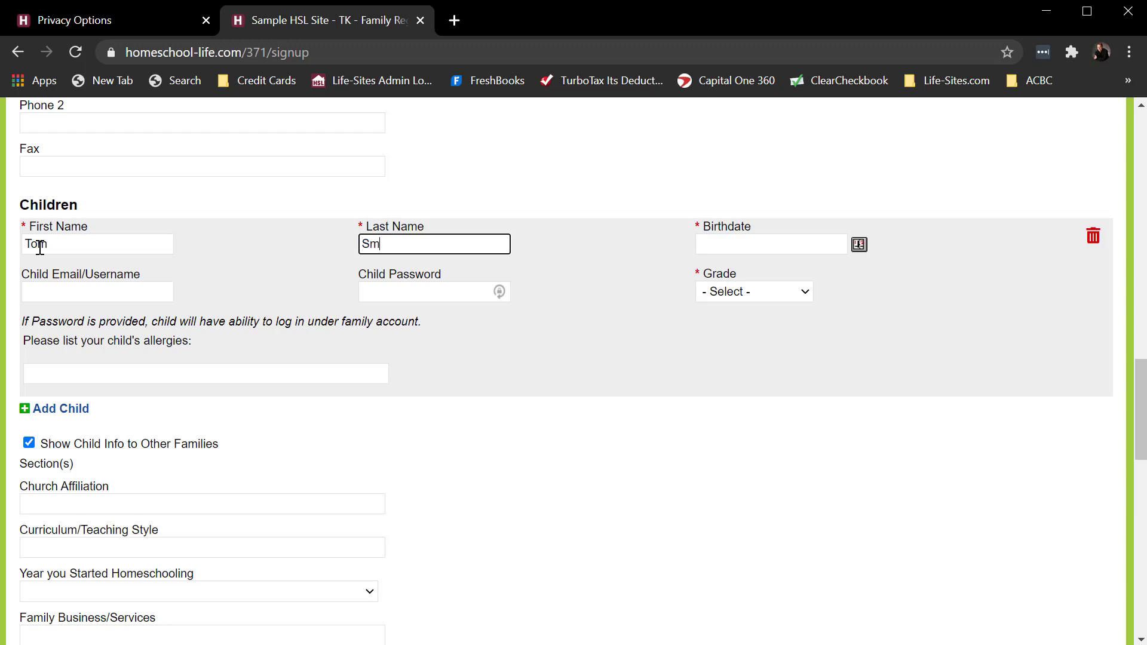
pyautogui.click(704, 235)
pyautogui.click(859, 245)
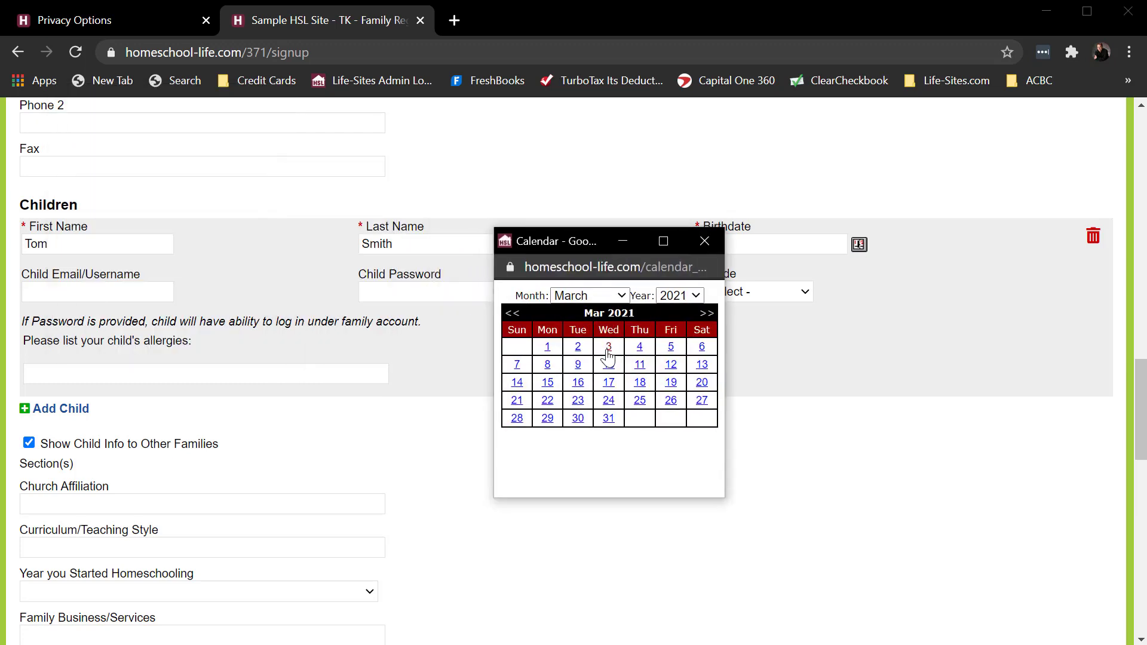
pyautogui.click(706, 240)
pyautogui.click(725, 245)
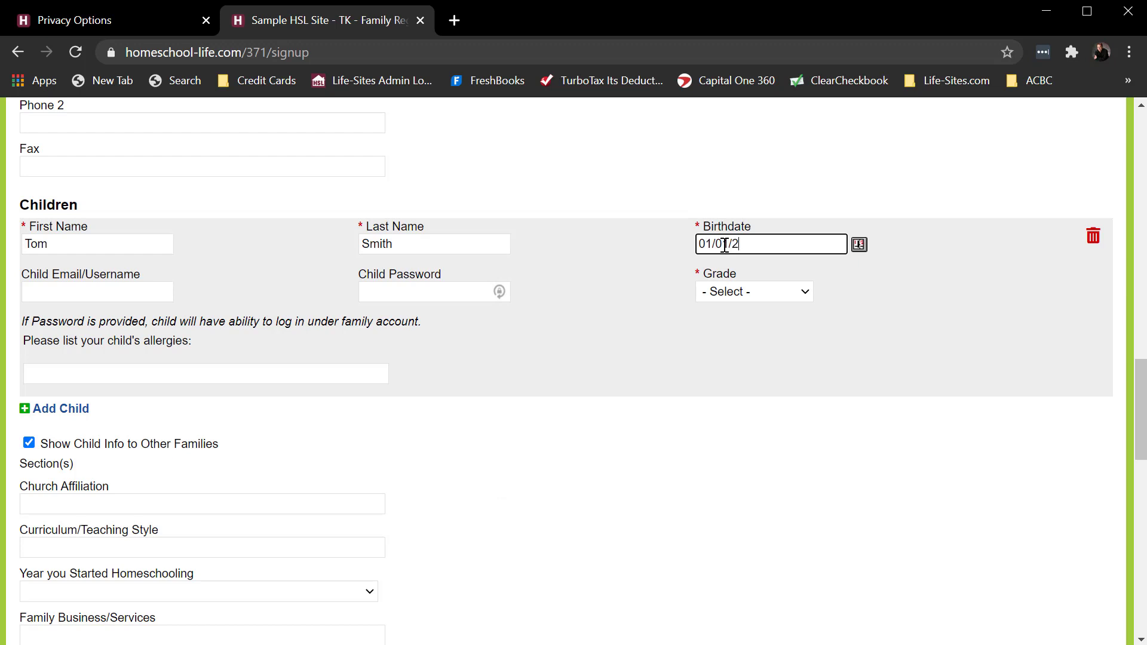
pyautogui.click(620, 331)
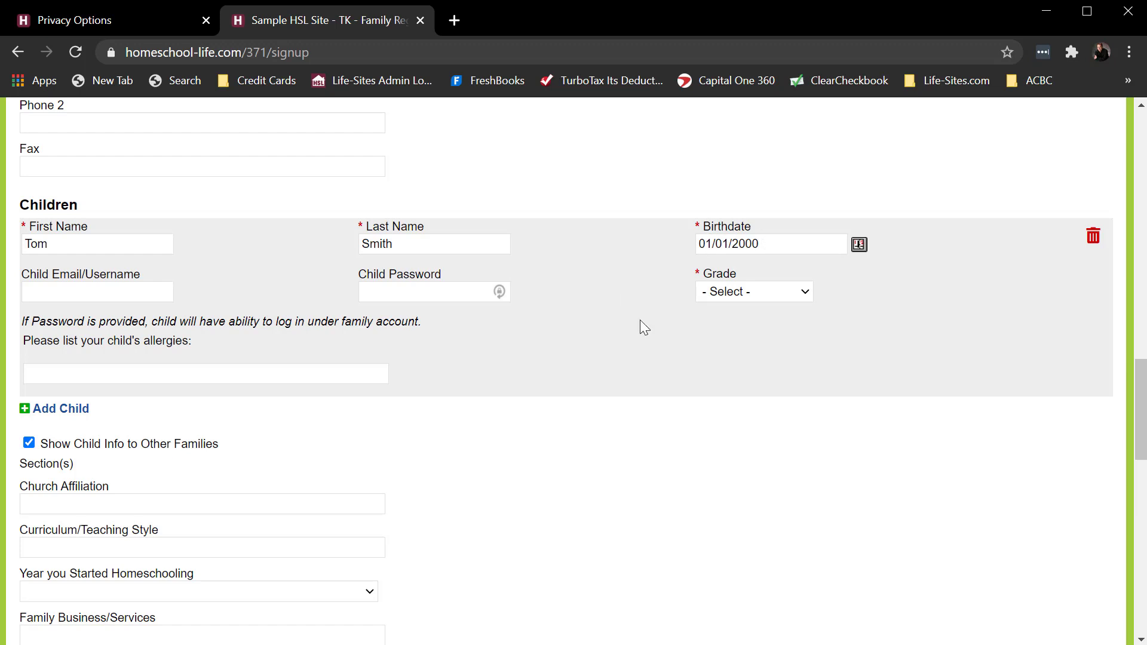
# - Set the child's grade to 16th and enter Test as the child's allergies
pyautogui.click(725, 293)
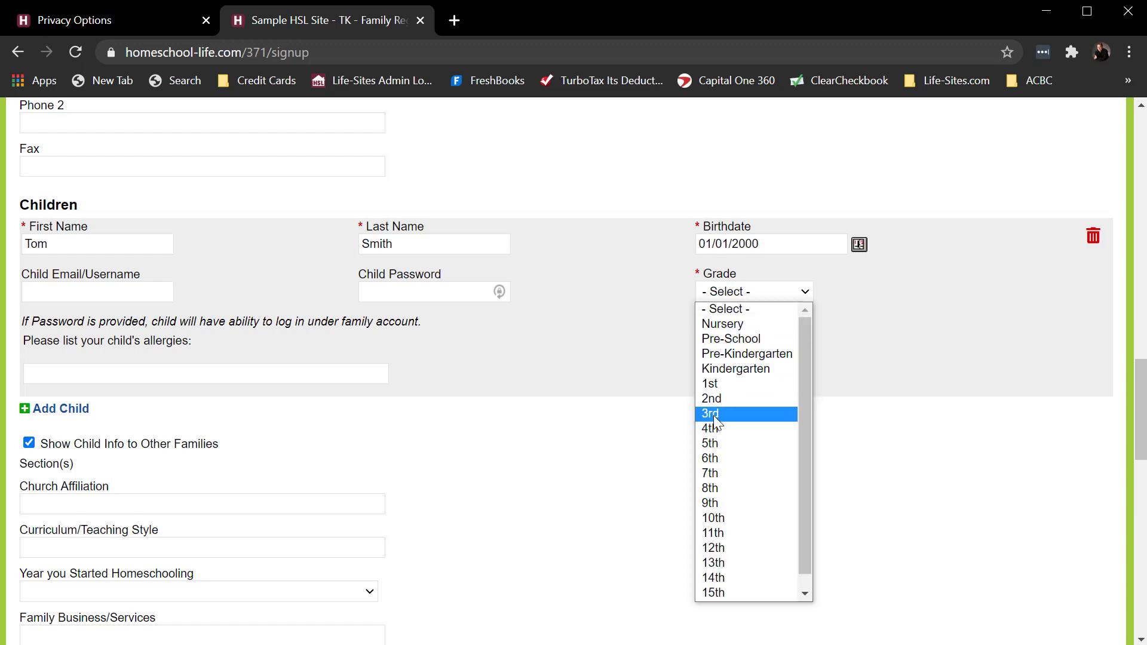
pyautogui.click(734, 383)
pyautogui.click(729, 292)
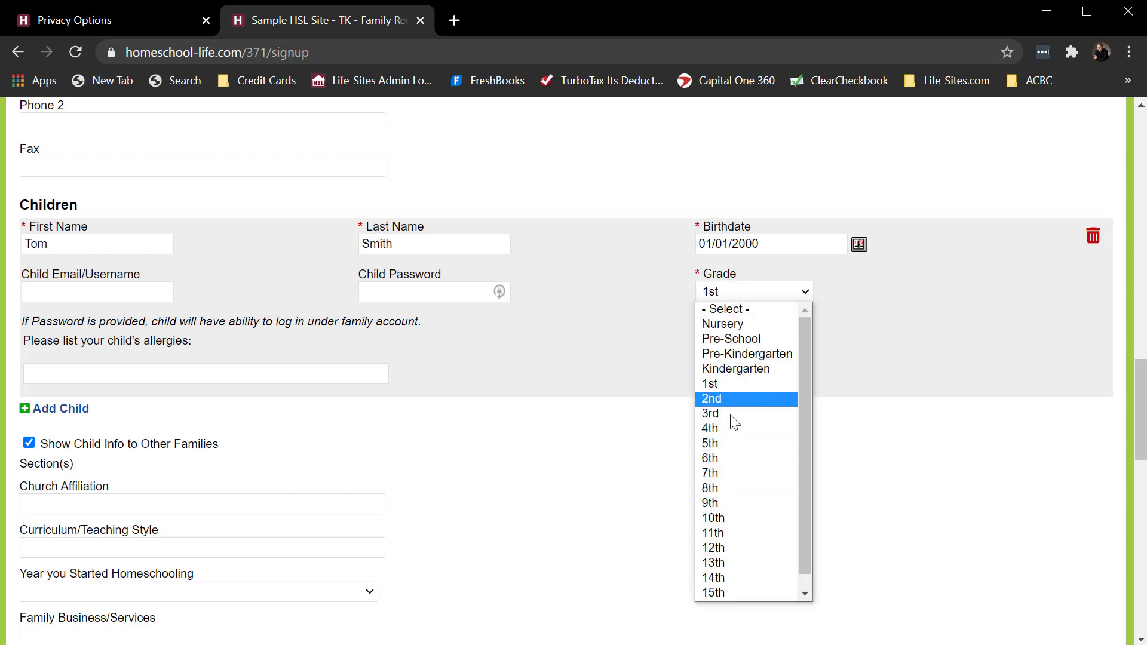
pyautogui.scroll(-1, 737, 553)
pyautogui.click(720, 591)
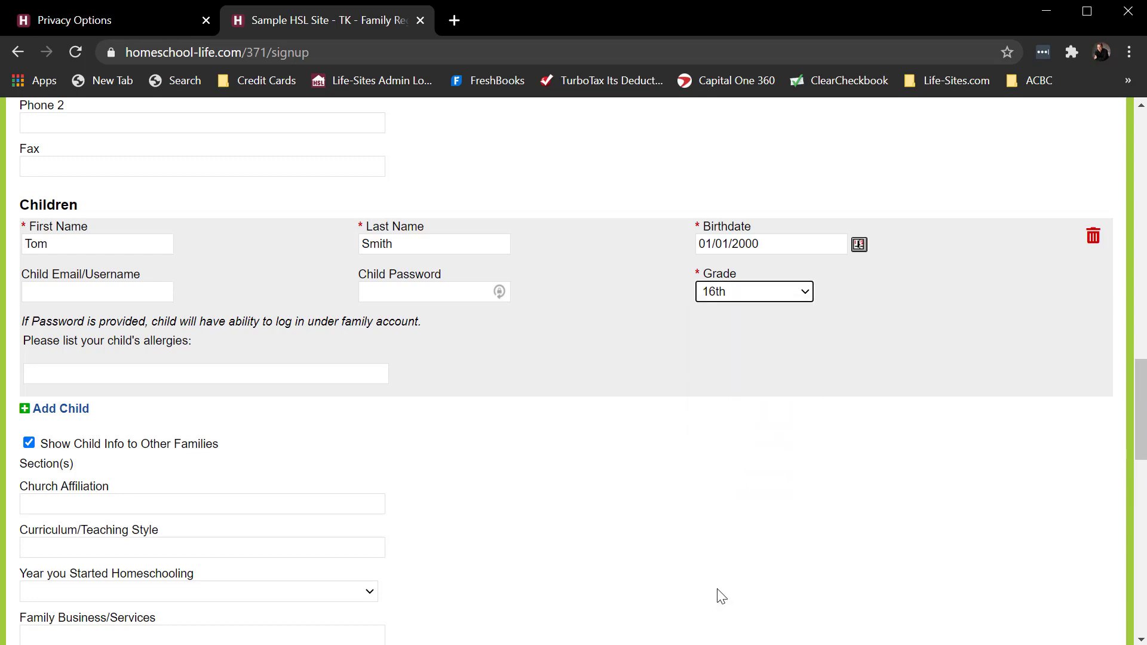
pyautogui.click(564, 329)
pyautogui.click(73, 373)
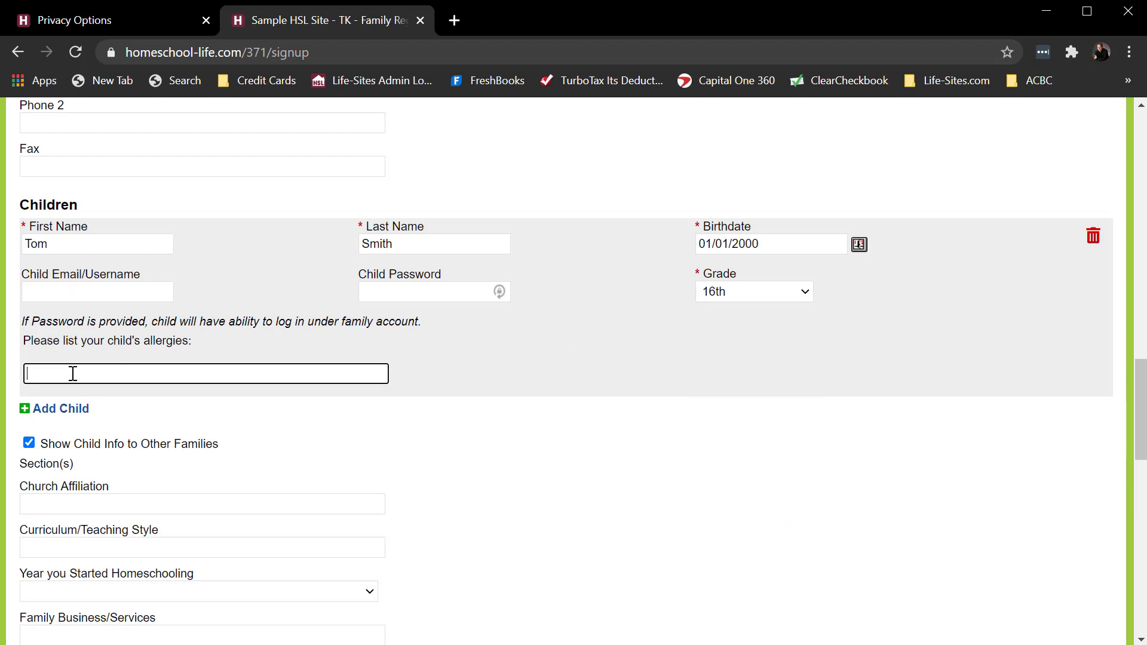
pyautogui.write('Test')
pyautogui.click(59, 299)
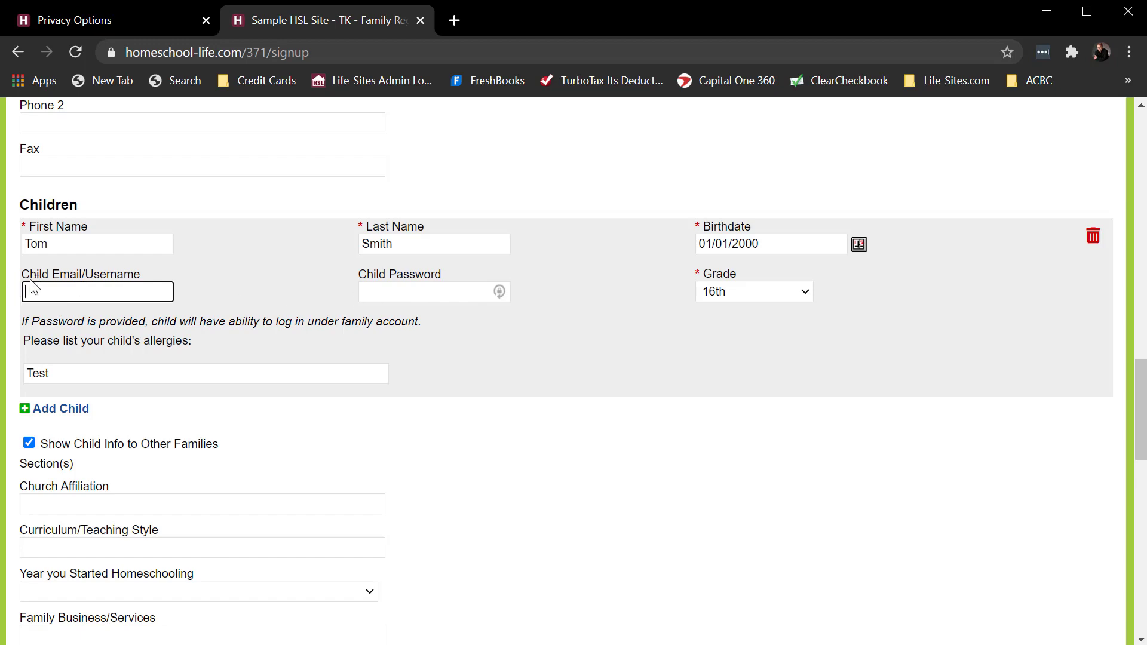
# - Agree to the Statement of Faith, complete the reCAPTCHA check and submit the registration form
pyautogui.scroll(-3, 586, 324)
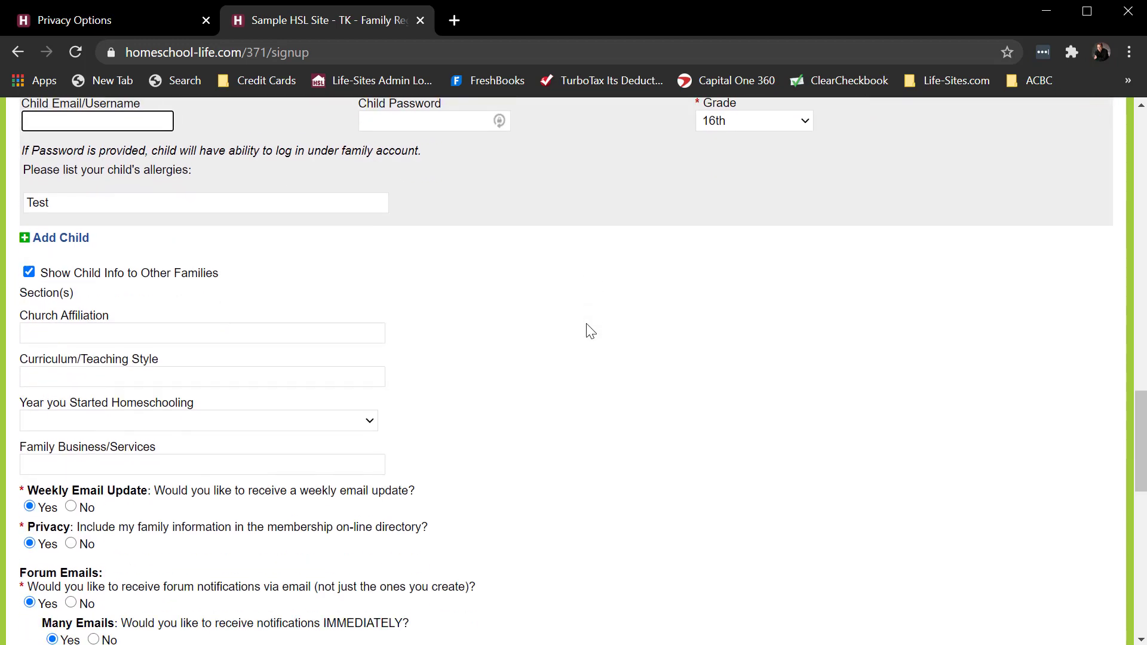
pyautogui.scroll(-9, 640, 335)
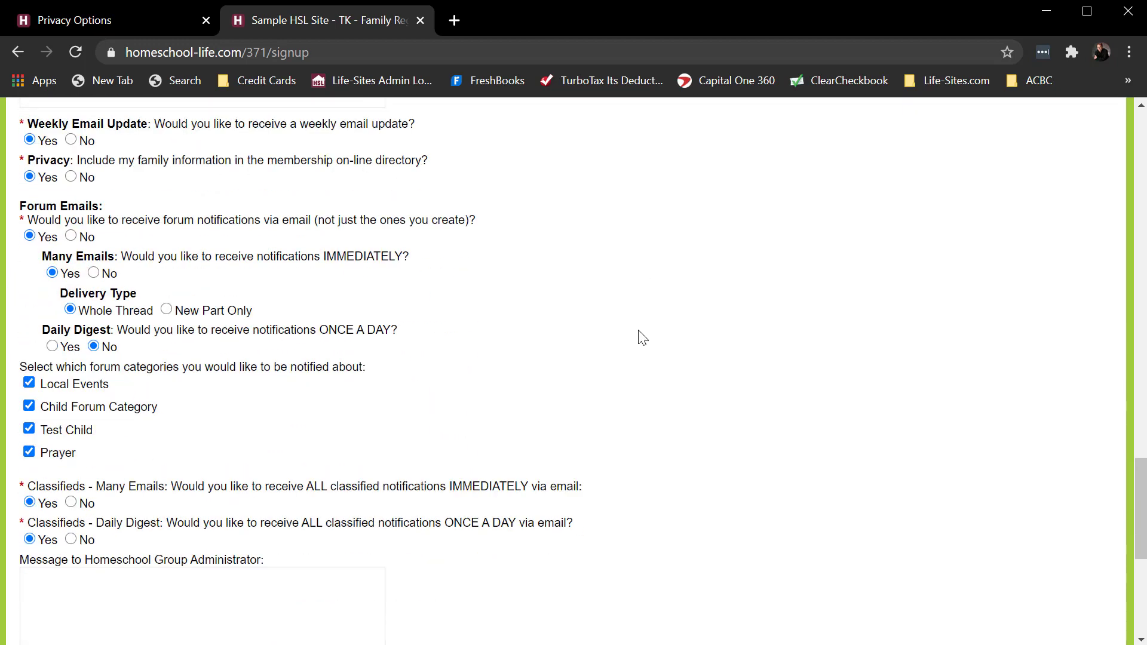
pyautogui.scroll(-3, 641, 336)
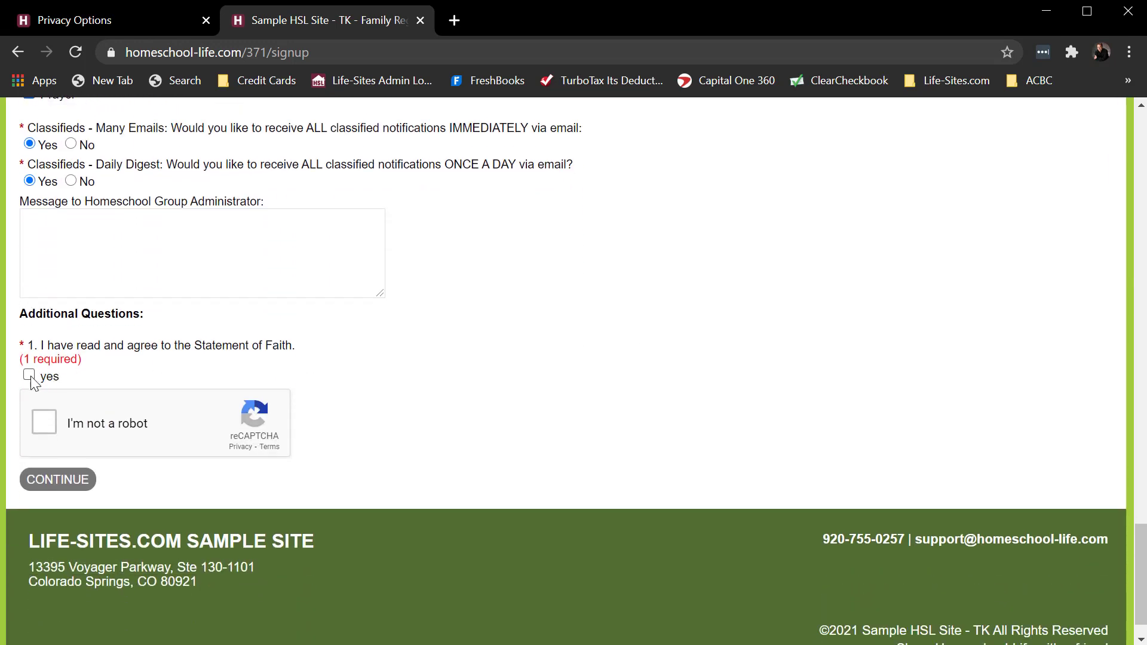
pyautogui.click(46, 420)
pyautogui.click(58, 480)
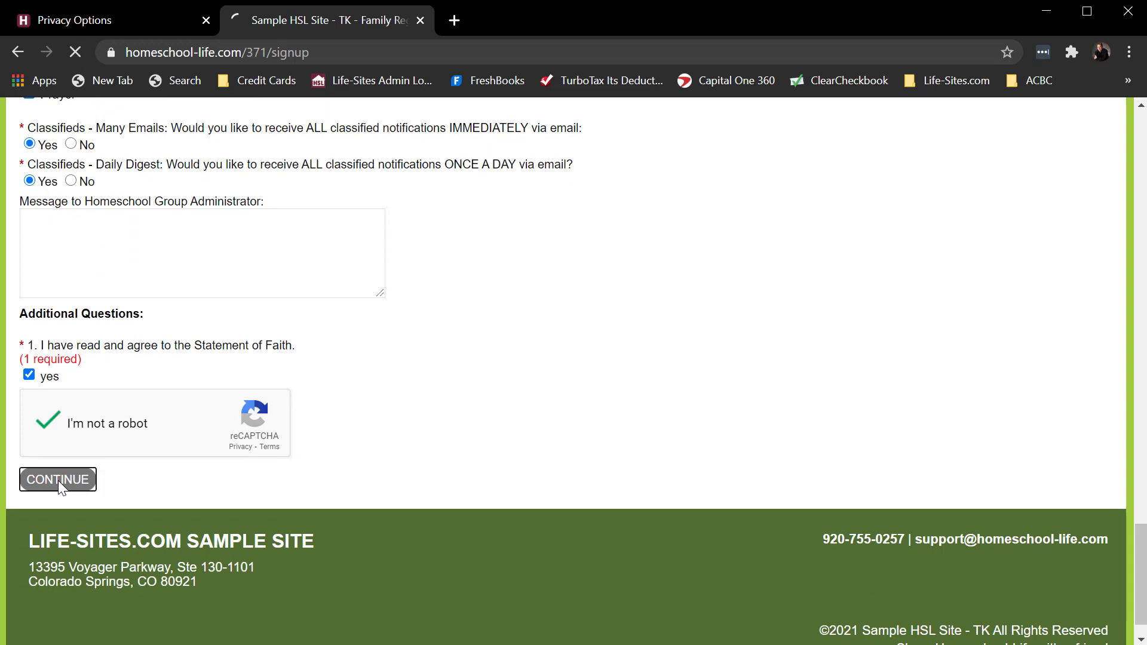
pyautogui.scroll(-1, 694, 496)
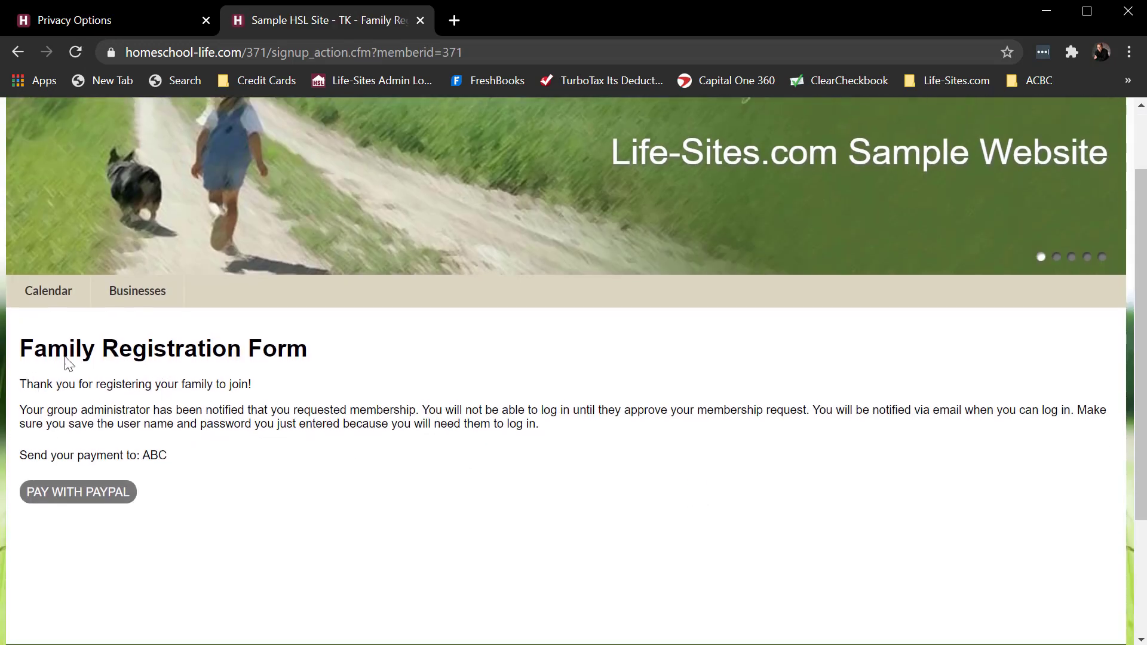
# - Open the families' Registration Process settings in the admin area and examine the Member Registration Complete Message
pyautogui.click(92, 21)
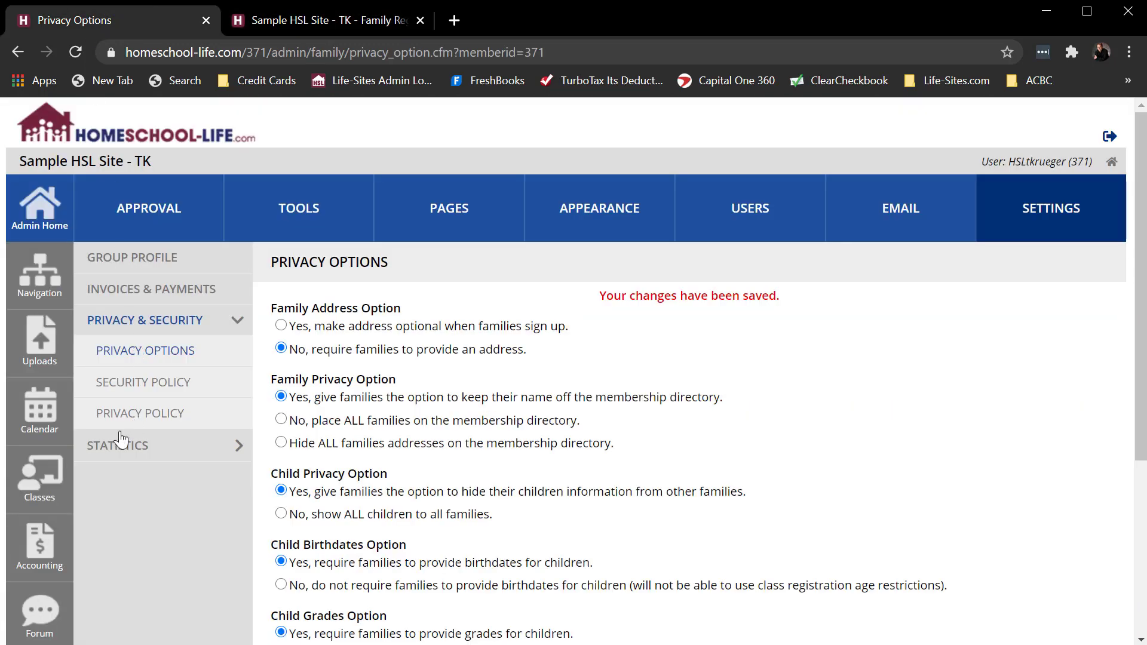
pyautogui.click(748, 210)
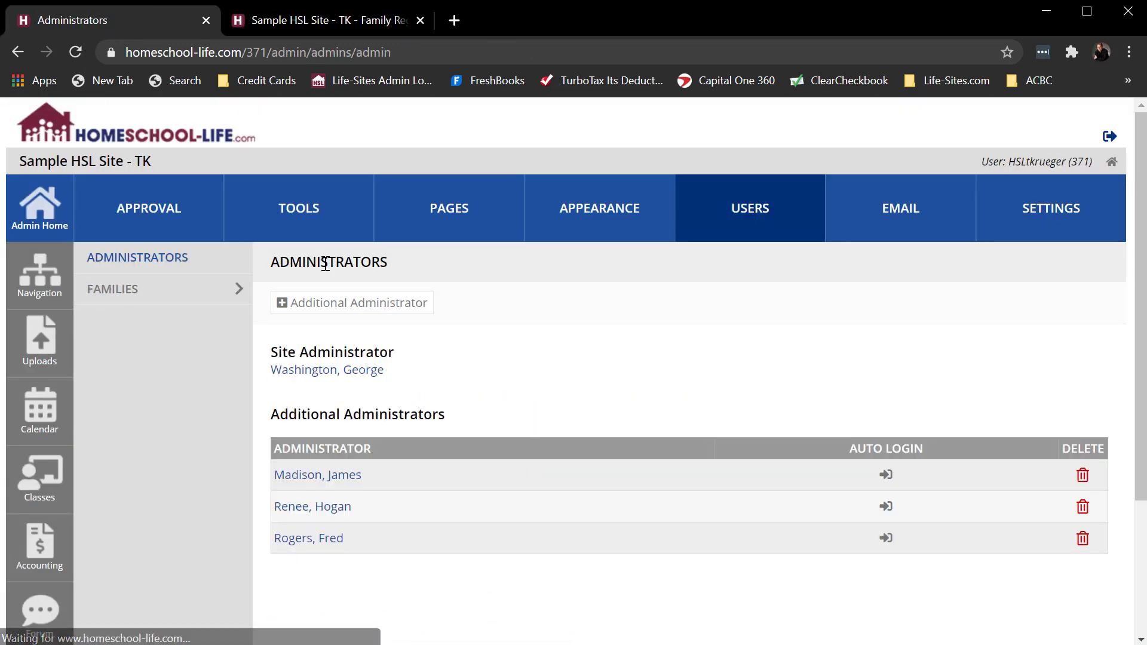
pyautogui.click(113, 291)
pyautogui.click(118, 514)
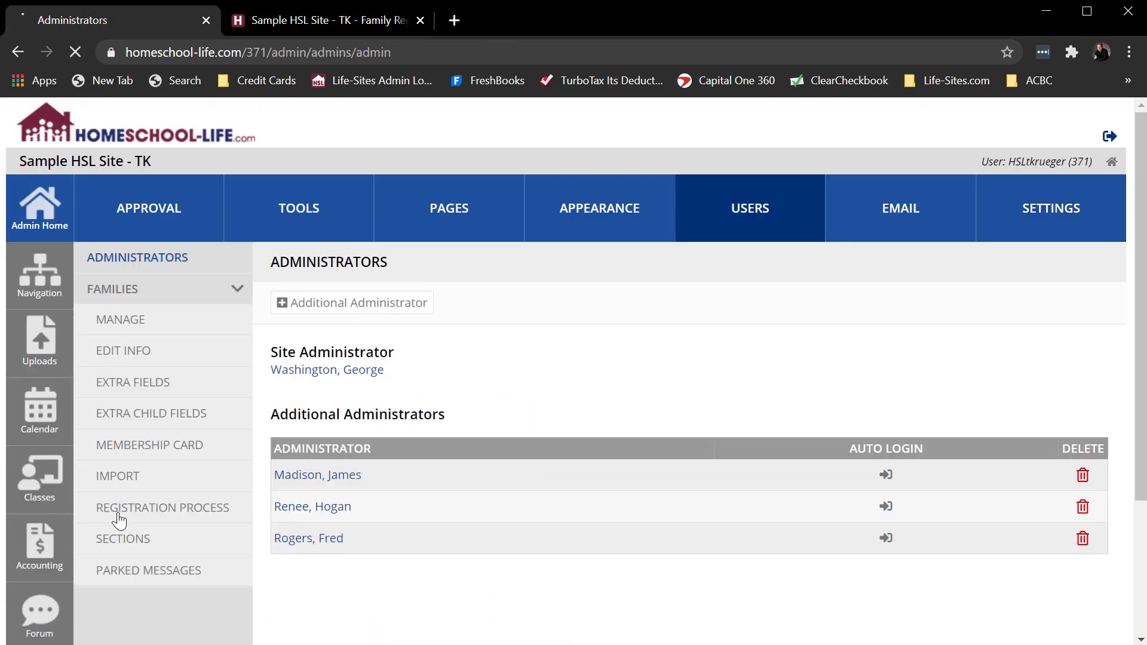
pyautogui.scroll(-10, 622, 366)
pyautogui.scroll(5, 687, 348)
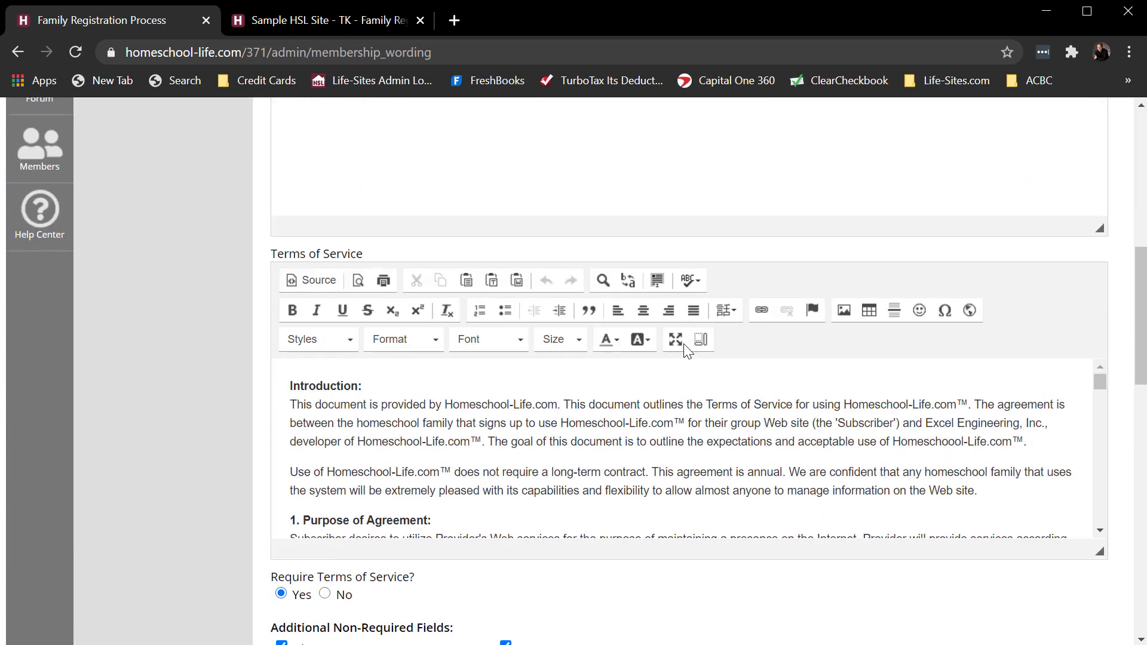
pyautogui.scroll(-13, 684, 345)
pyautogui.scroll(5, 684, 345)
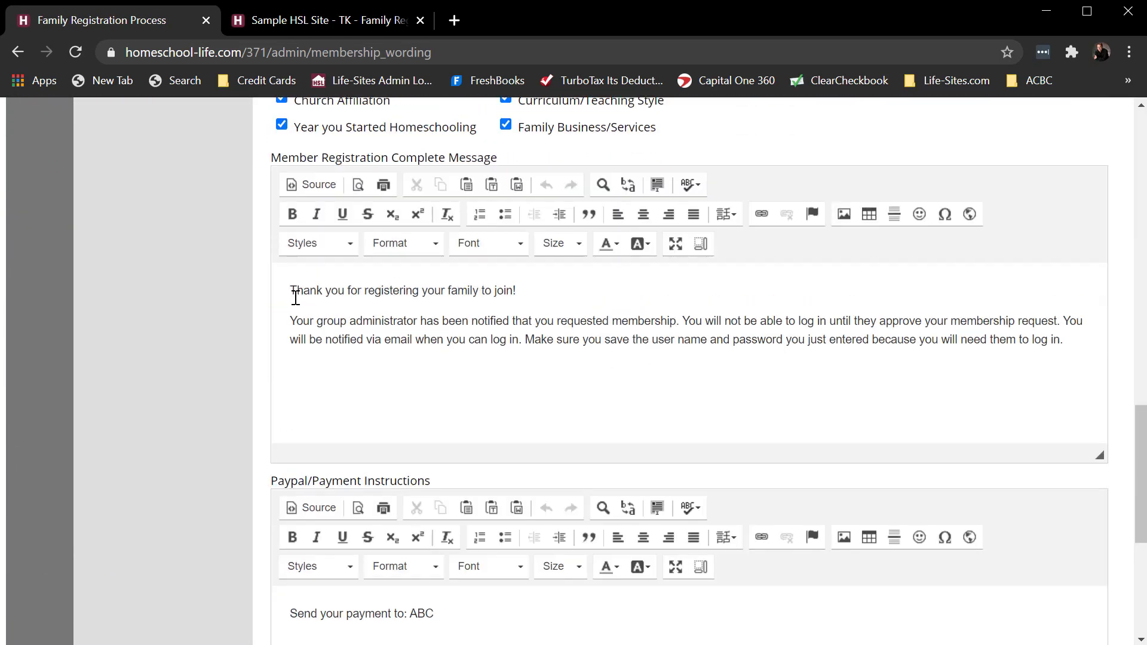
pyautogui.moveTo(291, 289); pyautogui.dragTo(346, 377)
pyautogui.scroll(-3, 451, 359)
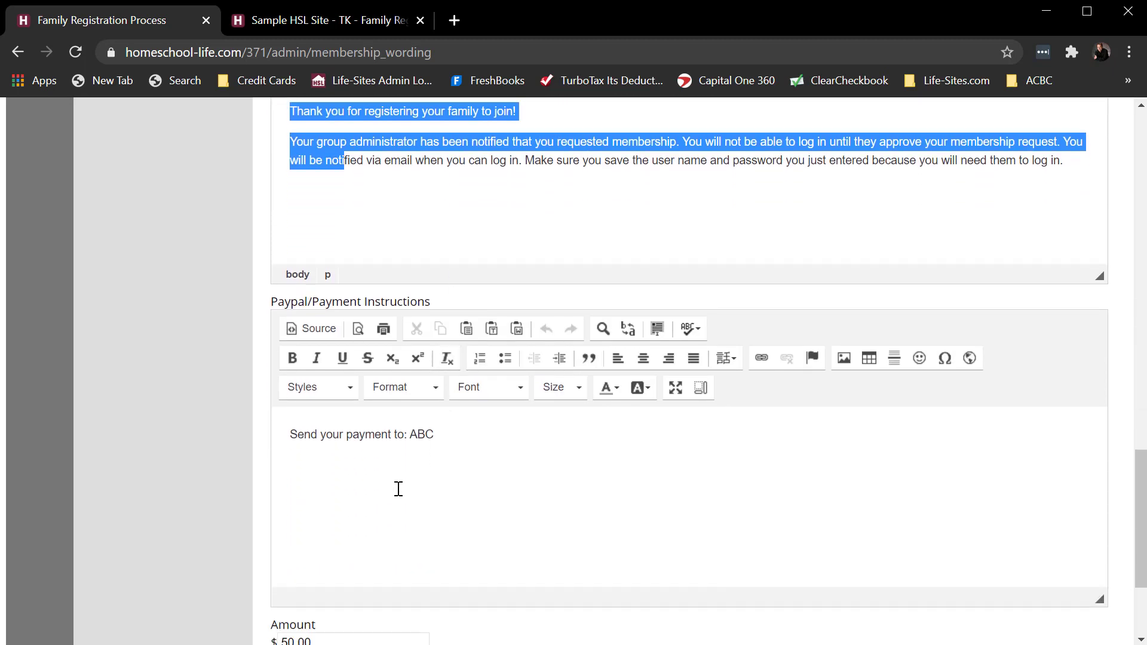
# - Compare the completion message, Paypal/Payment Instructions and Amount settings with the public registration confirmation page
pyautogui.click(310, 24)
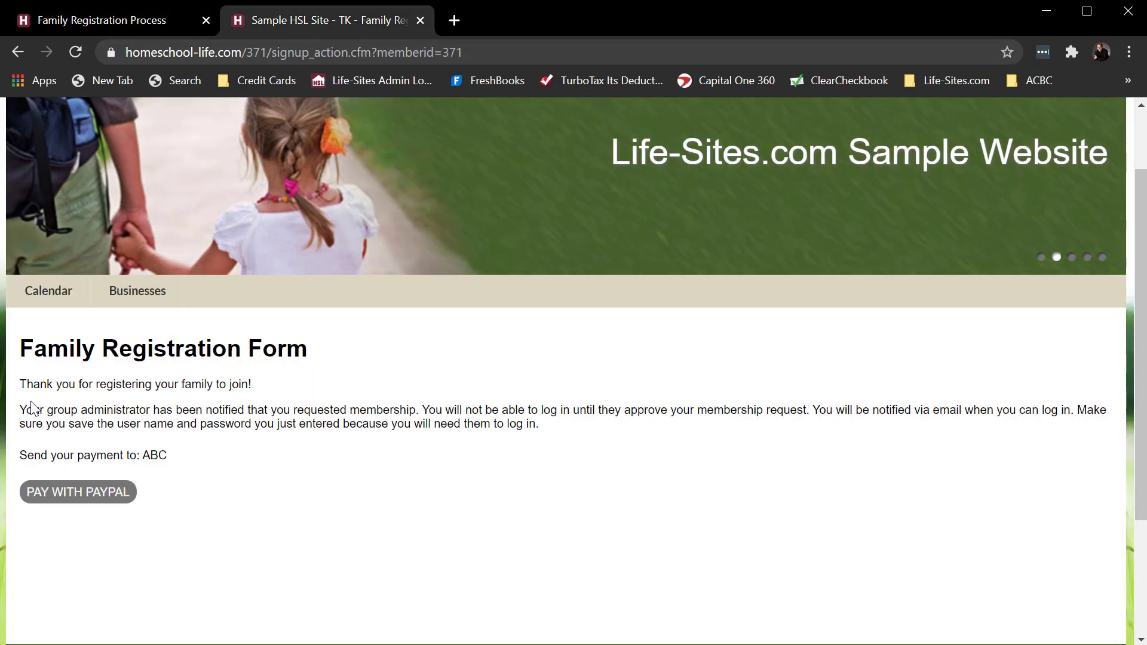
pyautogui.click(173, 27)
pyautogui.scroll(-3, 536, 397)
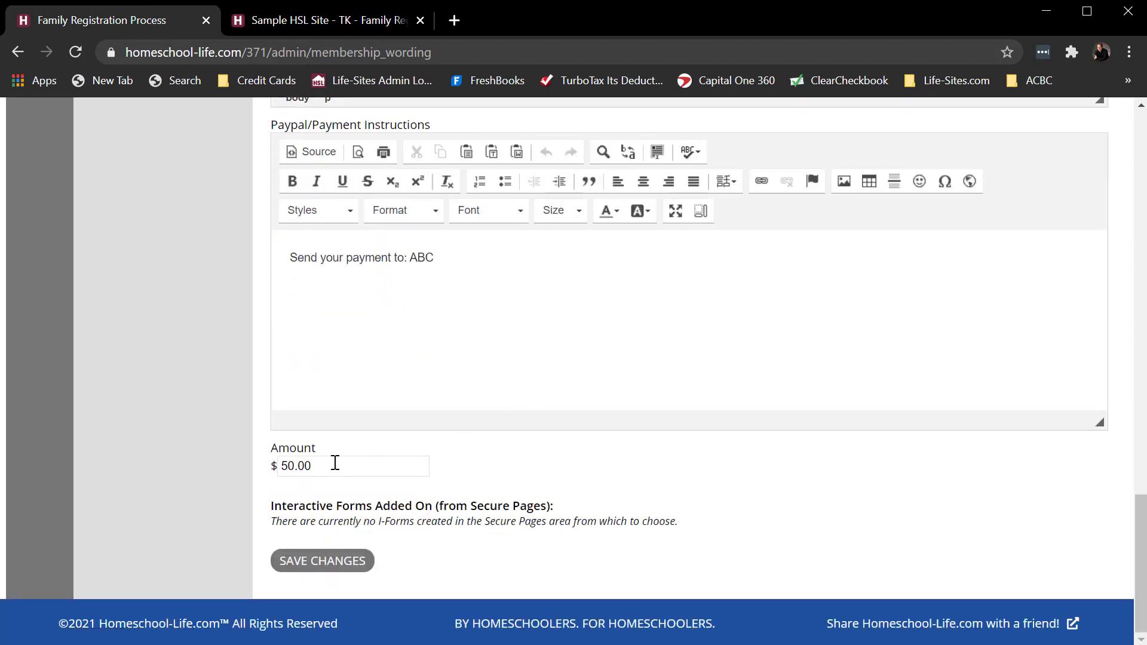
pyautogui.moveTo(333, 466); pyautogui.dragTo(267, 472)
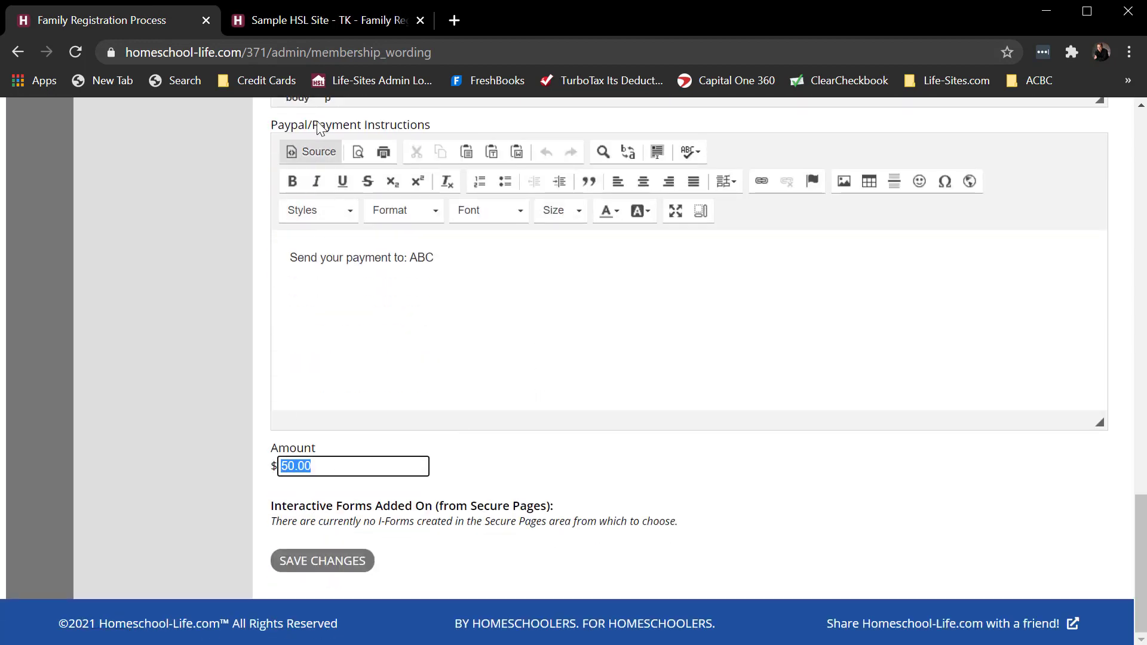
pyautogui.click(309, 20)
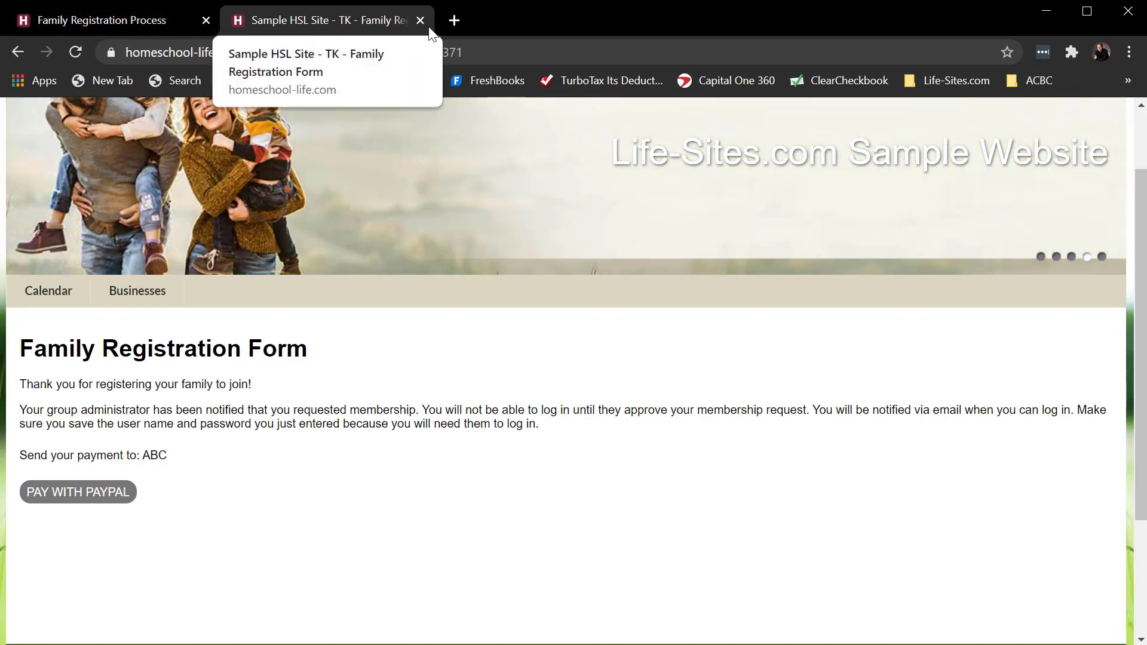
pyautogui.click(118, 19)
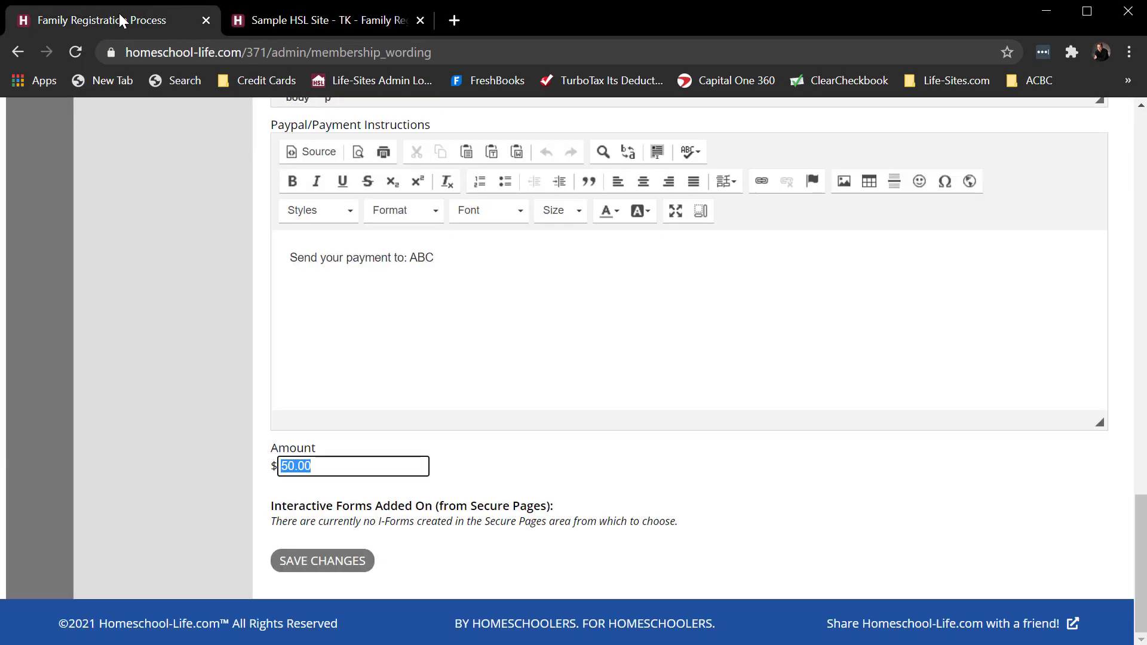
# - Open the membership signups awaiting approval and delete the test family's signup
pyautogui.scroll(15, 202, 172)
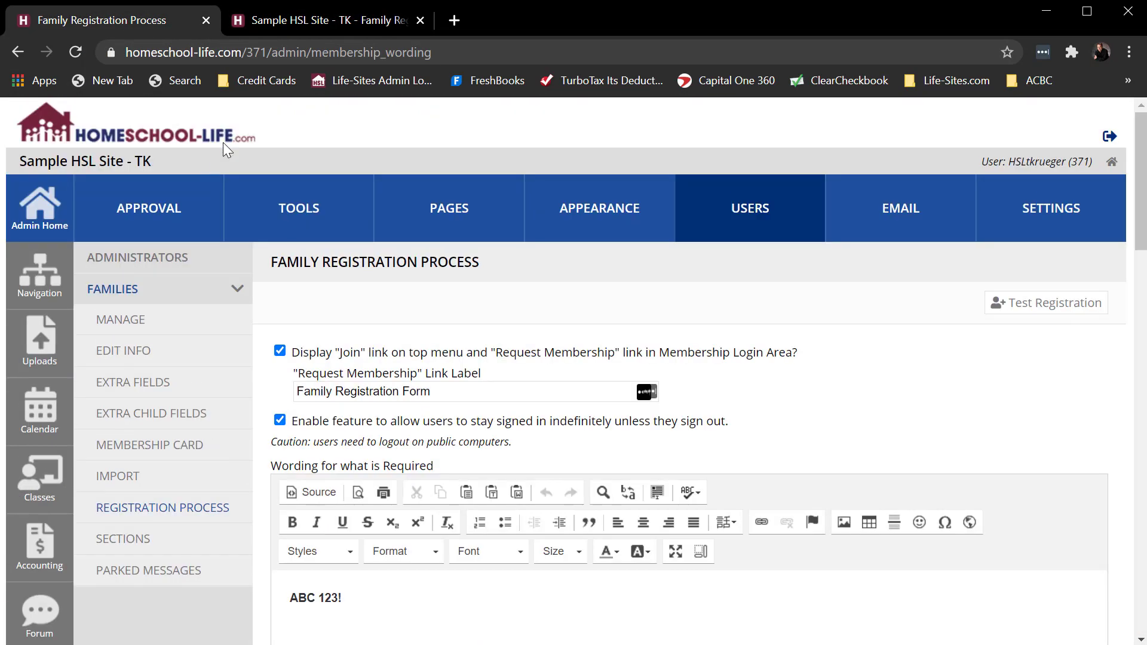
pyautogui.click(165, 209)
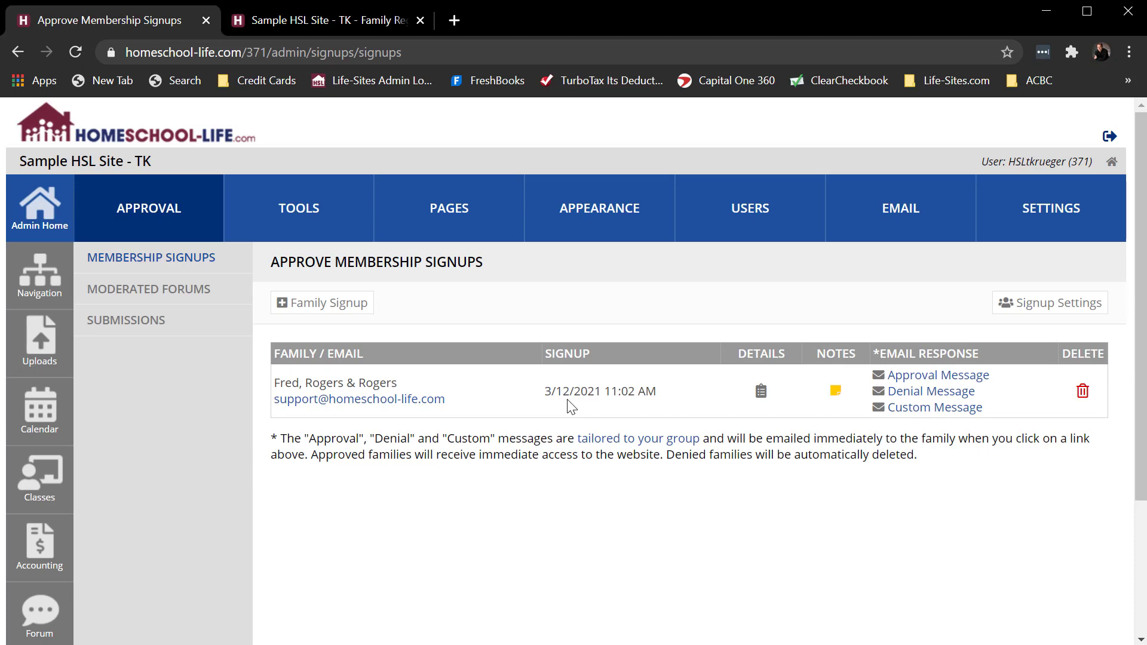
pyautogui.click(345, 18)
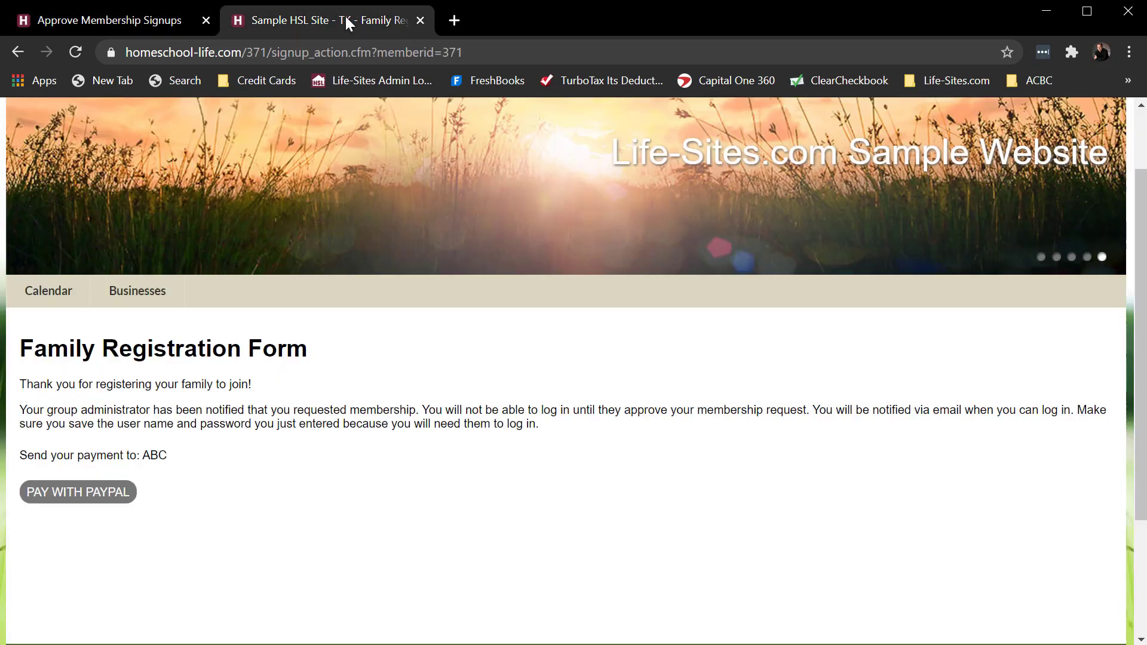
pyautogui.click(170, 22)
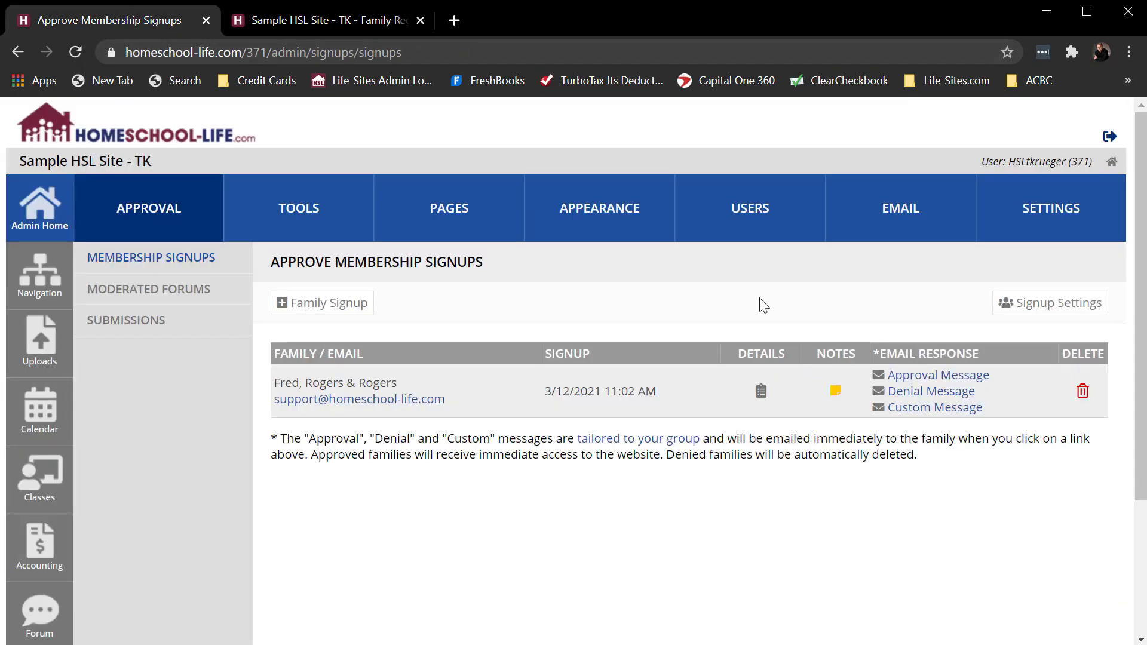
pyautogui.click(1080, 399)
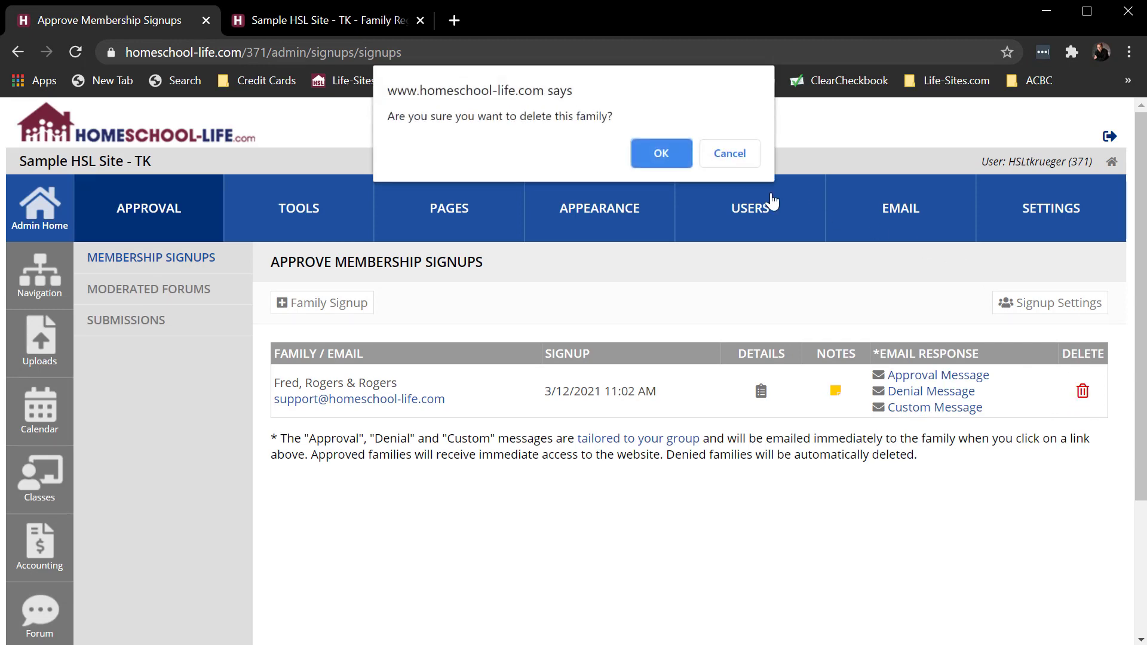
pyautogui.click(656, 147)
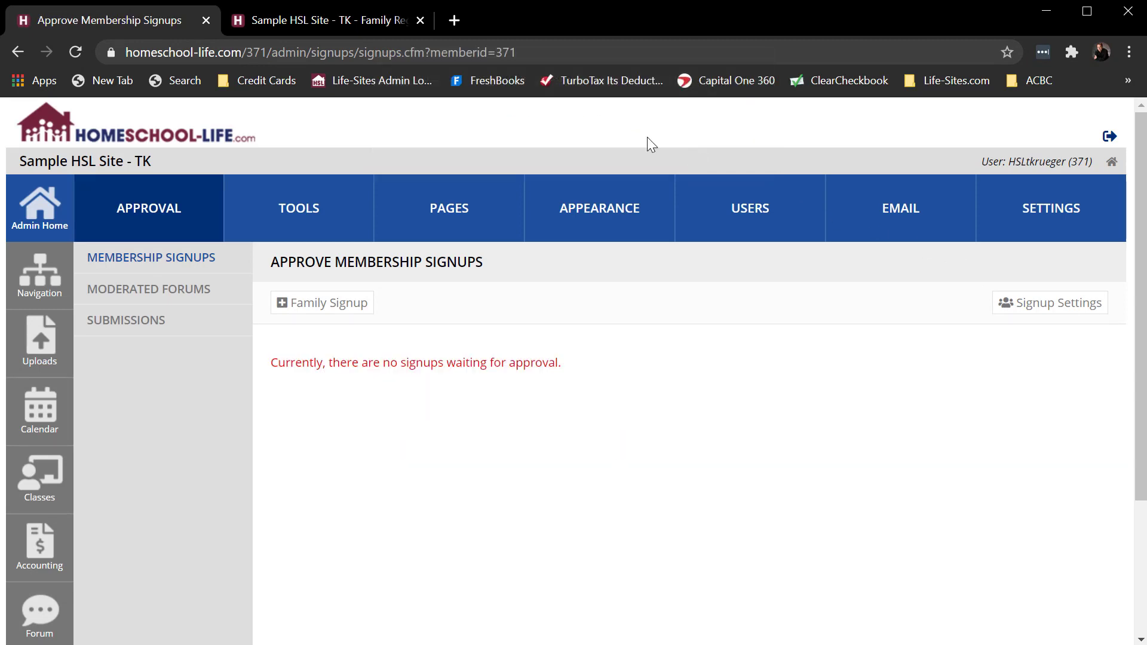
# - Return the public sample site to its home page and the admin area to Admin Home
pyautogui.click(292, 13)
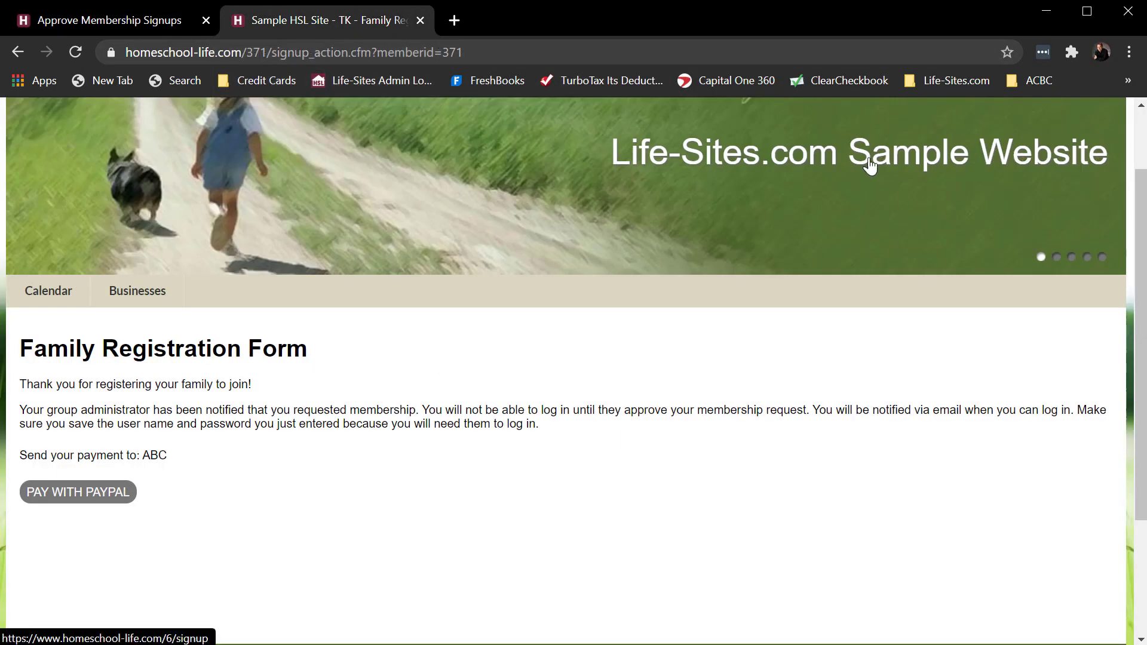
pyautogui.scroll(2, 469, 245)
pyautogui.click(18, 54)
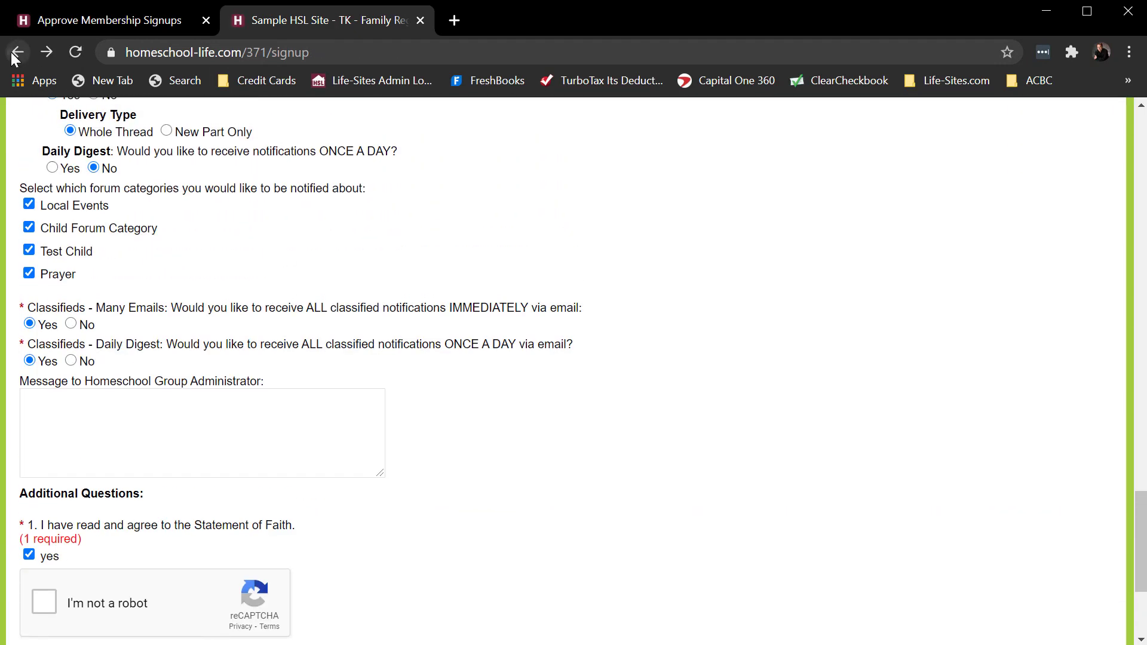
pyautogui.click(14, 53)
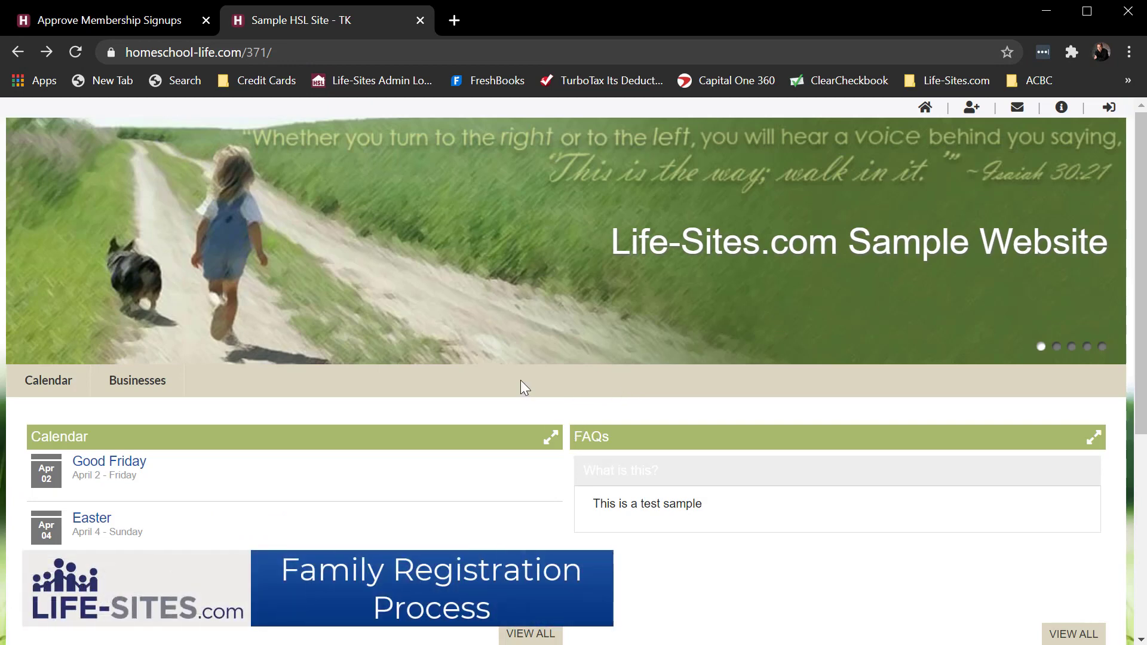
pyautogui.click(117, 19)
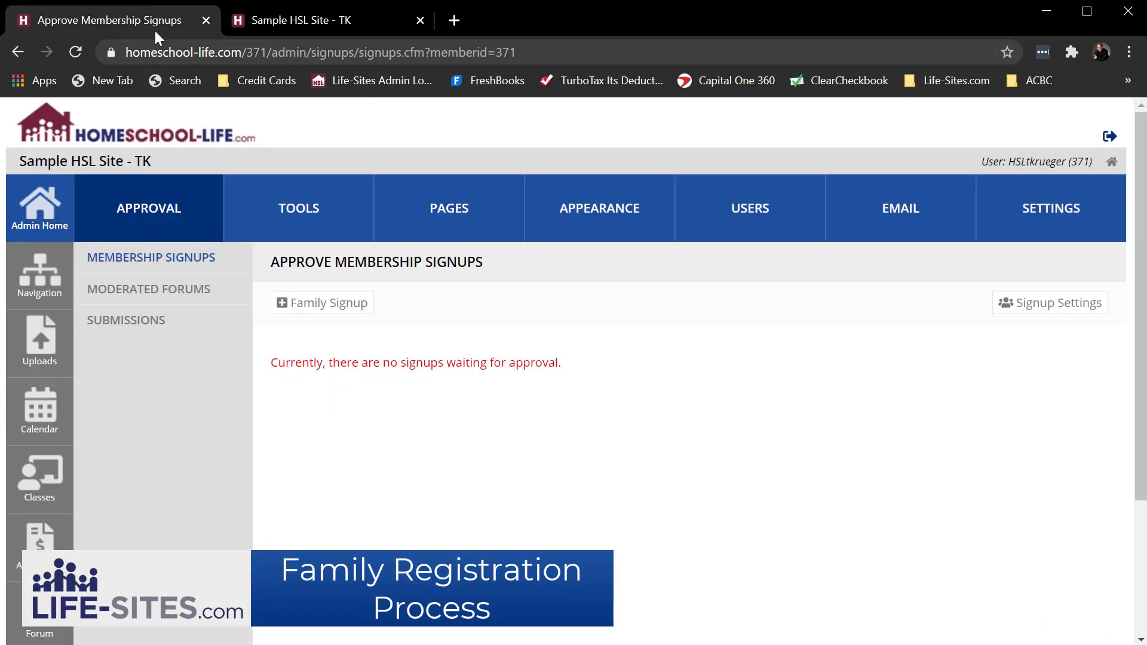
pyautogui.click(55, 207)
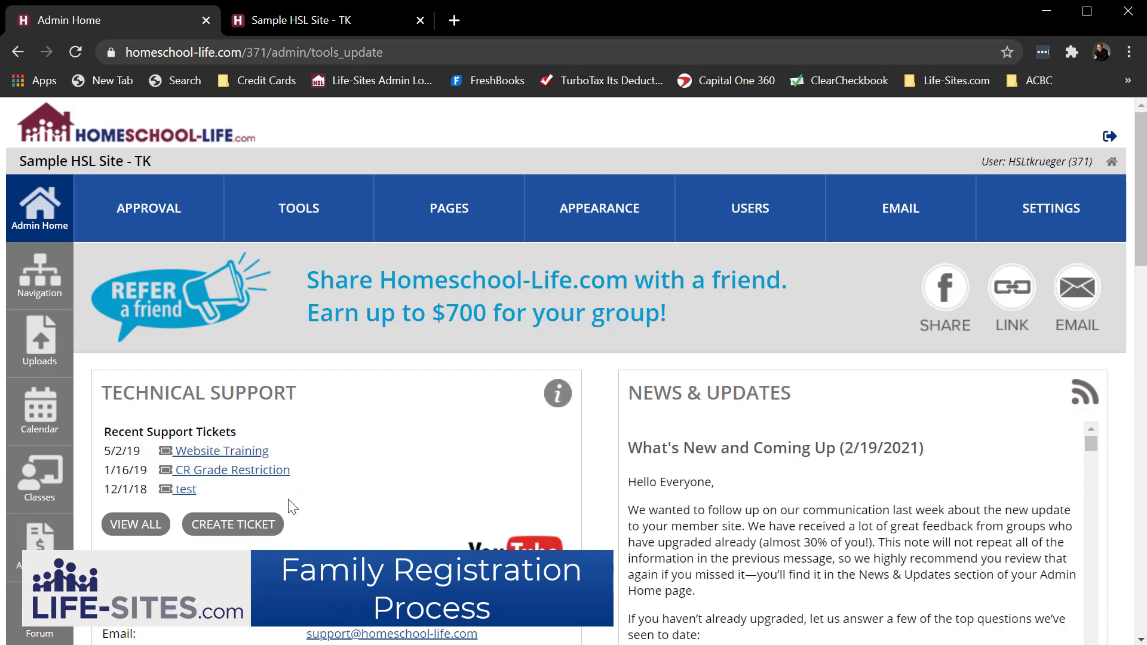